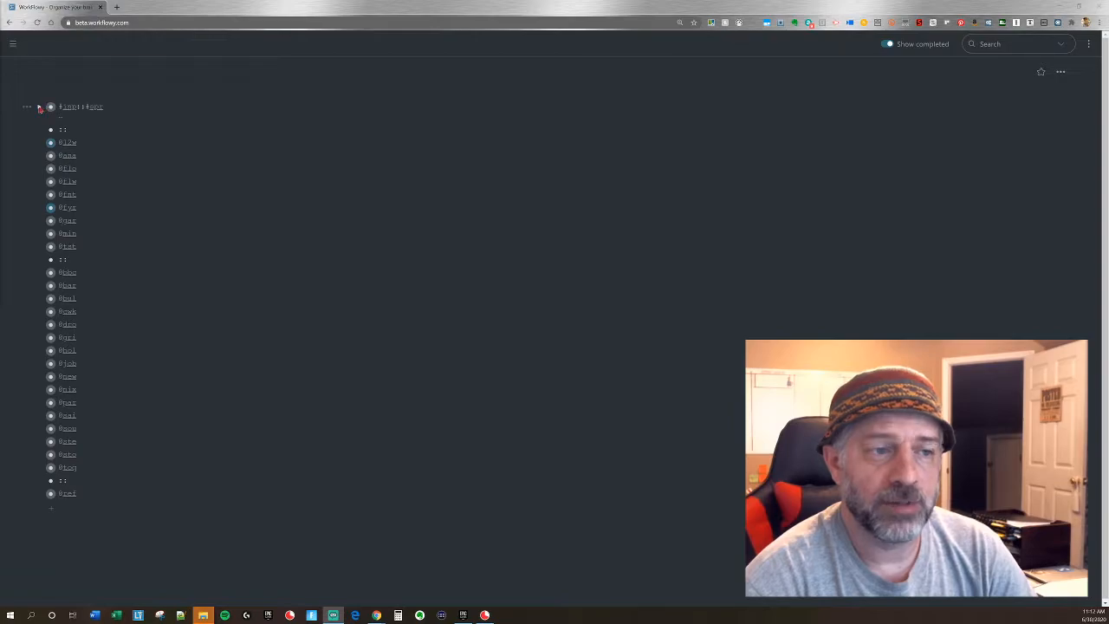
Expand the #inp::#spr list to show its sprint tasks and enlarge the page view.
click(39, 109)
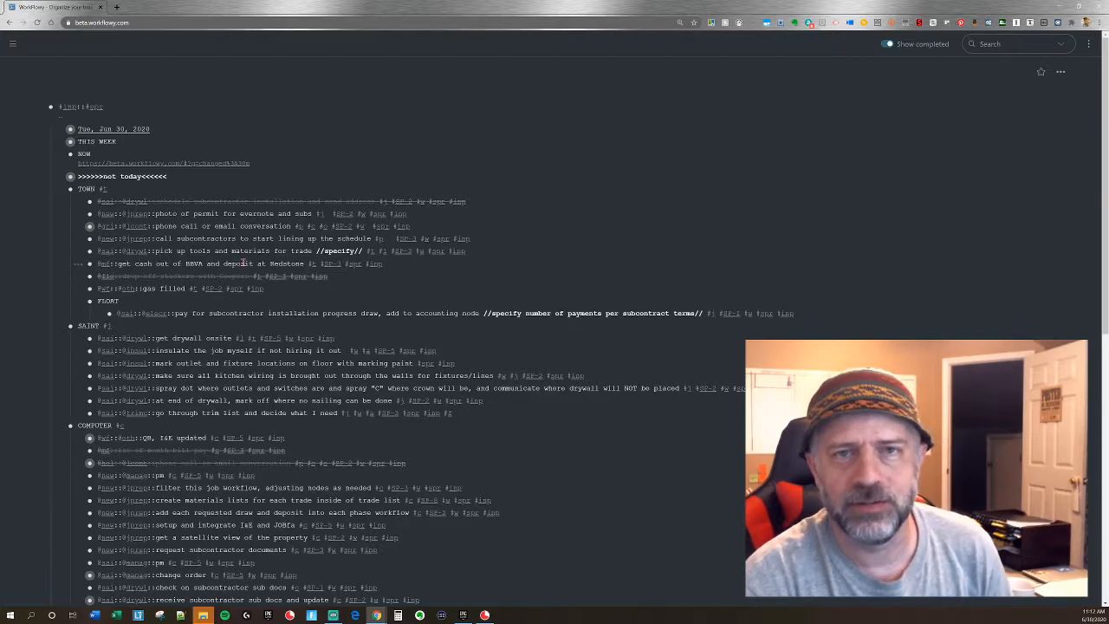
scroll(235, 249, up, 1)
scroll(243, 265, up, 1)
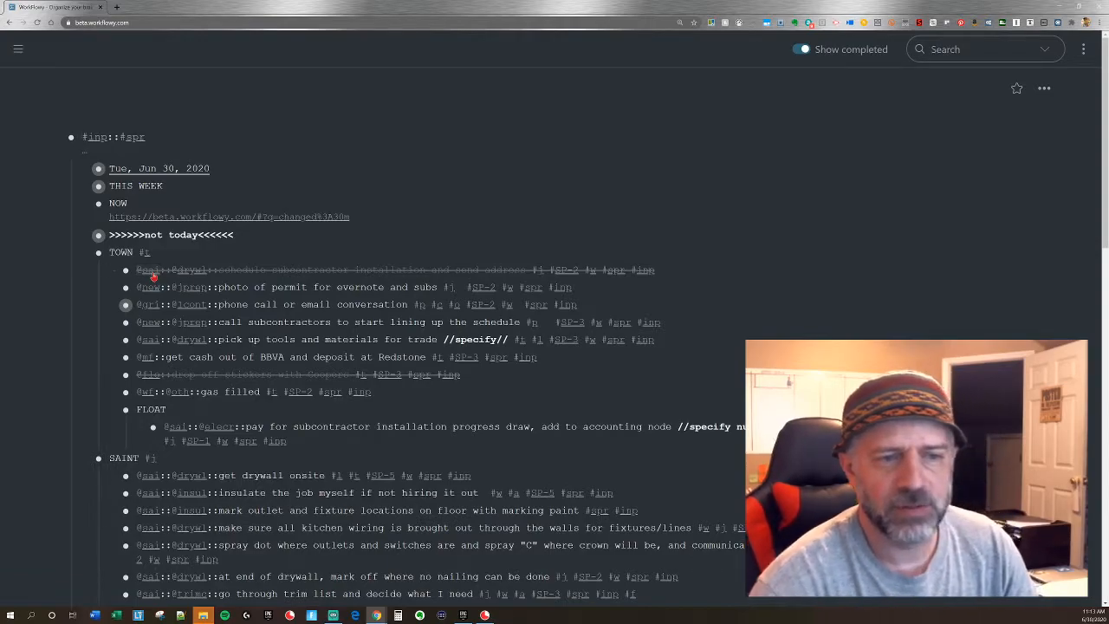
click(151, 270)
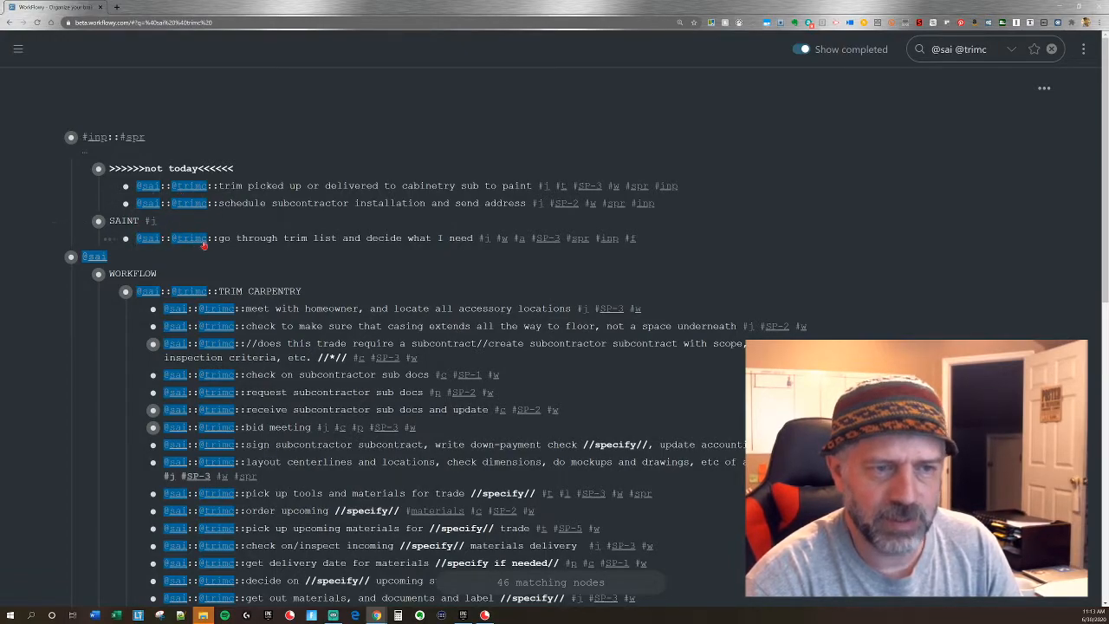
click(151, 186)
click(149, 187)
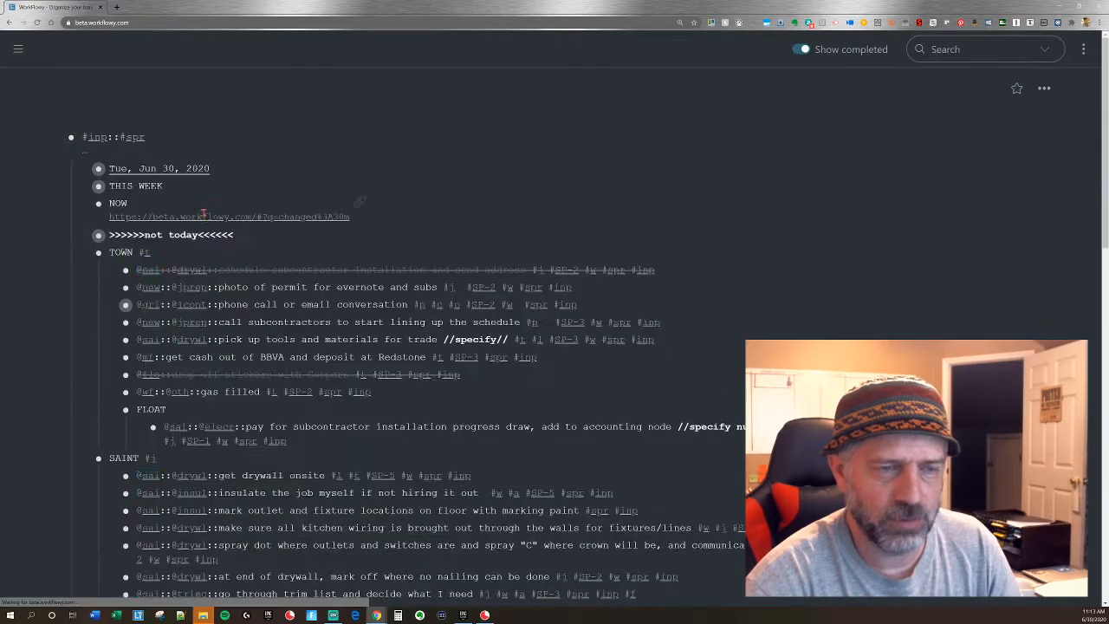
Outdent all tasks under TOWN, the FLOAT heading and its payment task to the same level as the TOWN heading.
drag(252, 278, 278, 385)
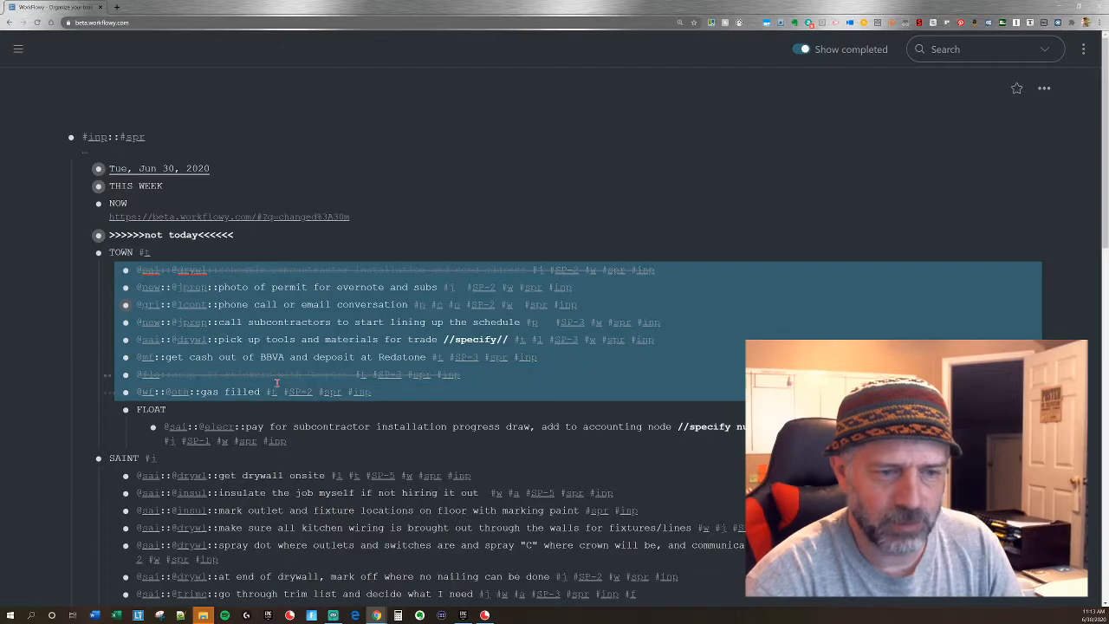
key(shift+Tab)
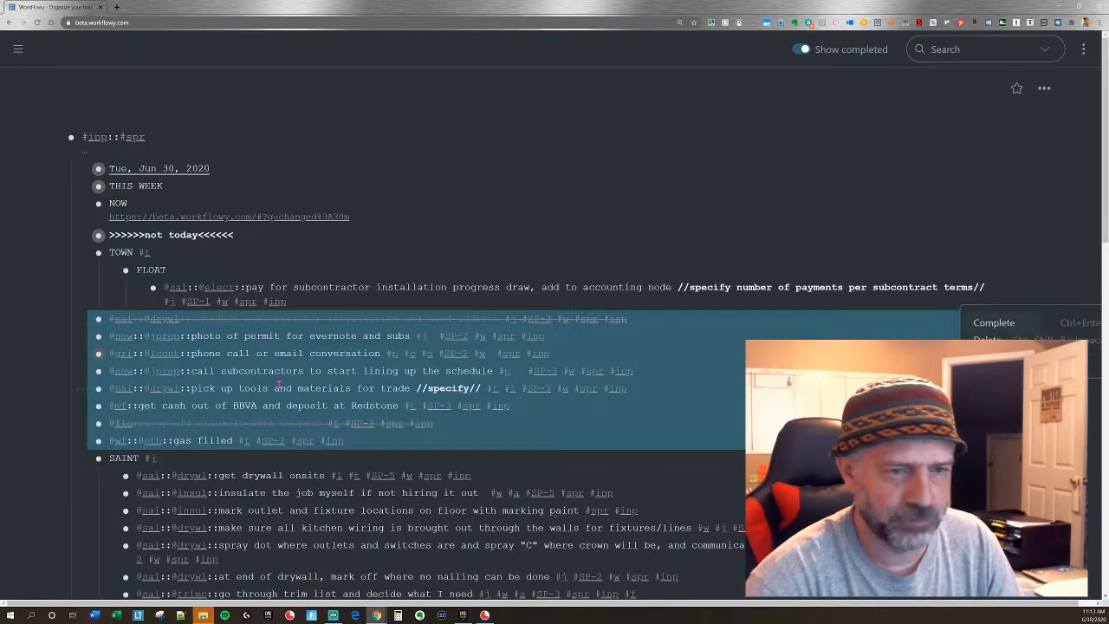
click(322, 287)
key(shift+Tab)
click(191, 265)
key(shift+Tab)
Outdent all tasks under SAINT to the same level as the SAINT heading.
scroll(216, 271, down, 2)
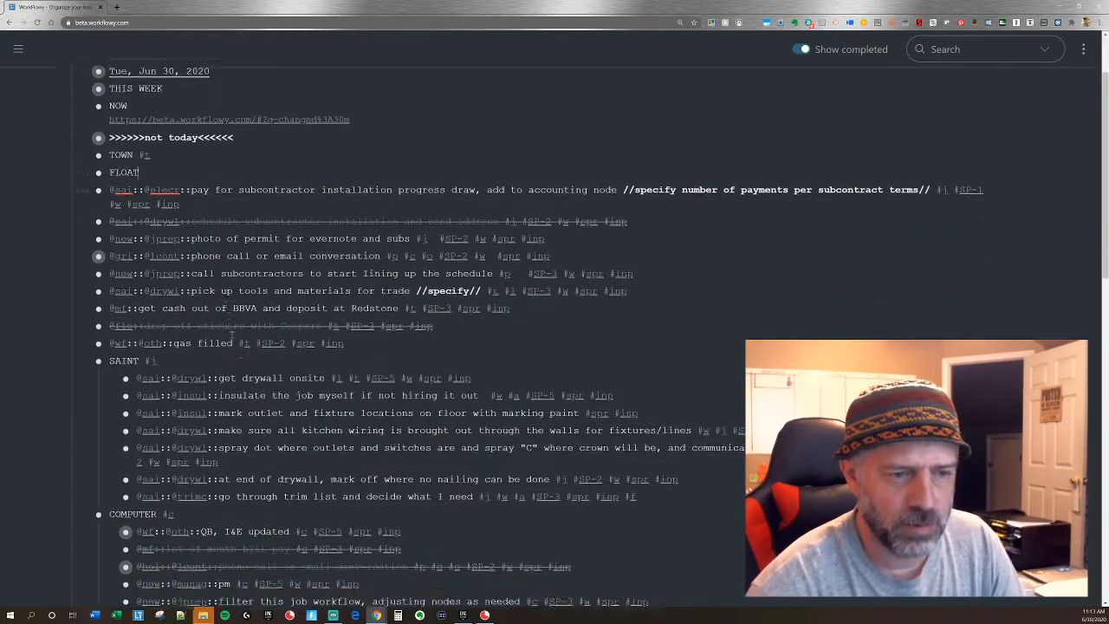
drag(244, 361, 256, 473)
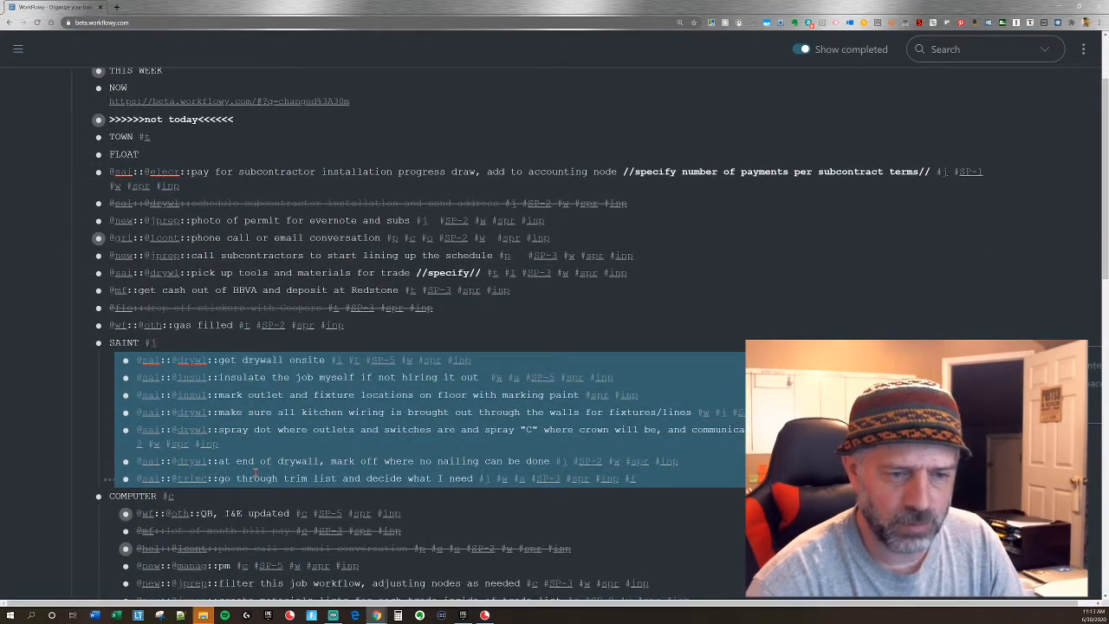
key(shift+Tab)
Outdent all tasks under COMPUTER to the same level as the COMPUTER heading.
scroll(255, 472, down, 1)
scroll(256, 472, down, 1)
drag(248, 404, 269, 543)
scroll(267, 556, down, 2)
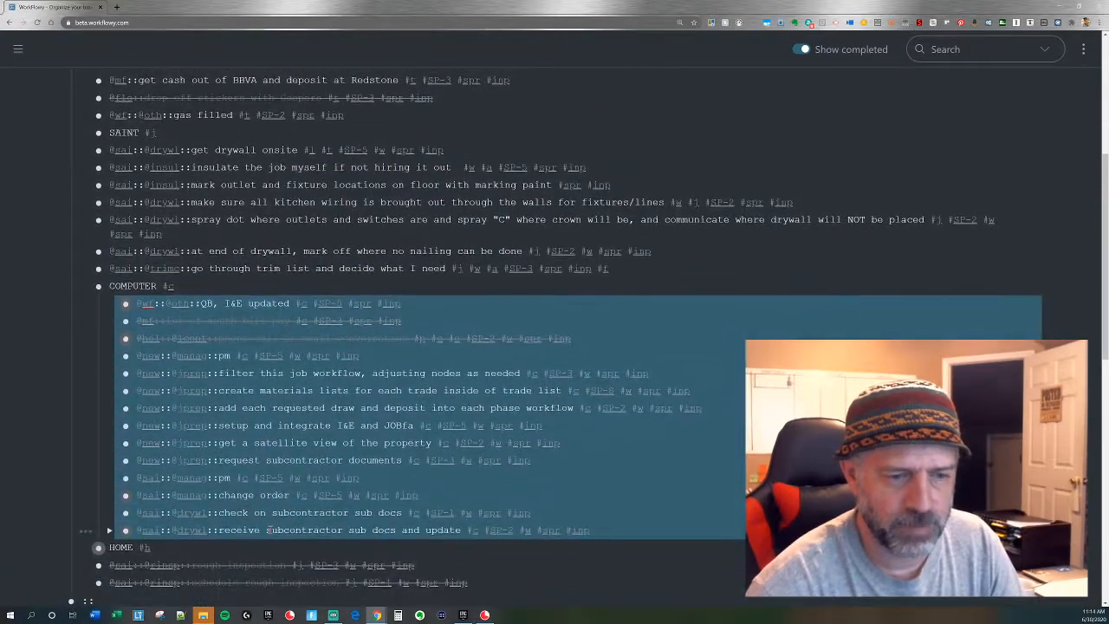
key(shift+Tab)
Expand HOME and outdent all its tasks to the same level as the HOME heading.
scroll(271, 529, down, 2)
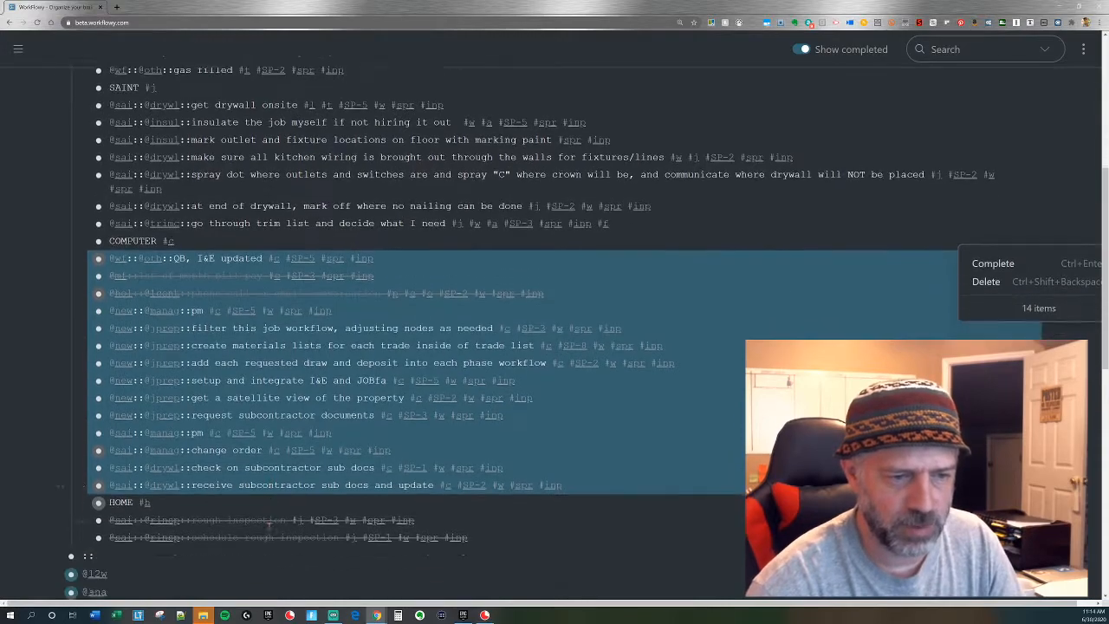
drag(222, 479, 242, 520)
key(shift+Tab)
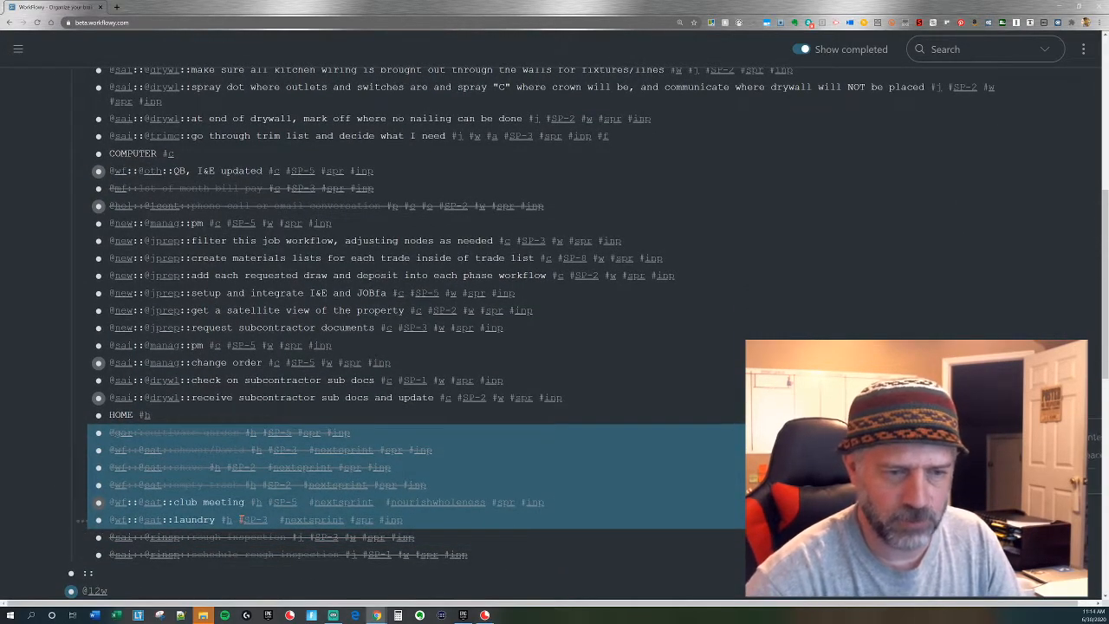
scroll(240, 515, up, 5)
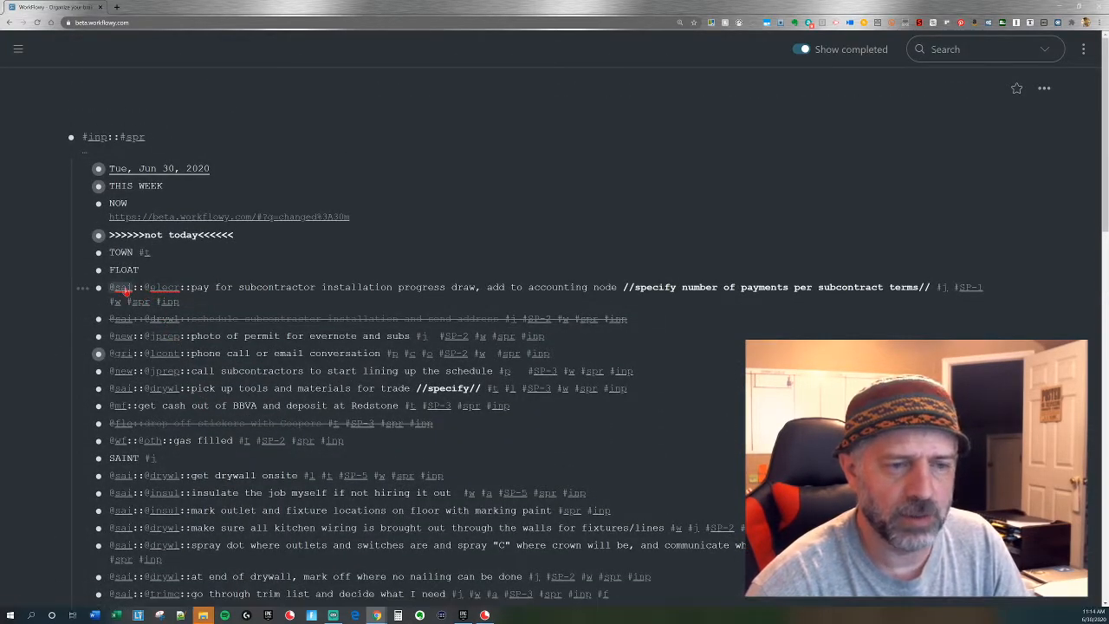
click(125, 289)
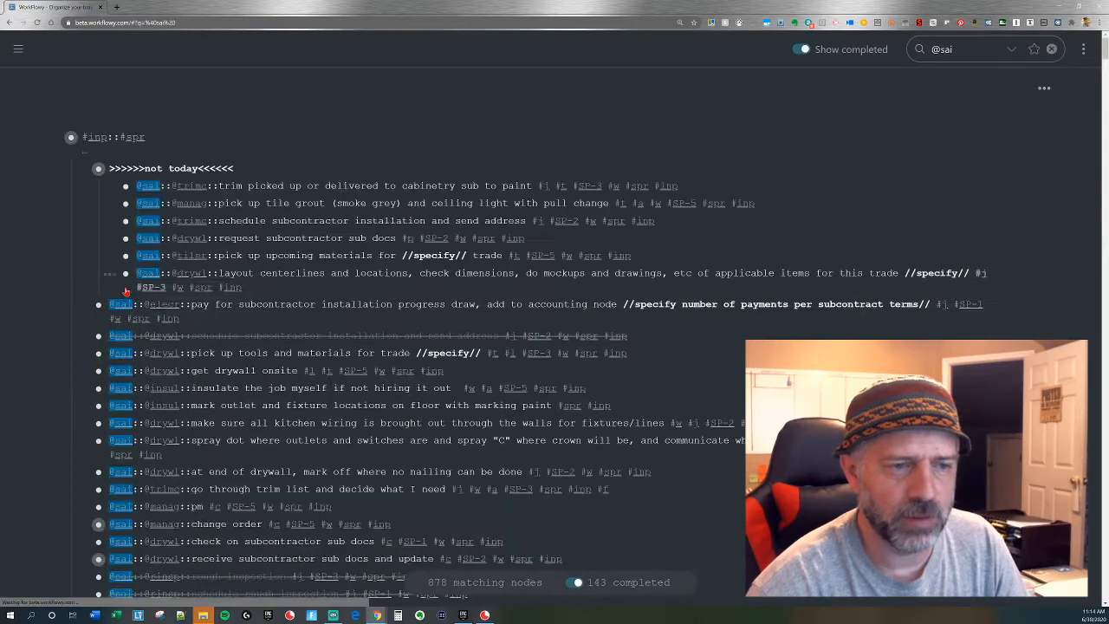
drag(281, 185, 301, 272)
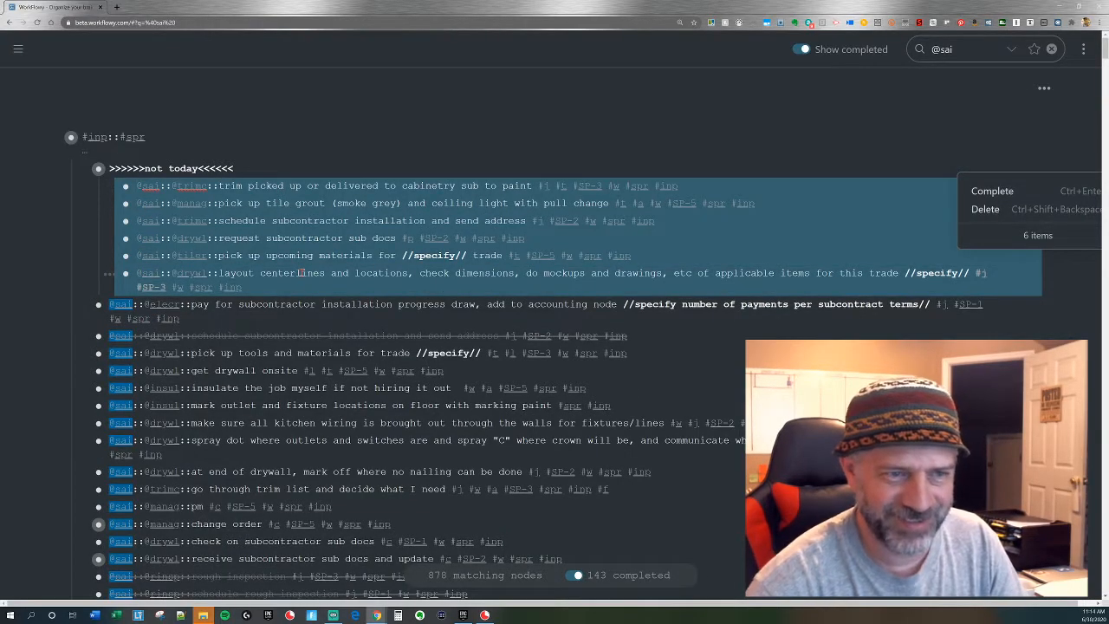
click(83, 170)
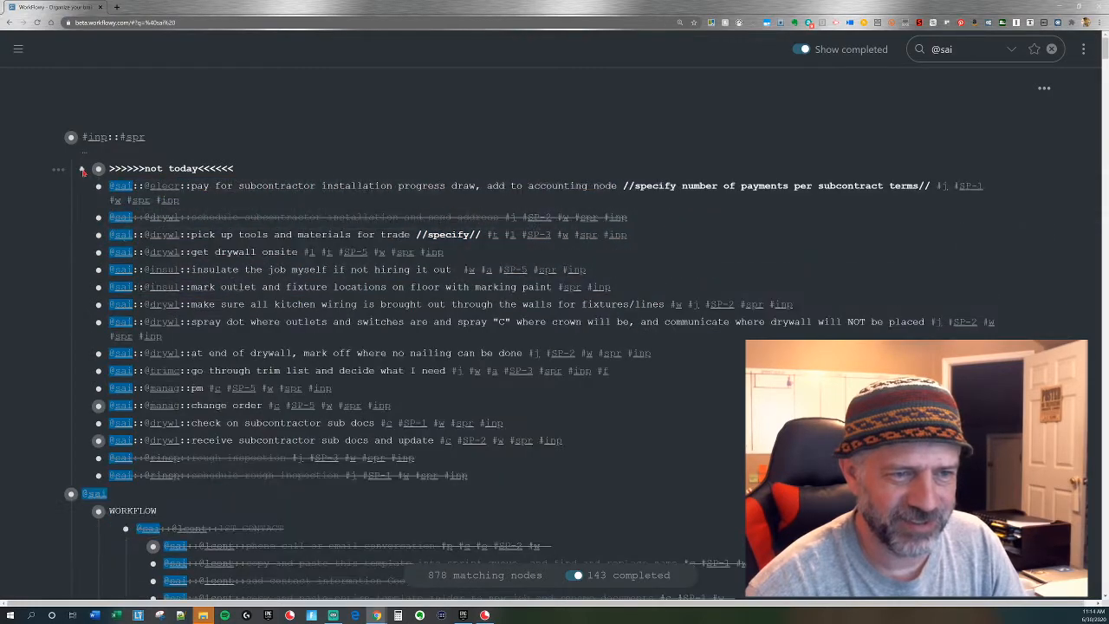
click(82, 170)
drag(226, 183, 244, 309)
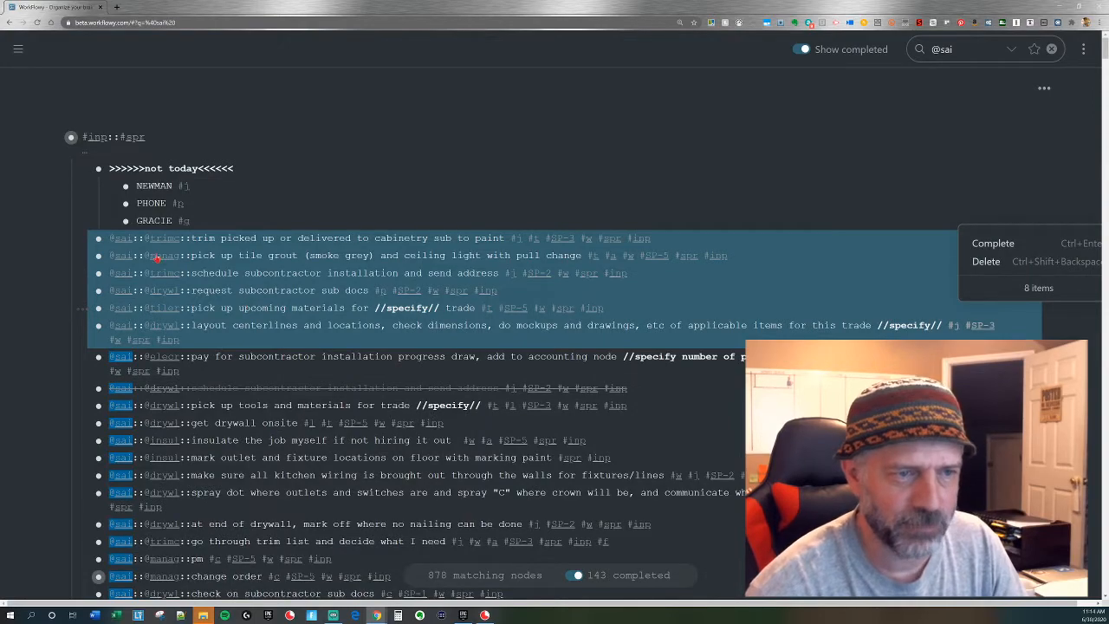
click(123, 245)
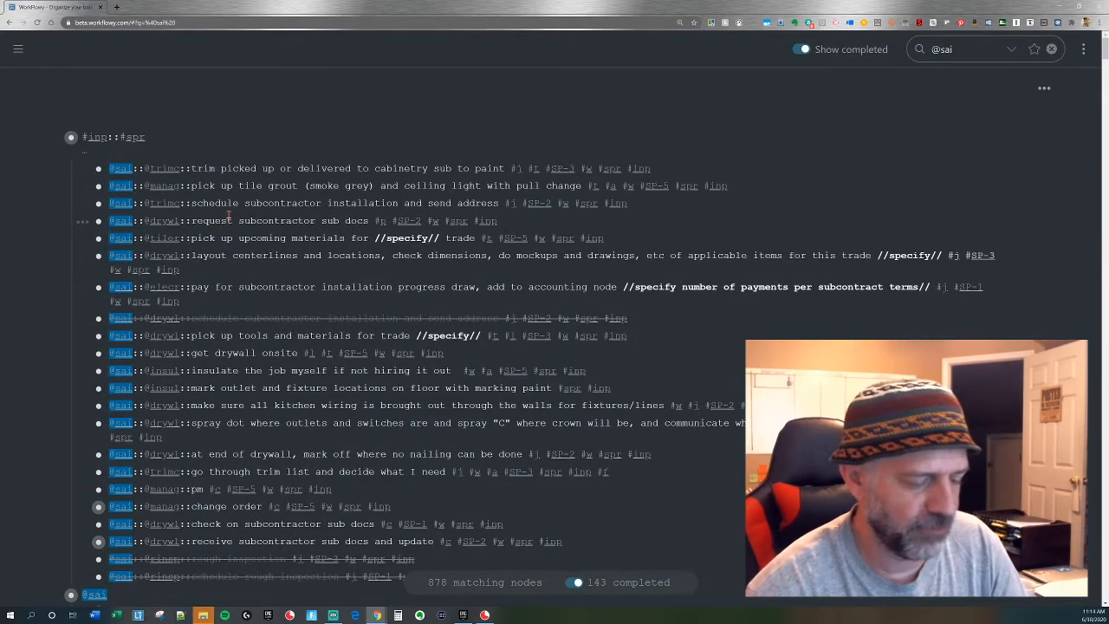
click(169, 168)
drag(211, 168, 217, 204)
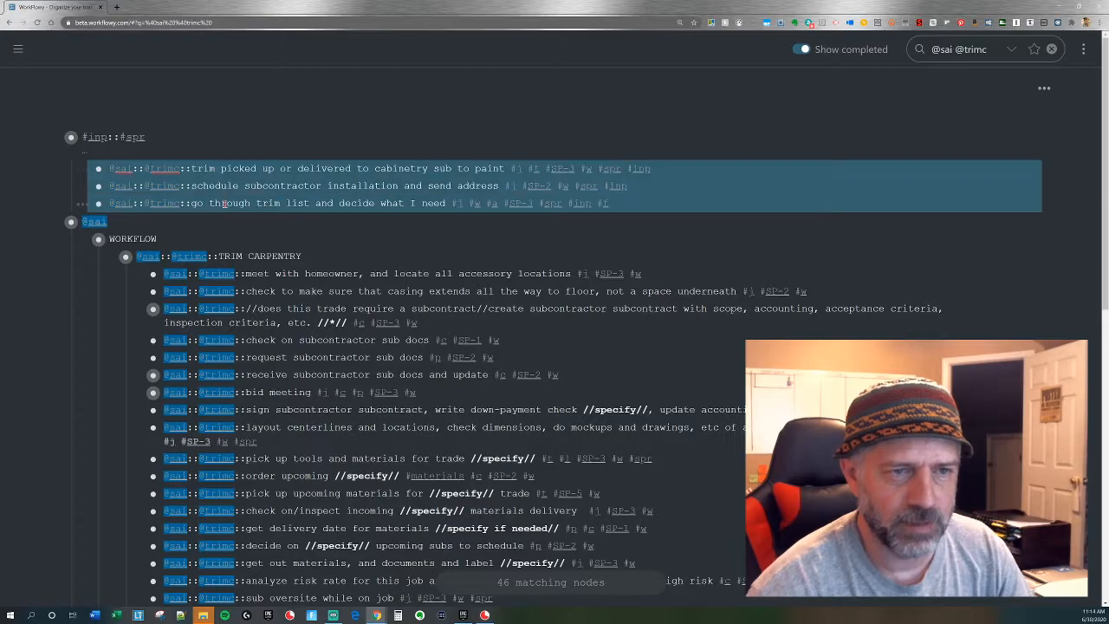
drag(98, 168, 210, 262)
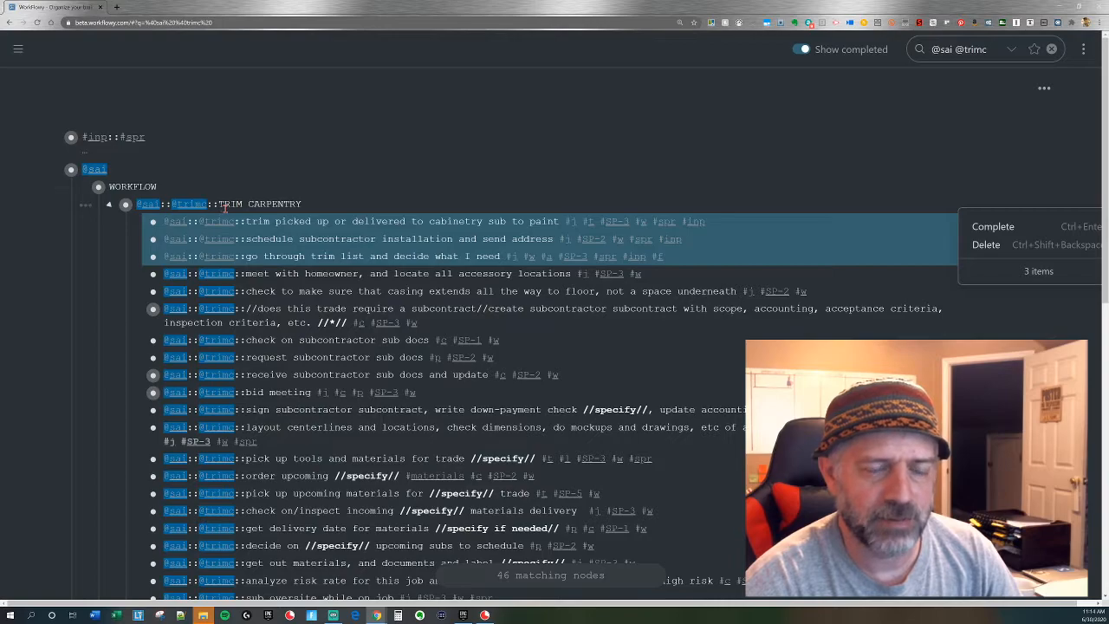
key(Escape)
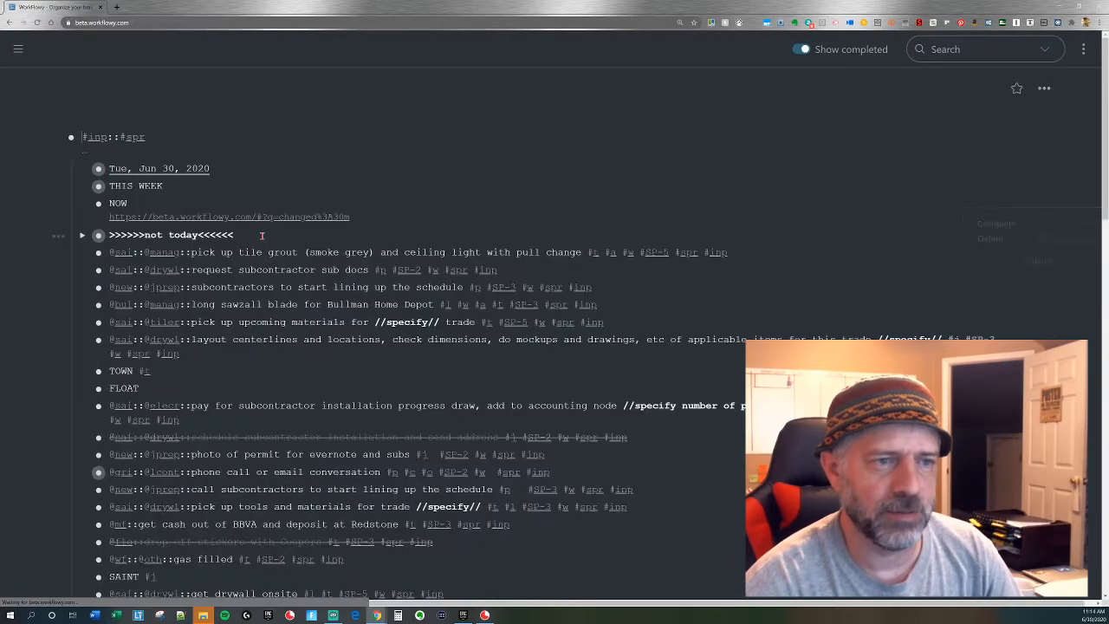
click(170, 252)
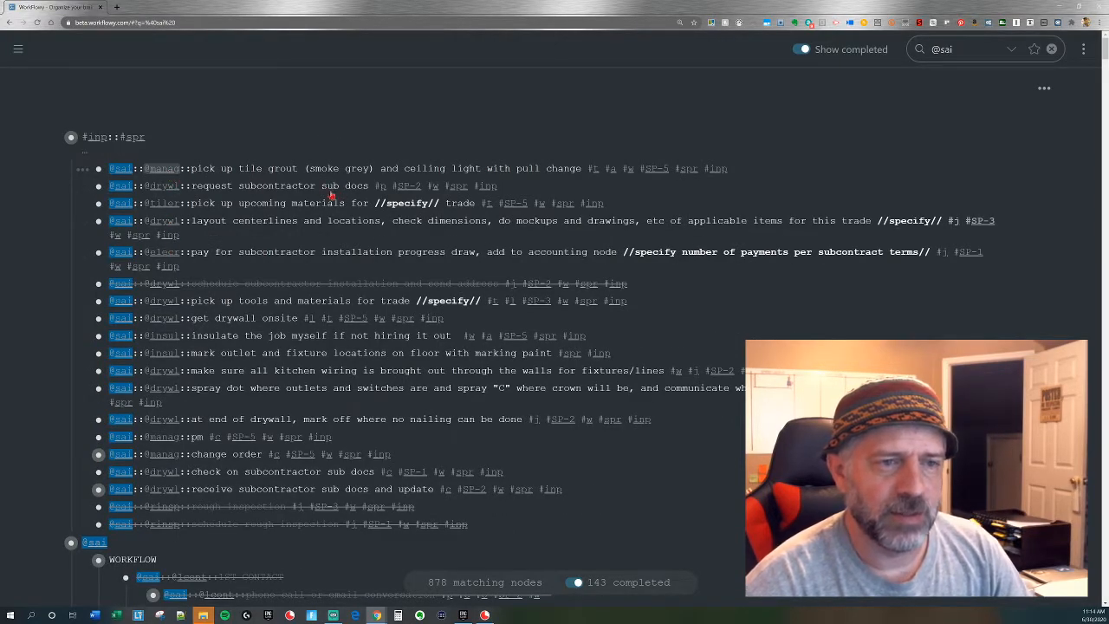
click(161, 169)
drag(208, 169, 216, 202)
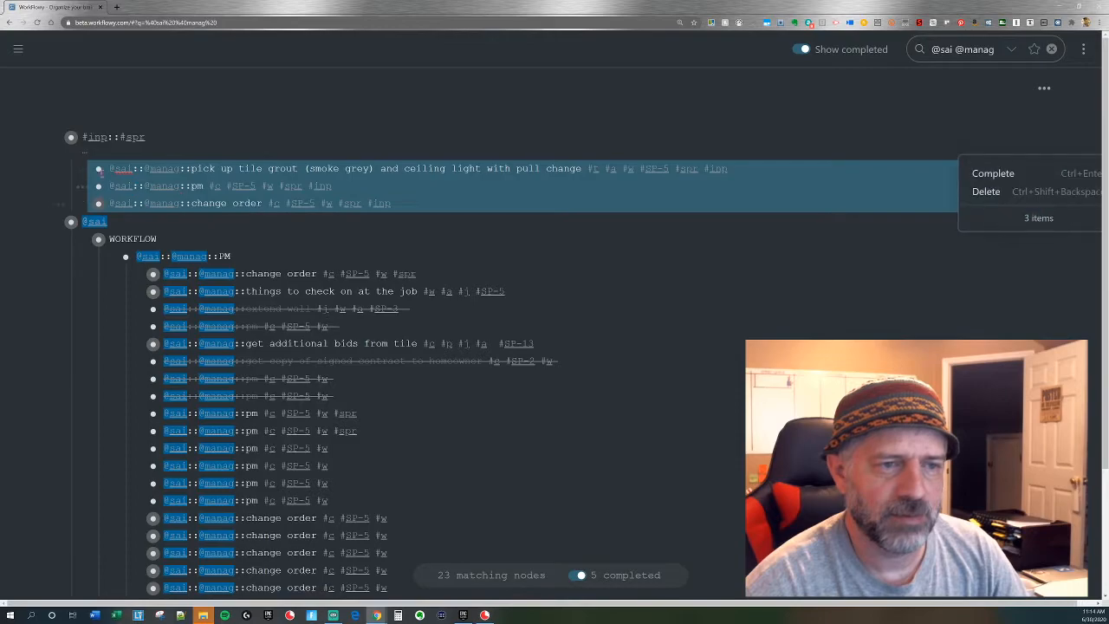
drag(126, 205, 223, 254)
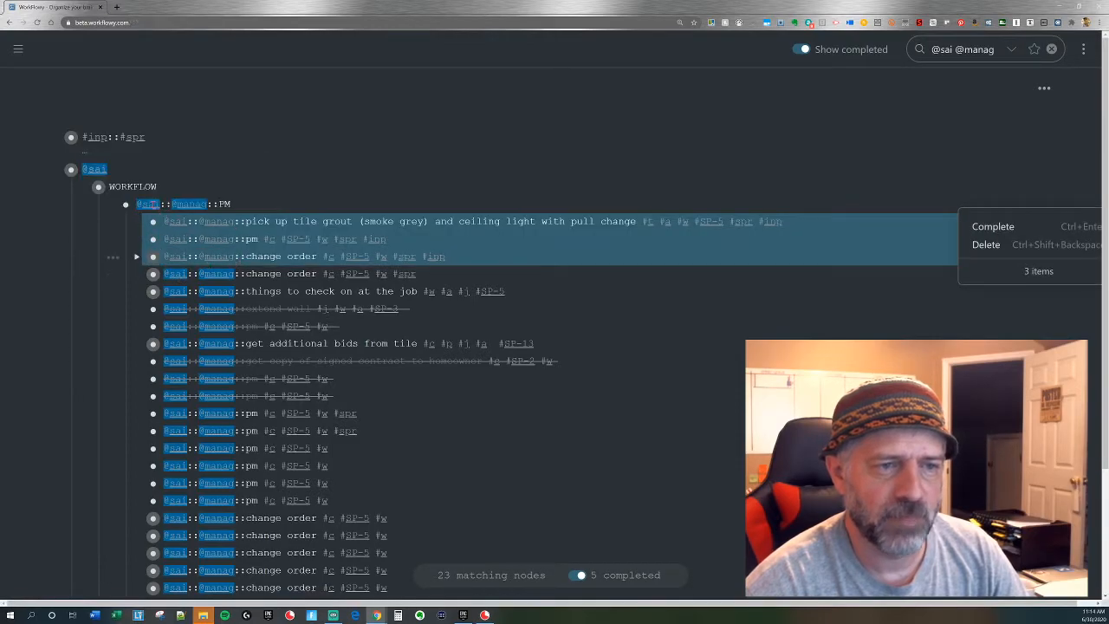
key(Escape)
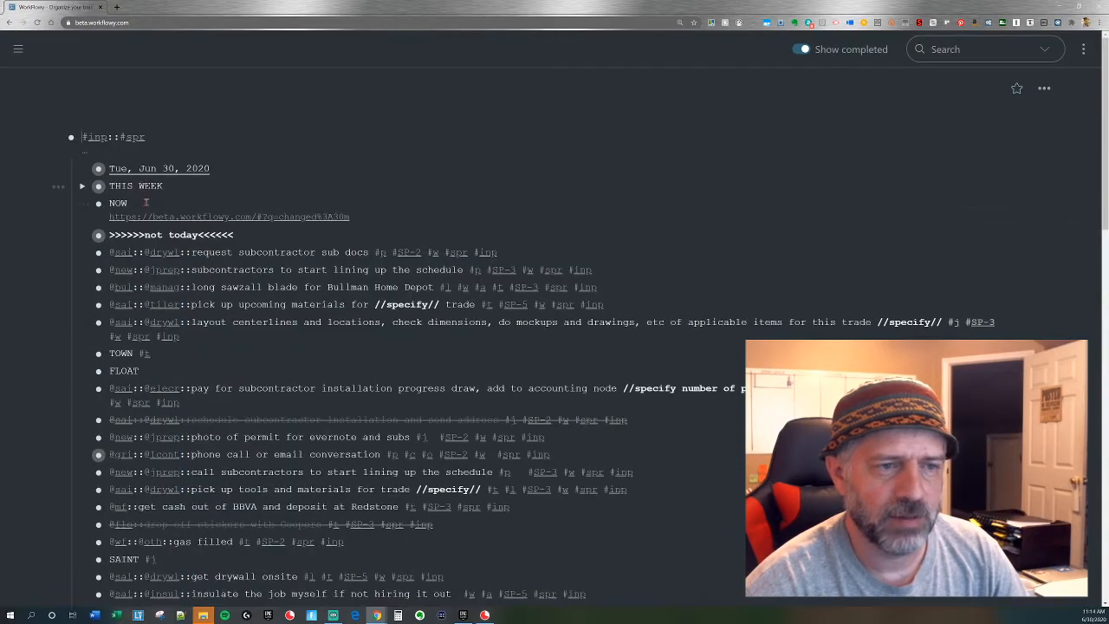
click(165, 254)
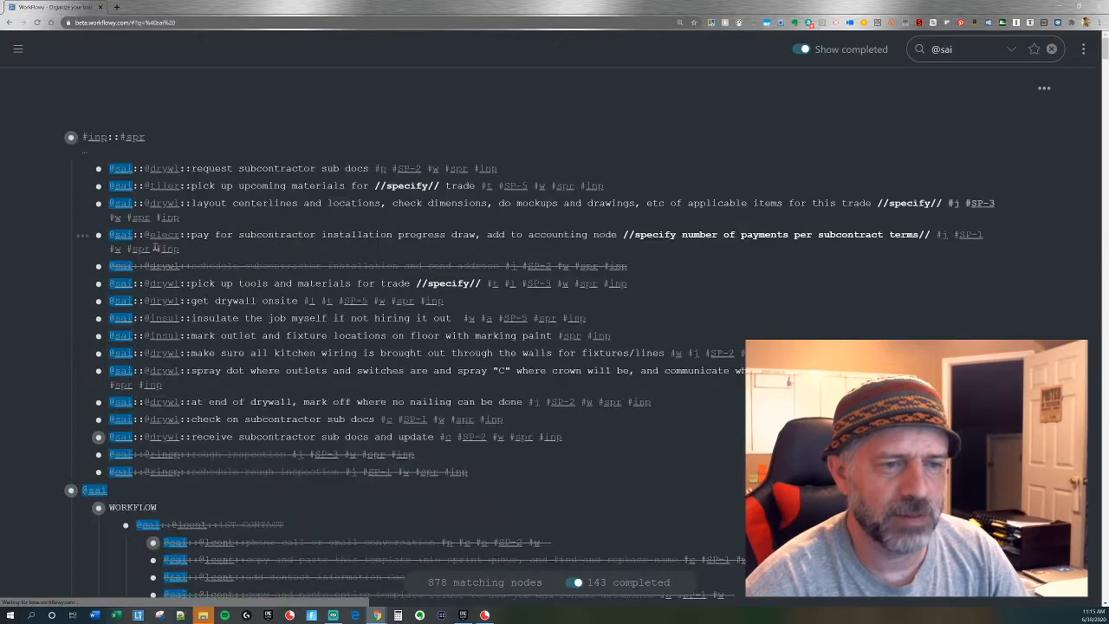
click(172, 170)
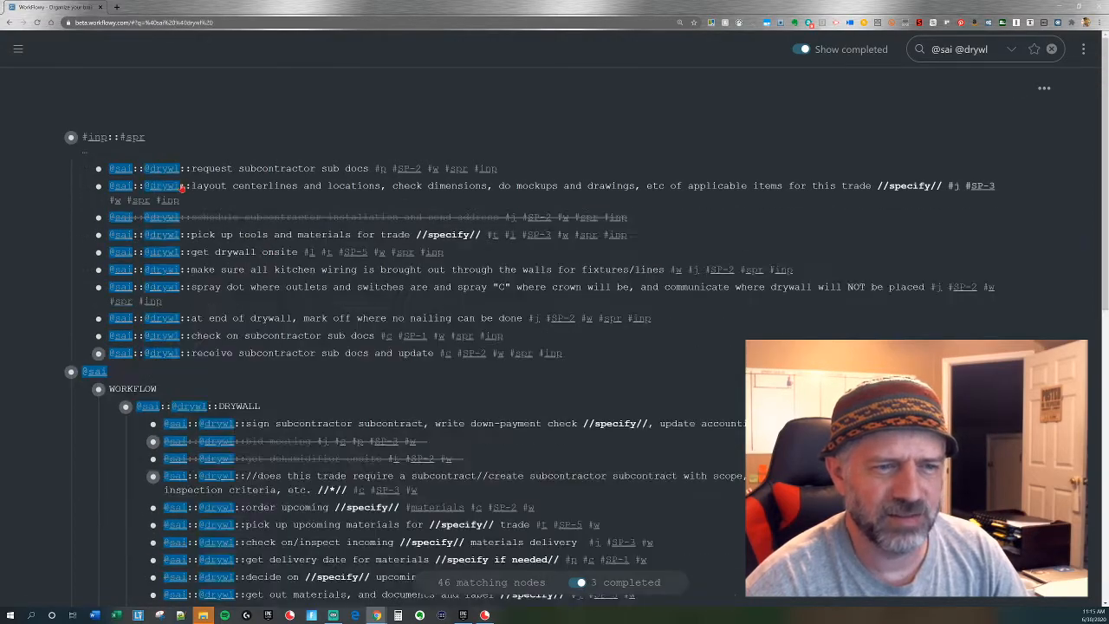
drag(220, 184, 253, 344)
key(Escape)
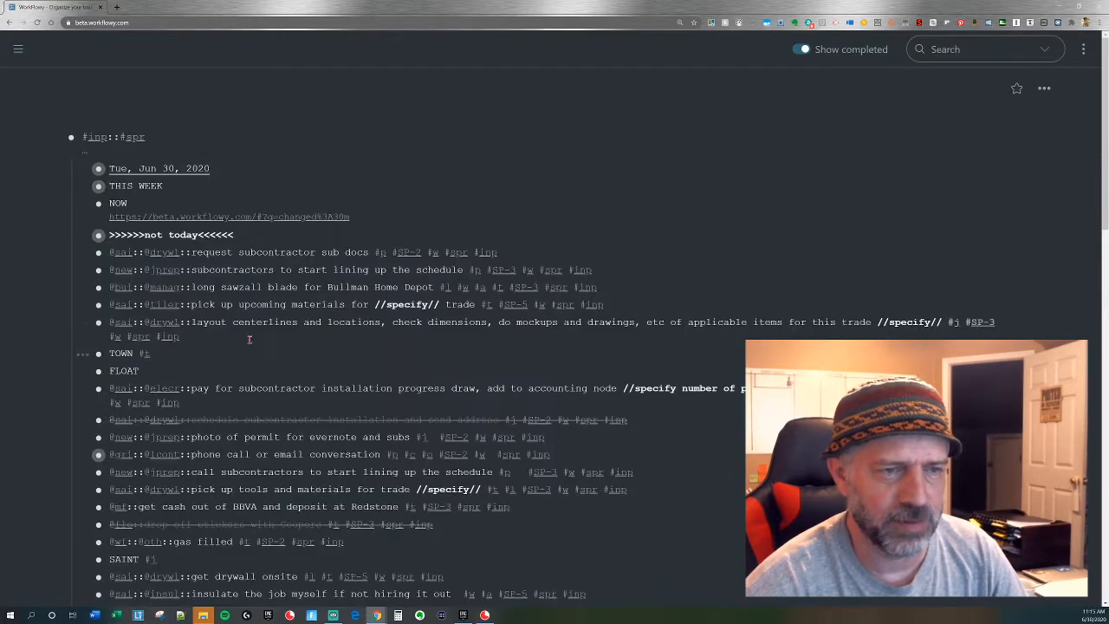
click(169, 253)
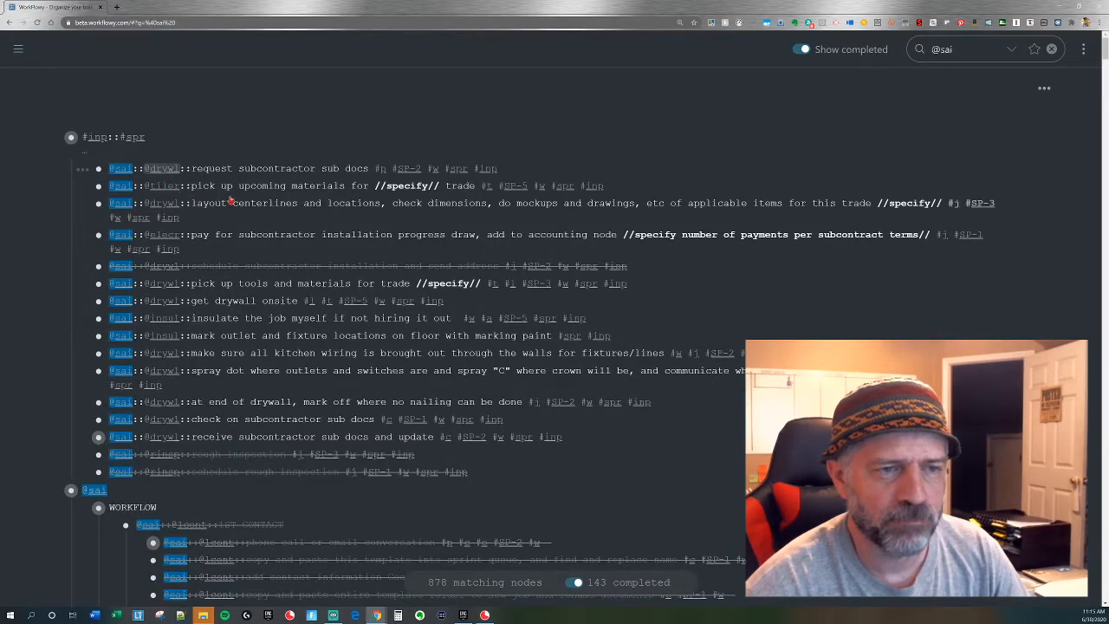
click(162, 168)
drag(206, 170, 246, 351)
drag(98, 168, 189, 414)
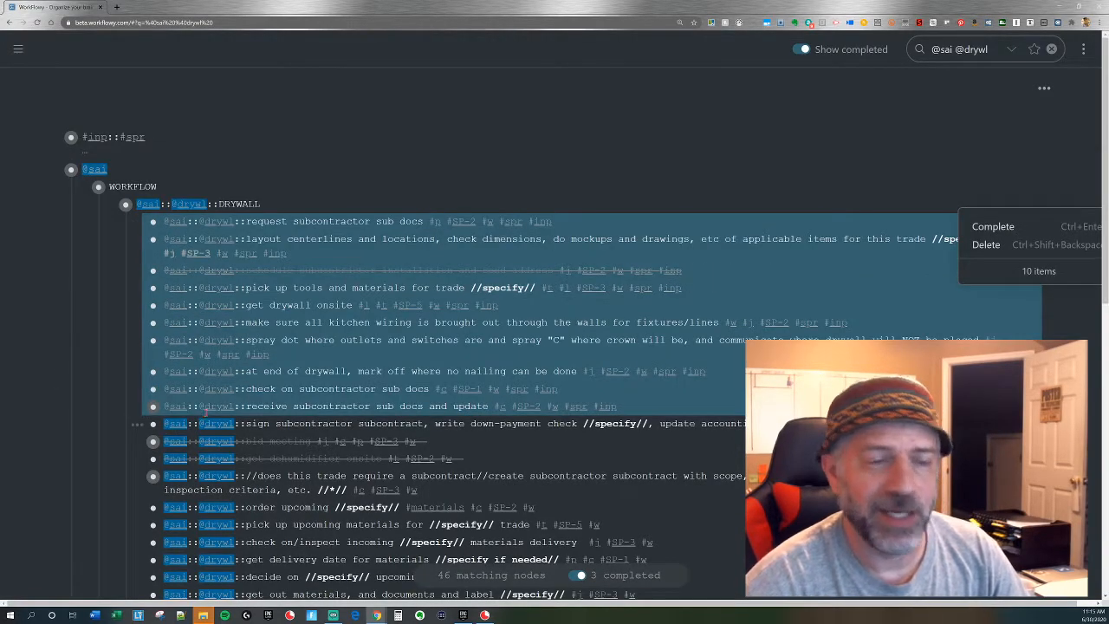
key(Escape)
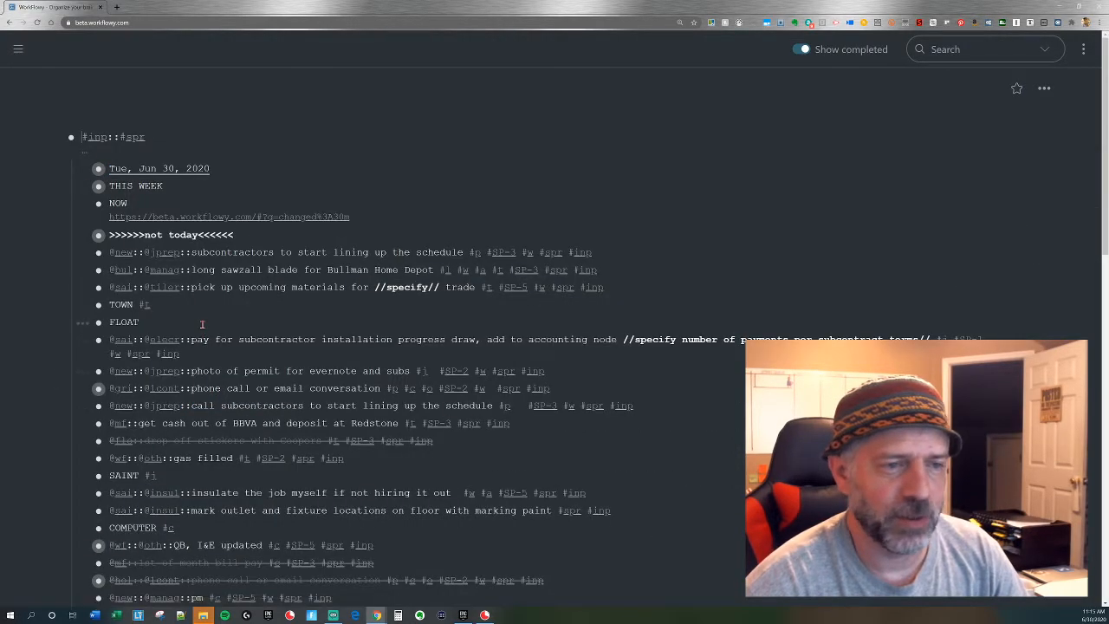
click(121, 252)
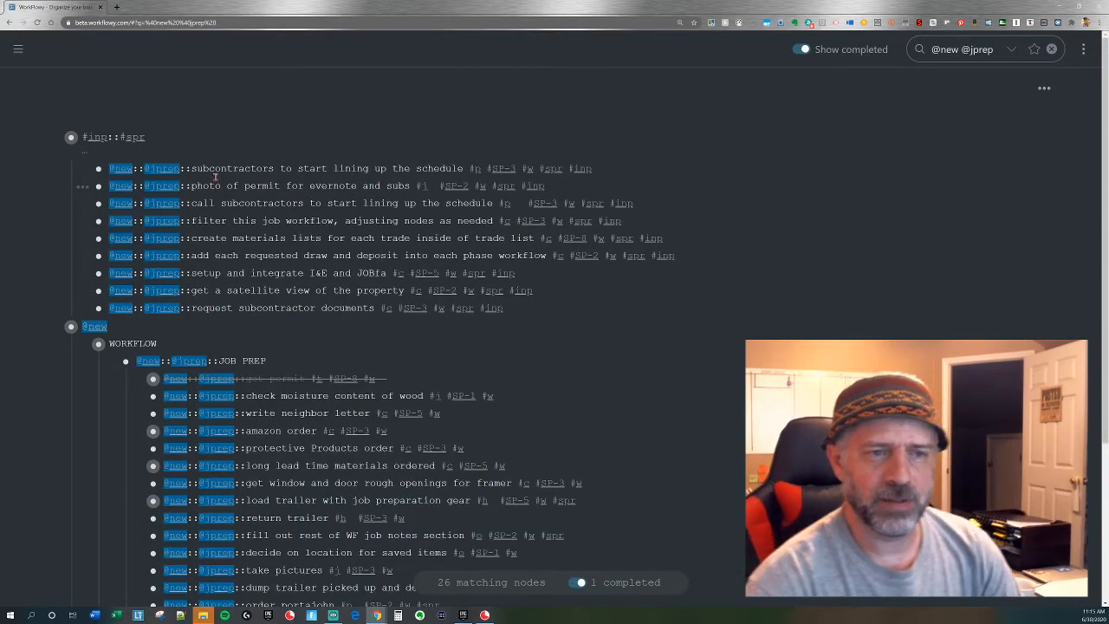
drag(218, 170, 263, 303)
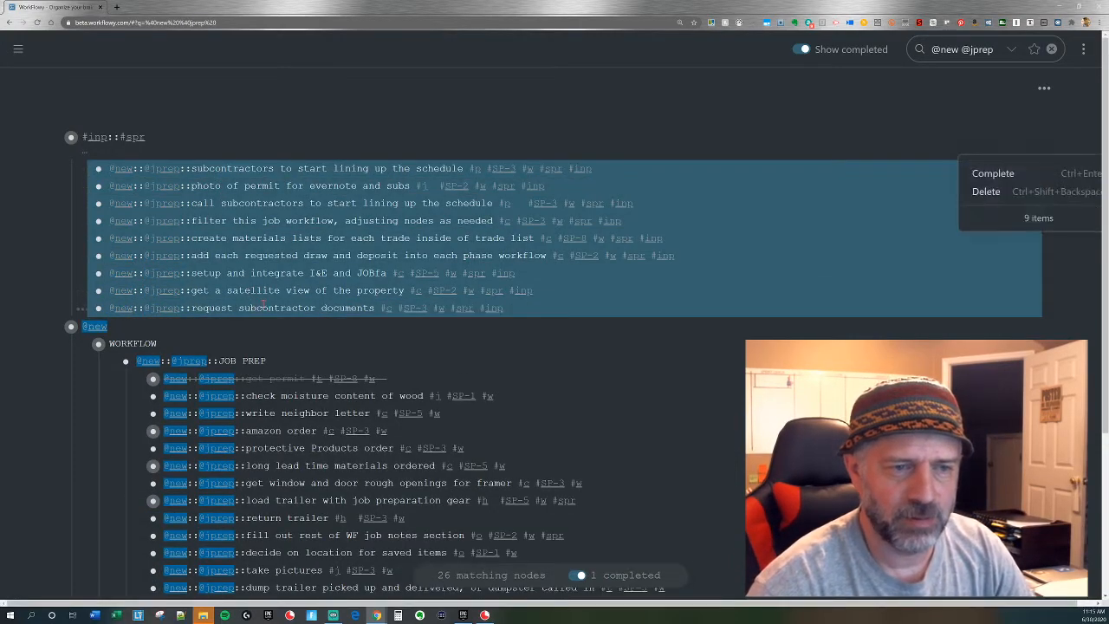
drag(98, 170, 206, 364)
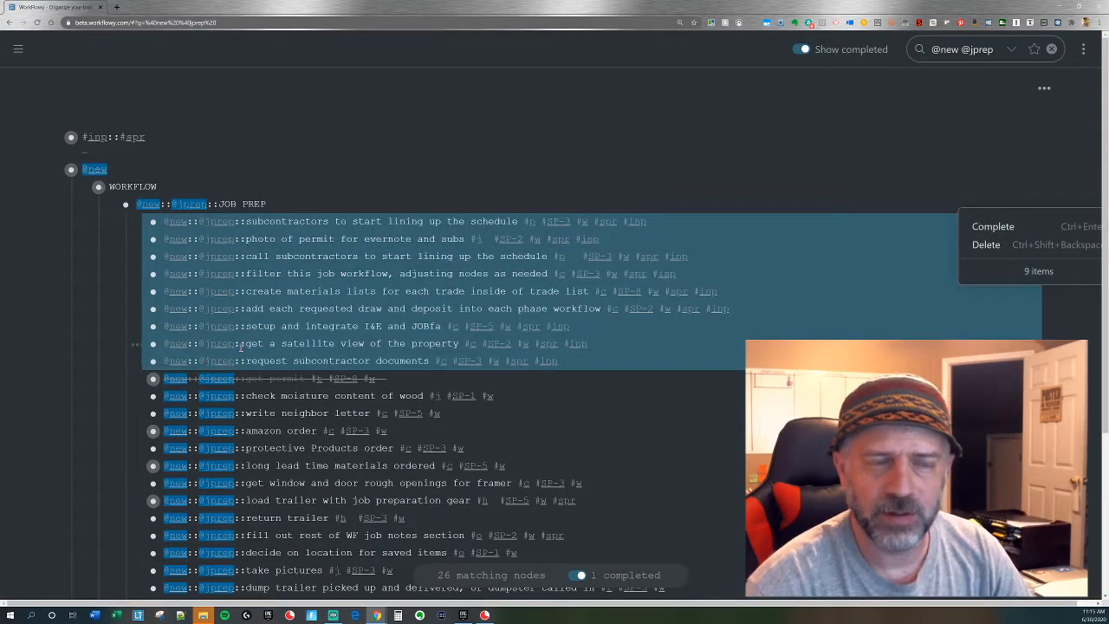
key(Escape)
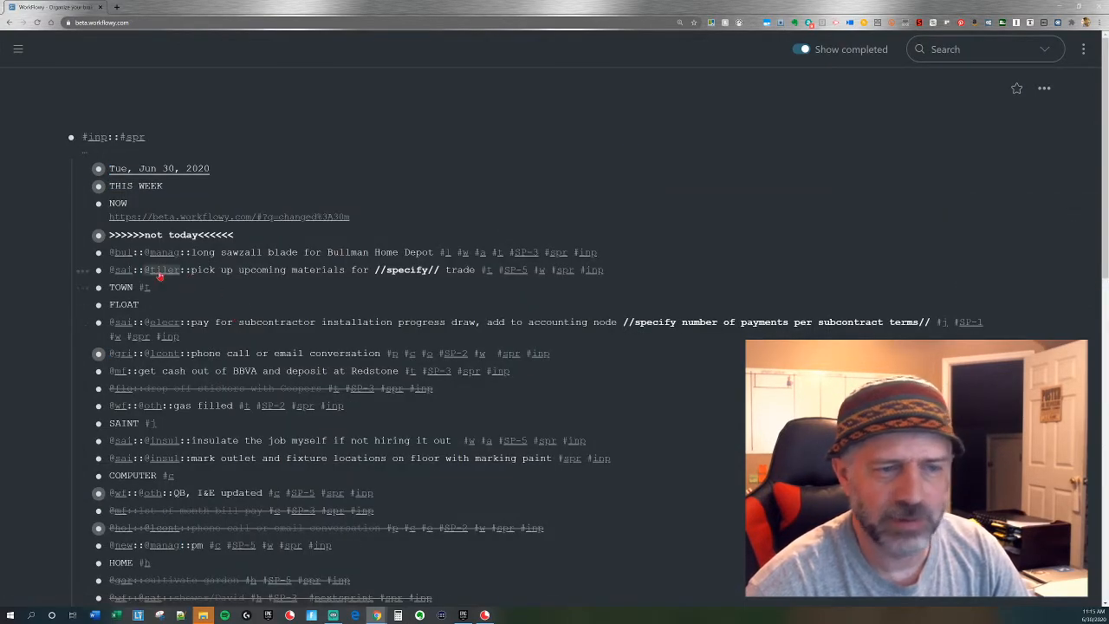
click(126, 253)
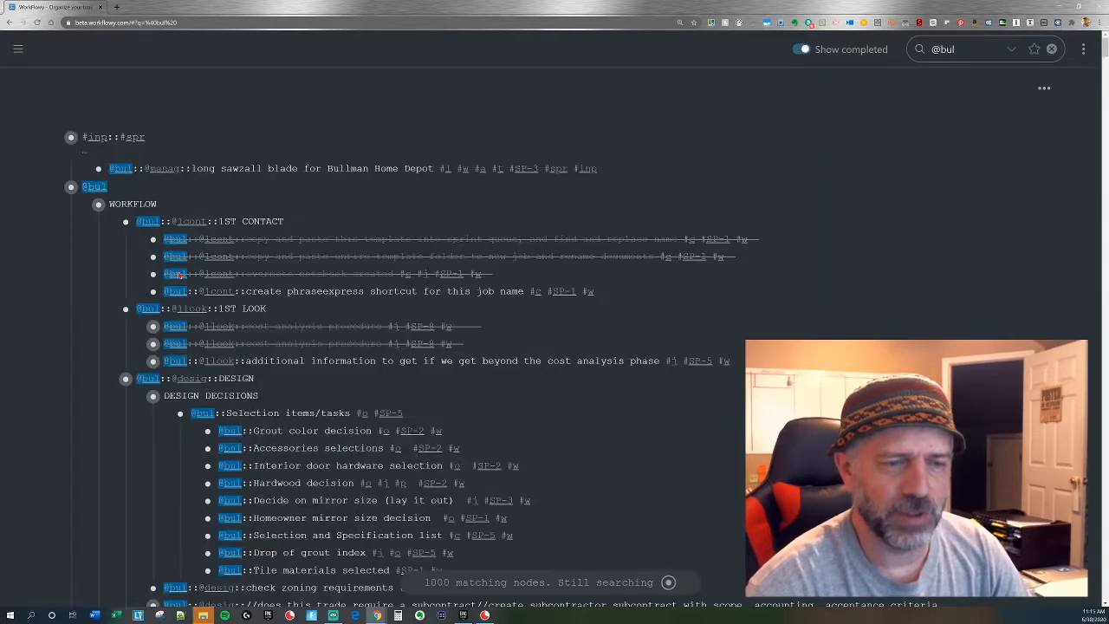
click(164, 169)
drag(98, 168, 151, 232)
key(Escape)
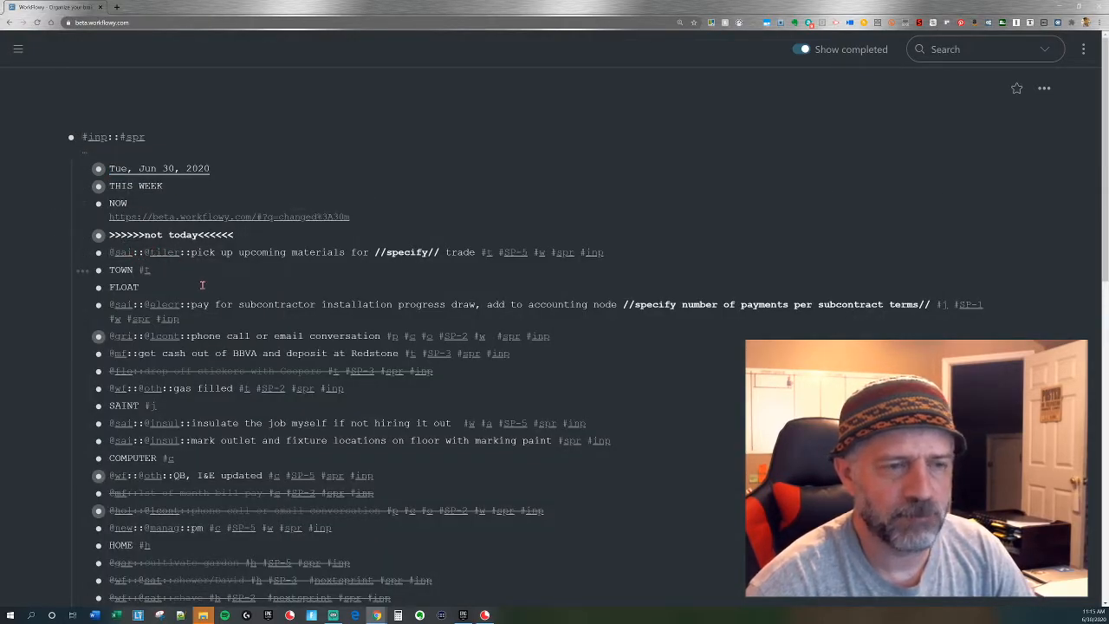
click(113, 255)
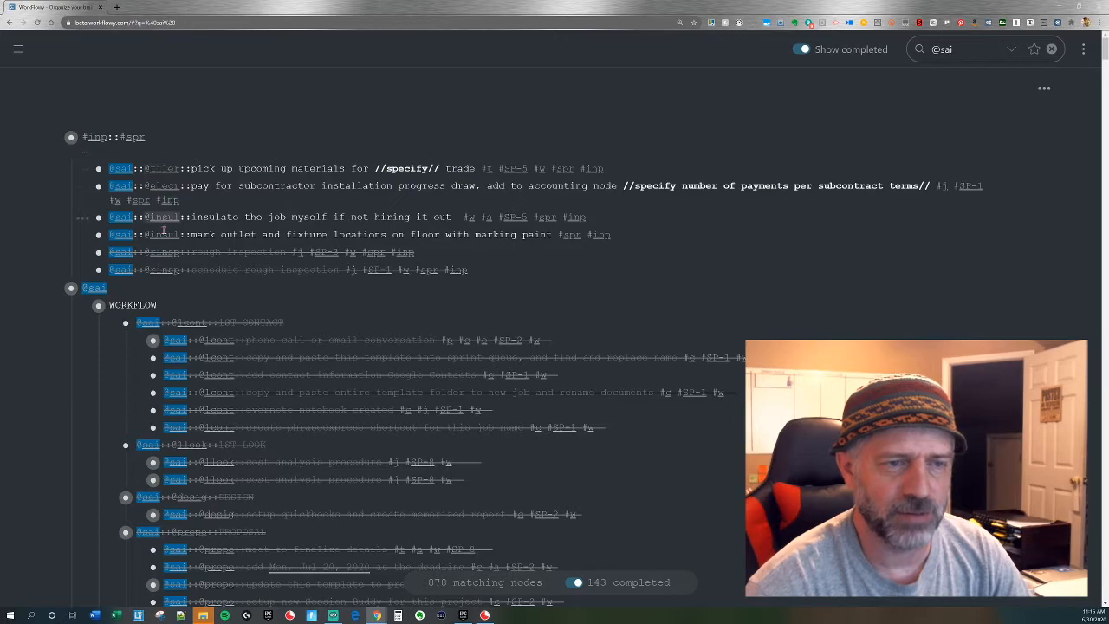
click(161, 168)
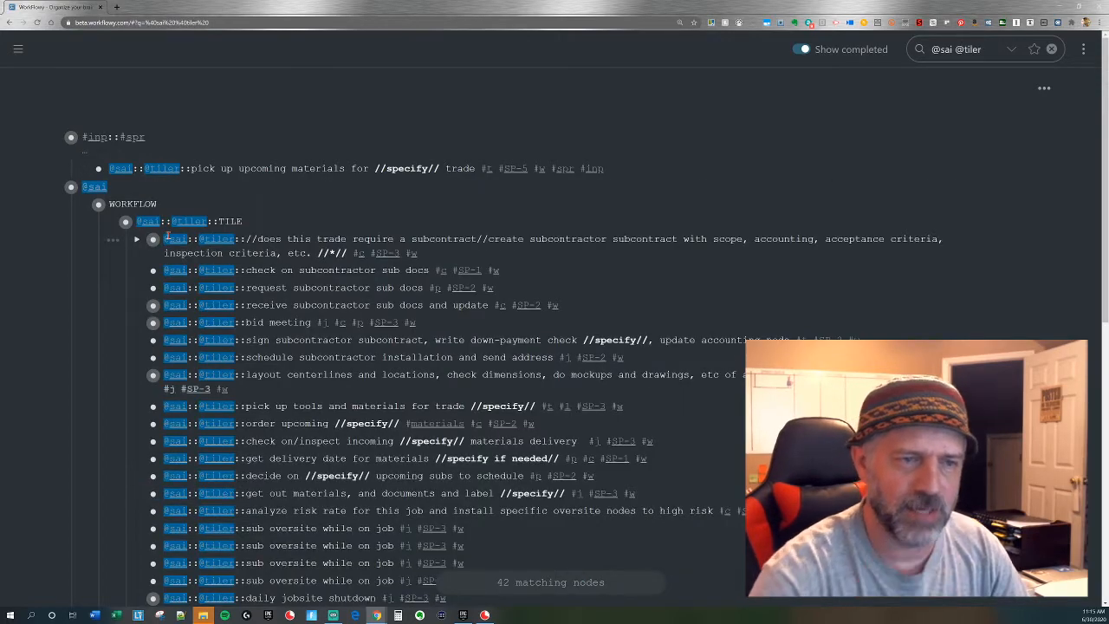
drag(98, 168, 160, 228)
key(Escape)
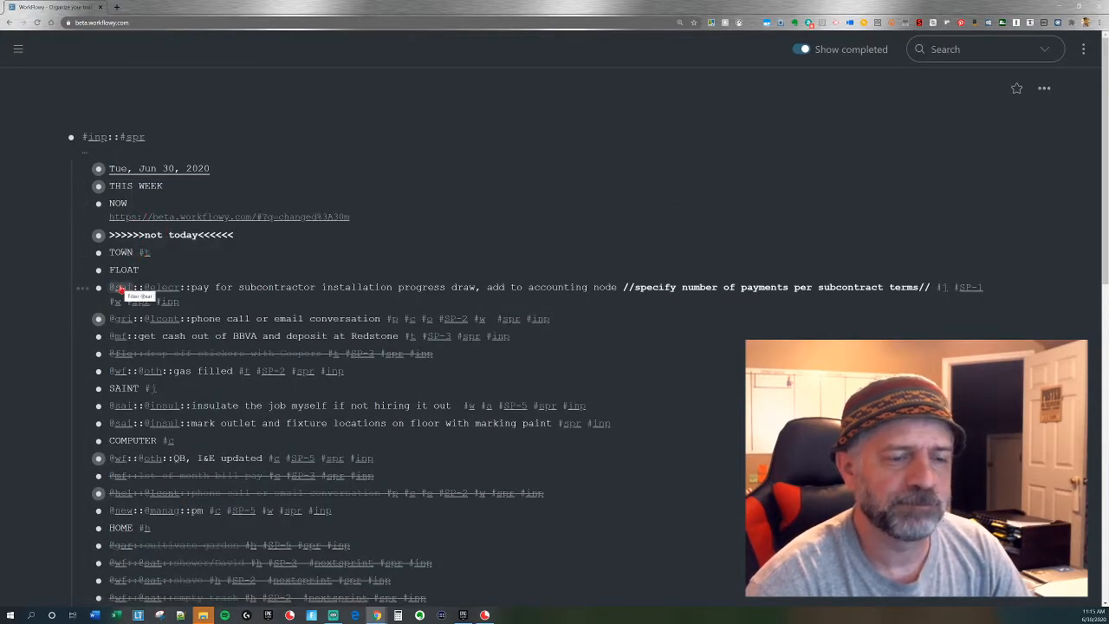
click(176, 317)
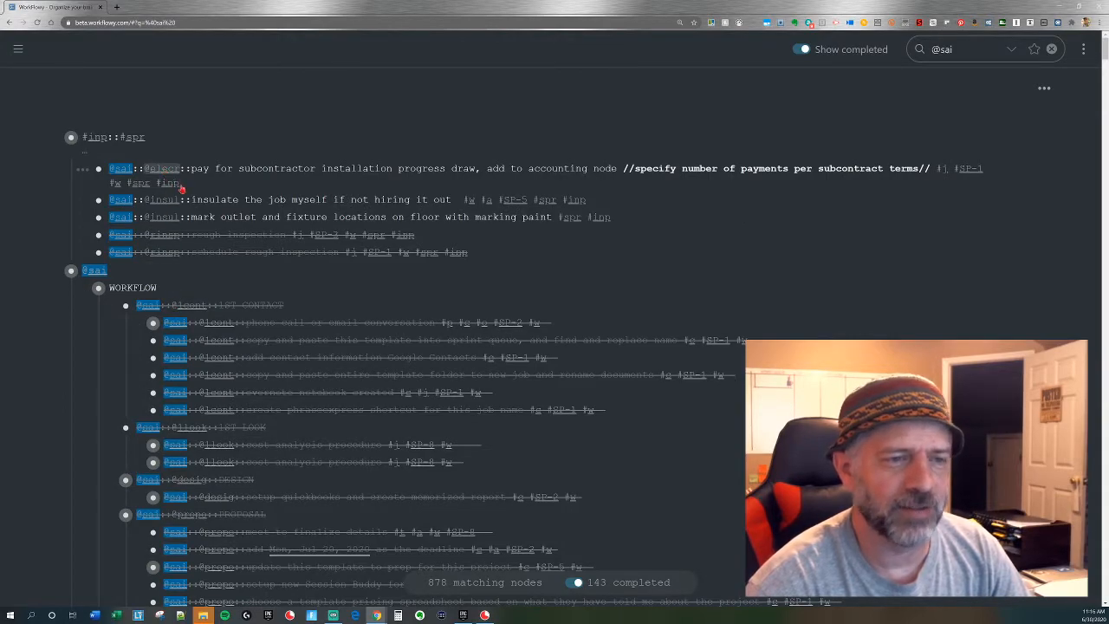
click(162, 168)
mouse_move(110, 173)
mouse_down()
mouse_move(99, 173)
mouse_move(87, 237)
mouse_move(173, 251)
mouse_up()
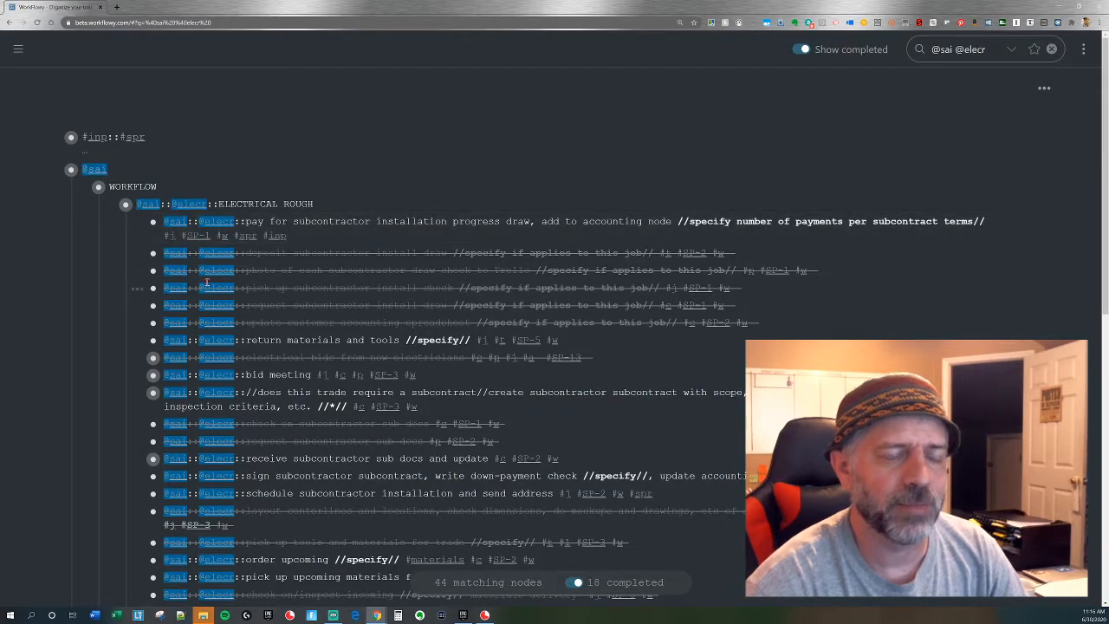
key(Escape)
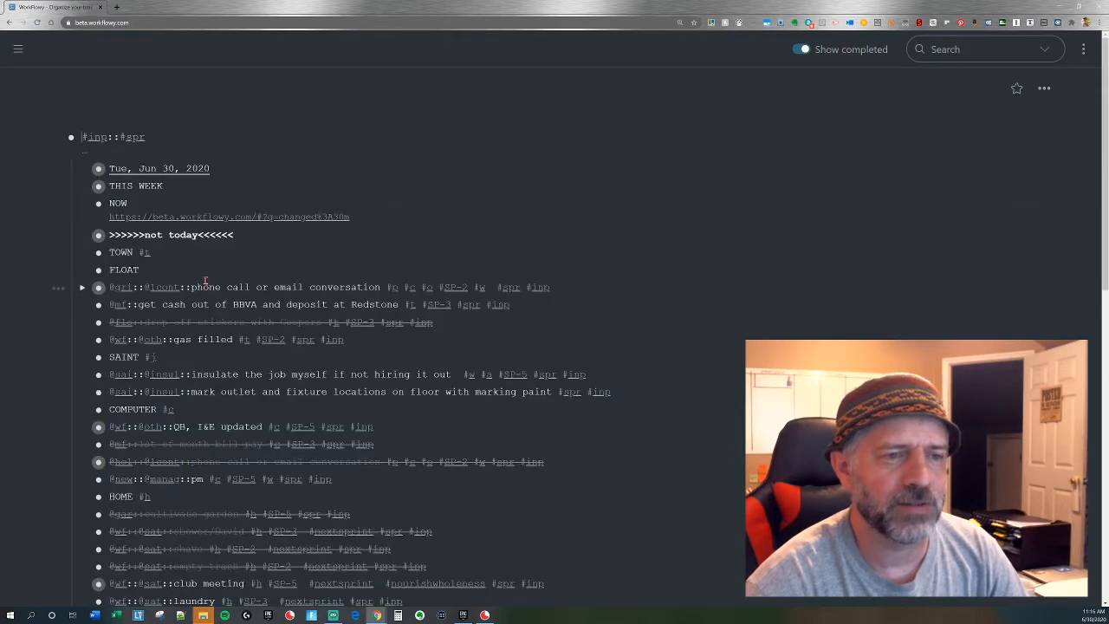
click(120, 287)
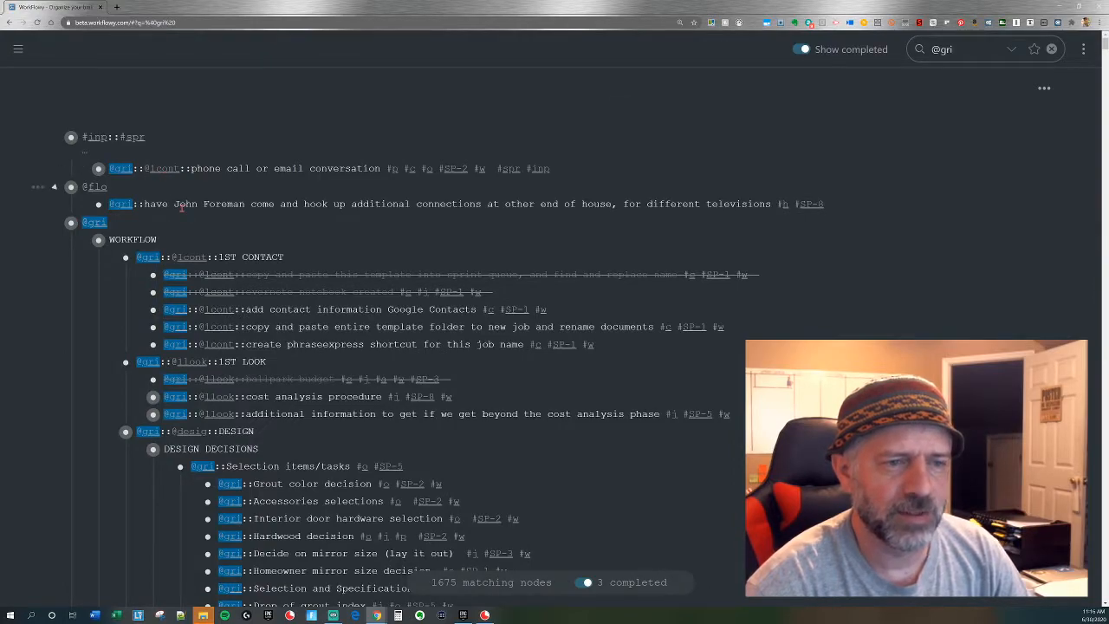
click(165, 169)
drag(99, 169, 184, 246)
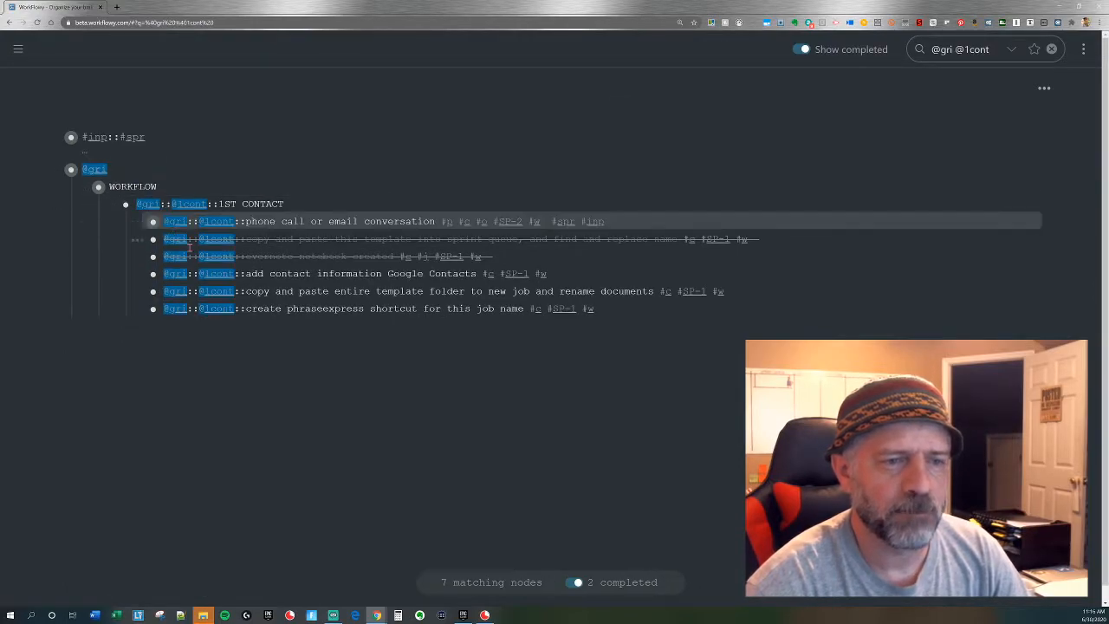
key(Escape)
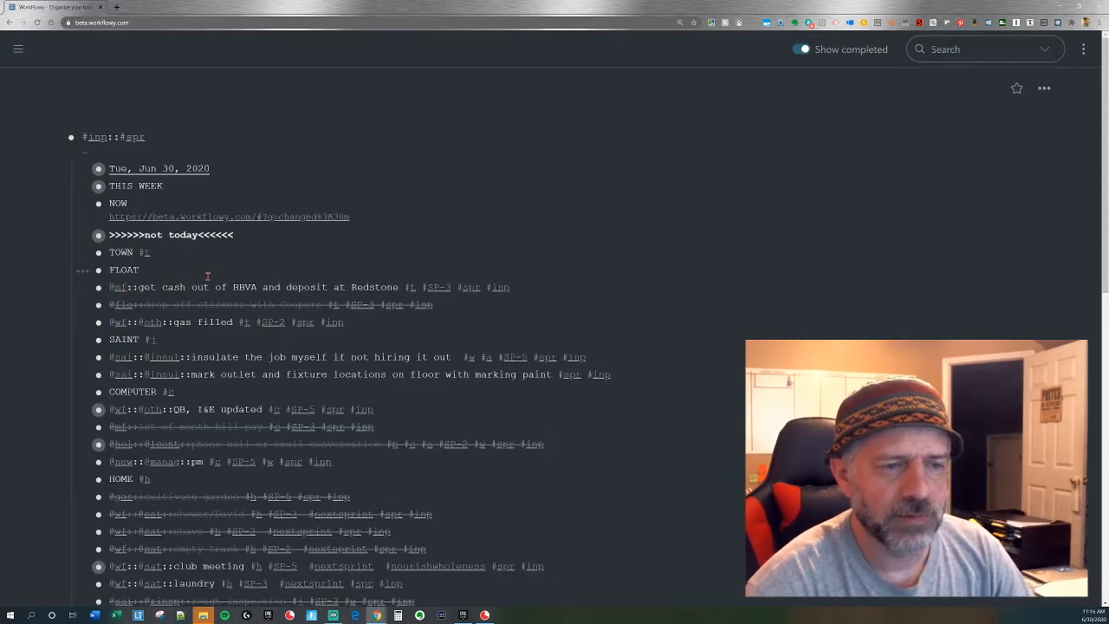
click(121, 288)
drag(165, 168, 161, 230)
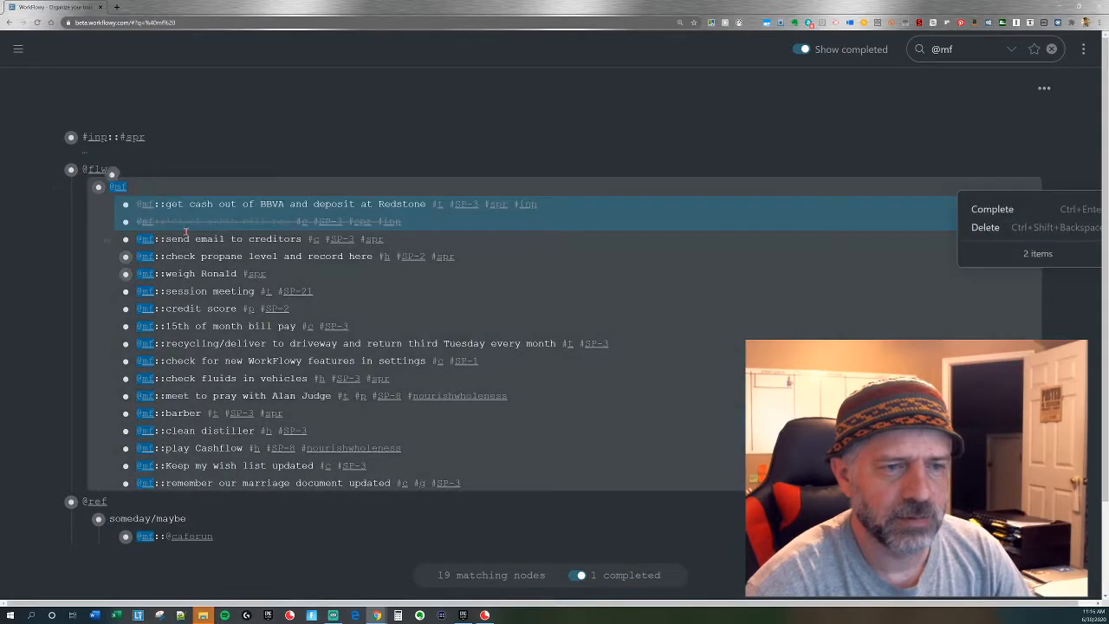
key(Escape)
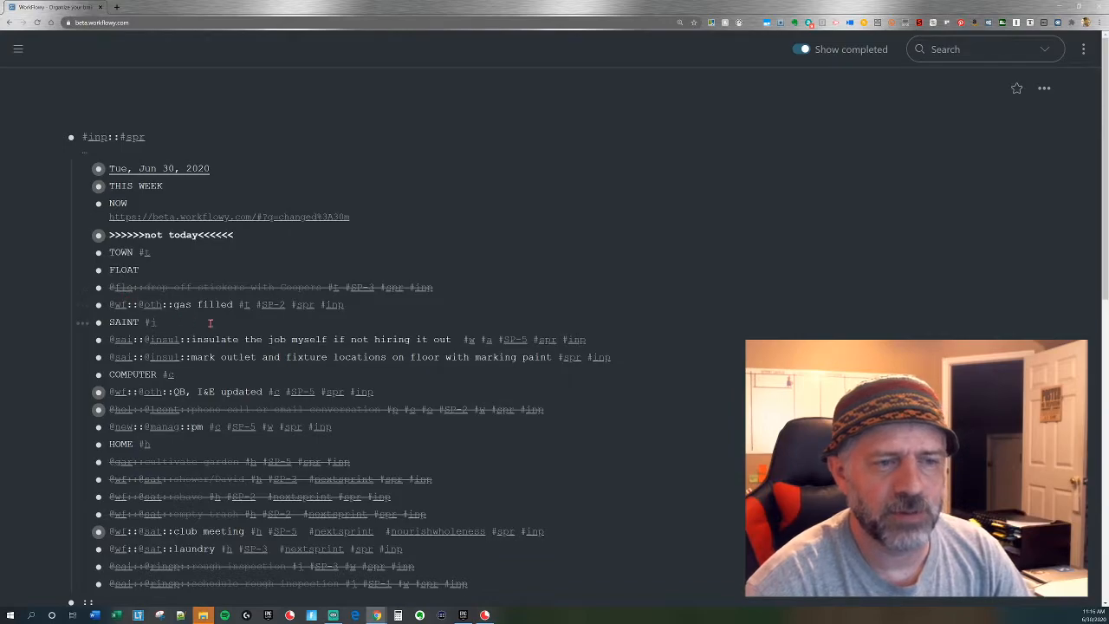
click(121, 286)
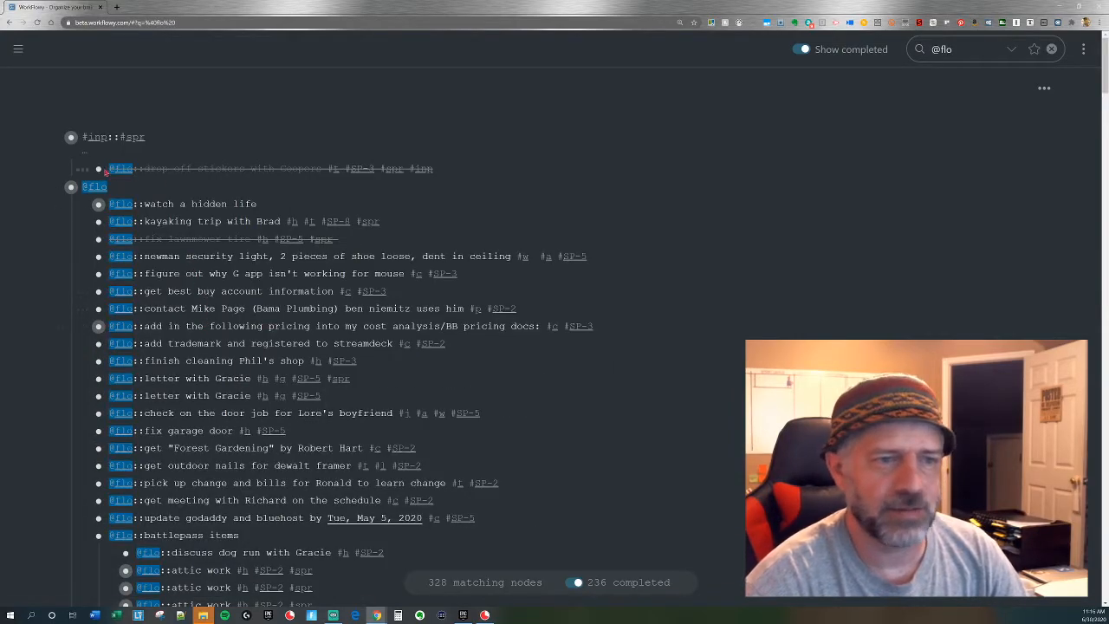
drag(103, 178, 104, 183)
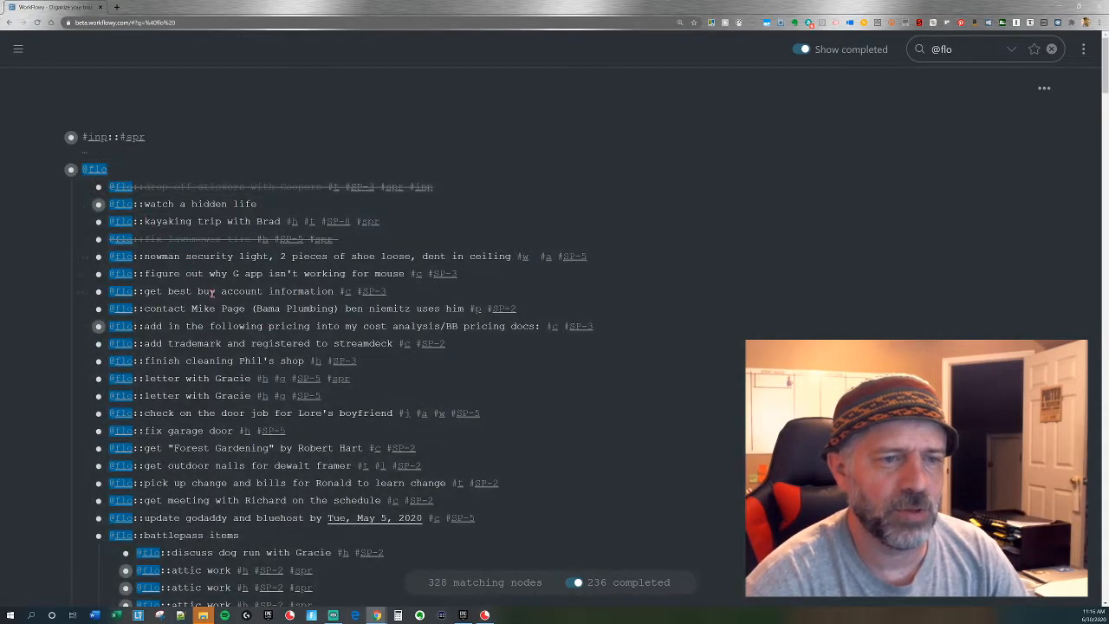
key(Escape)
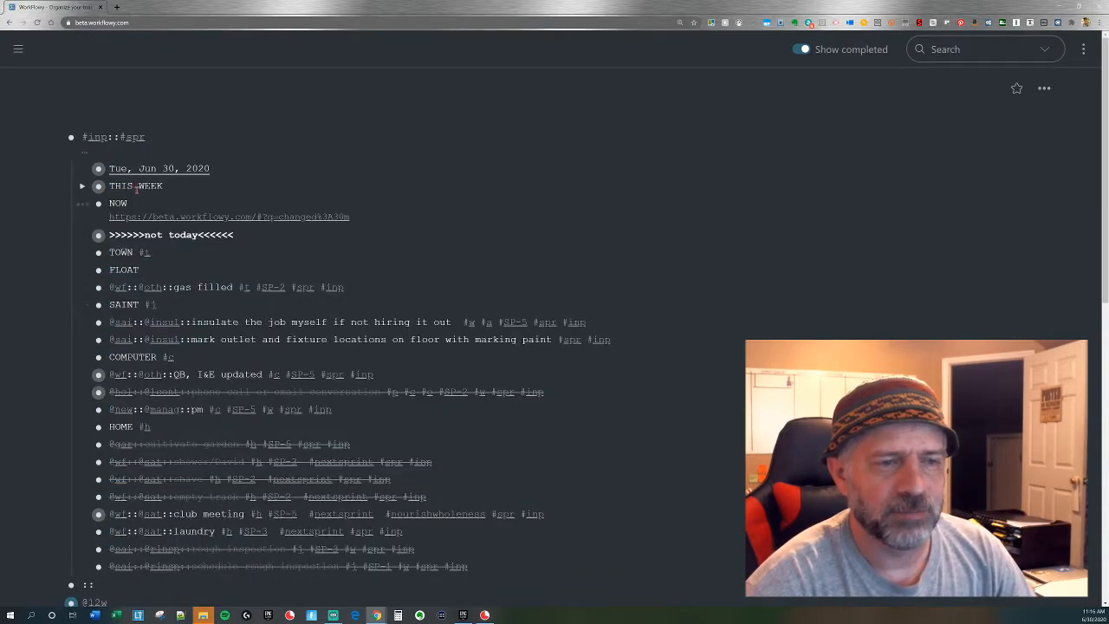
Move the TOWN, FLOAT, SAINT, COMPUTER and HOME headings into the "not today" node.
mouse_move(121, 255)
mouse_down()
mouse_move(129, 270)
mouse_move(112, 253)
mouse_move(123, 241)
mouse_up()
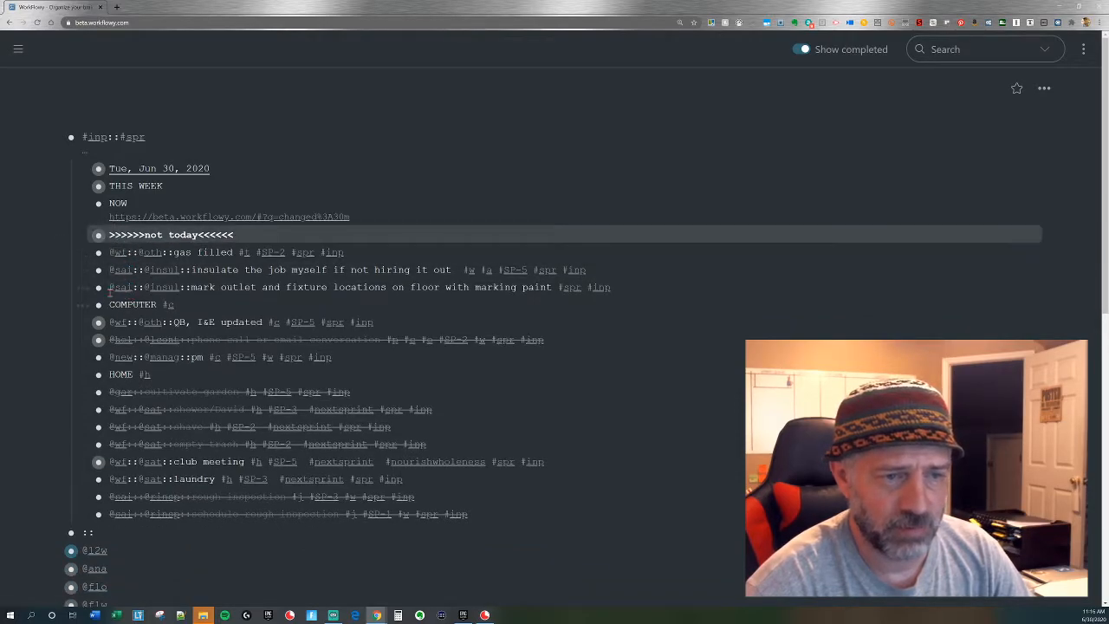
drag(100, 304, 123, 241)
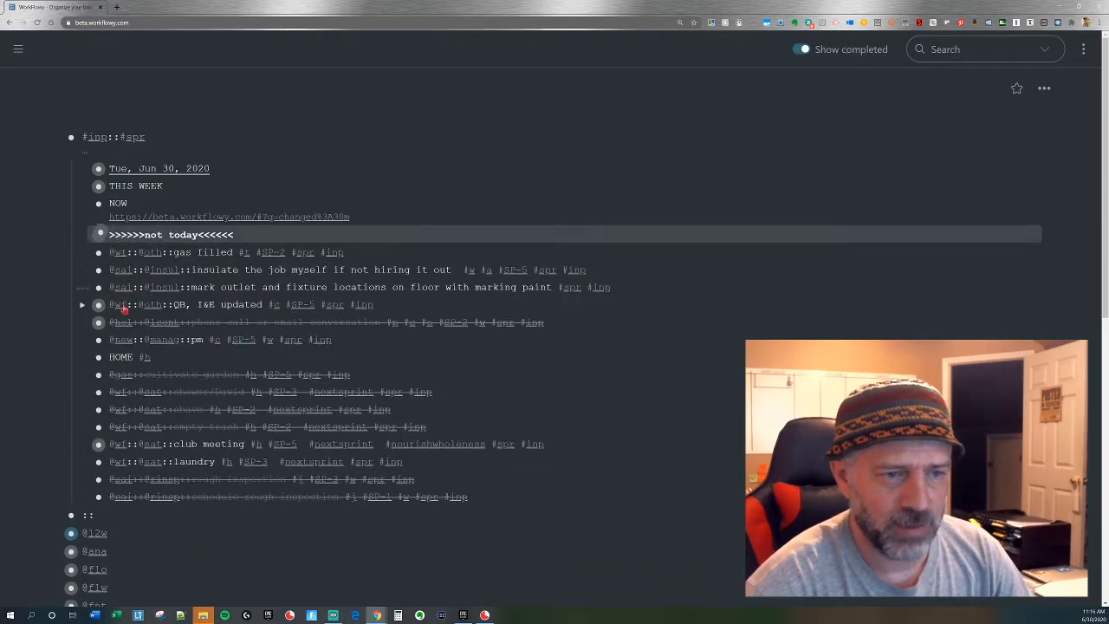
drag(103, 339, 122, 245)
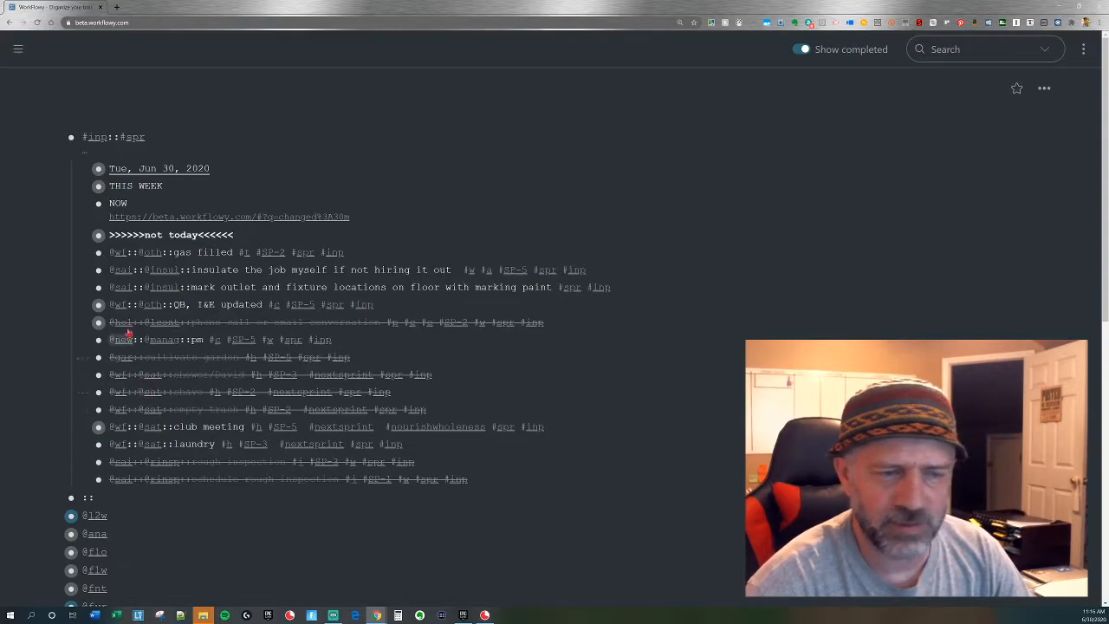
click(122, 256)
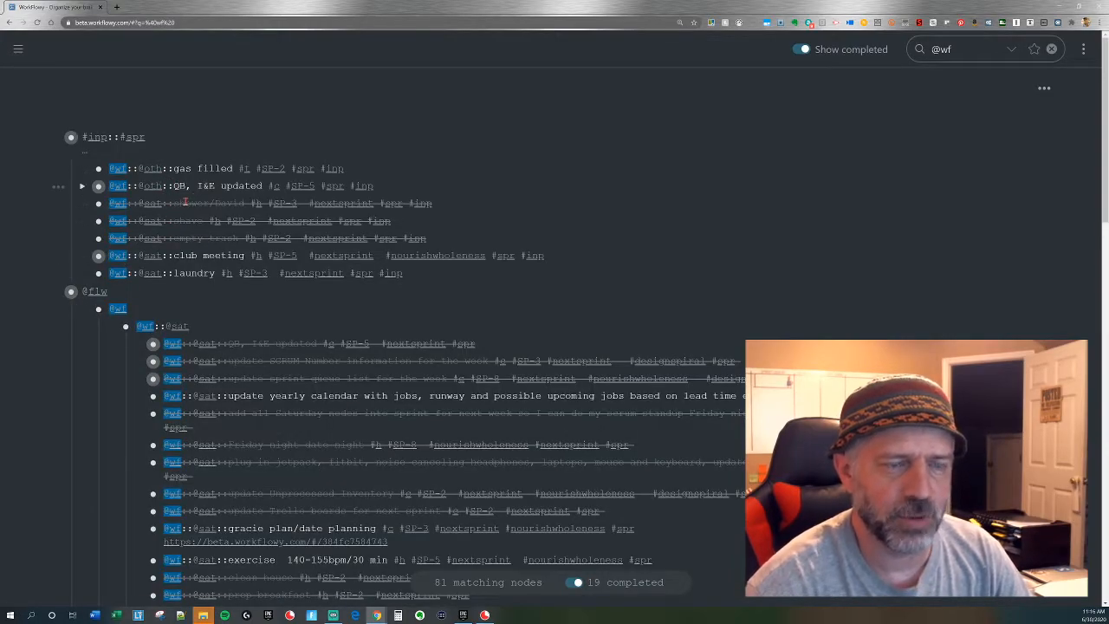
click(150, 185)
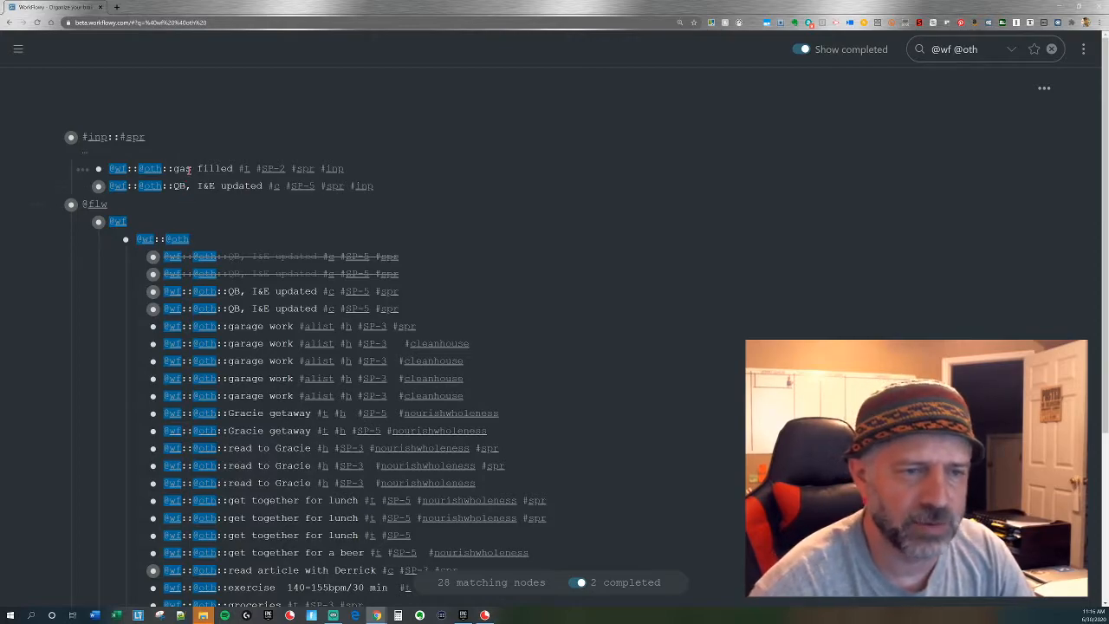
drag(188, 171, 191, 185)
drag(97, 168, 183, 253)
key(Escape)
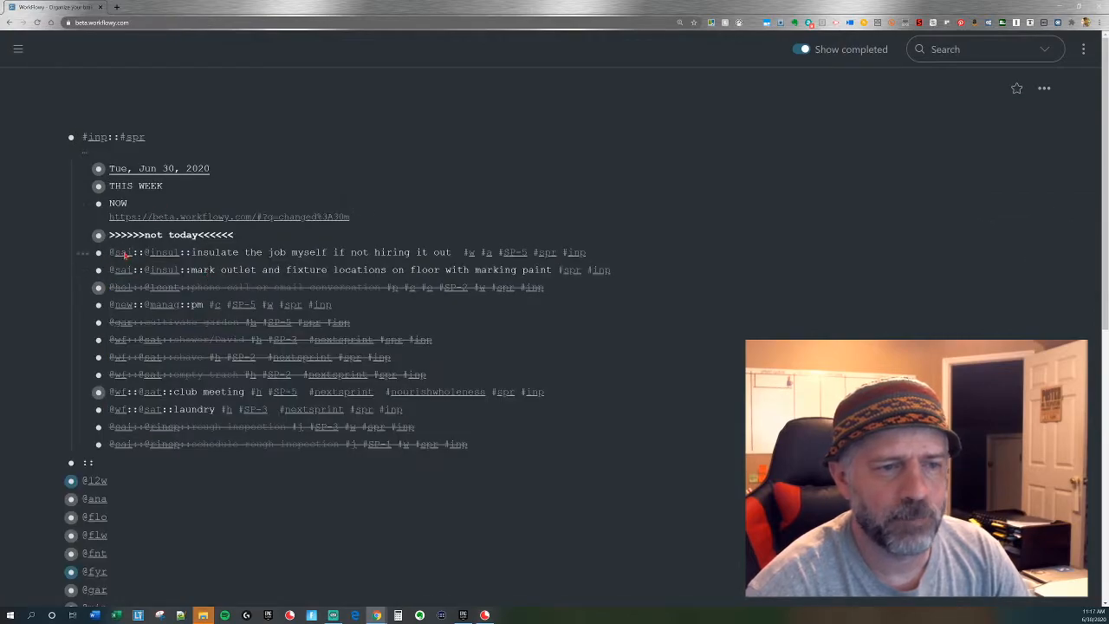
click(126, 286)
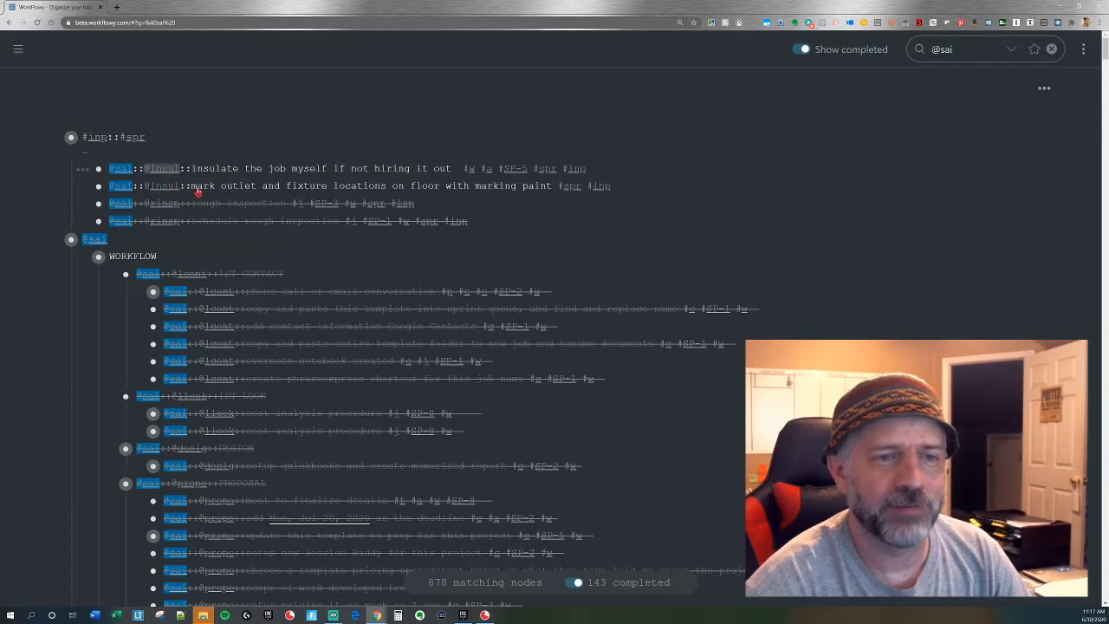
drag(199, 165, 181, 186)
drag(98, 168, 177, 254)
key(Escape)
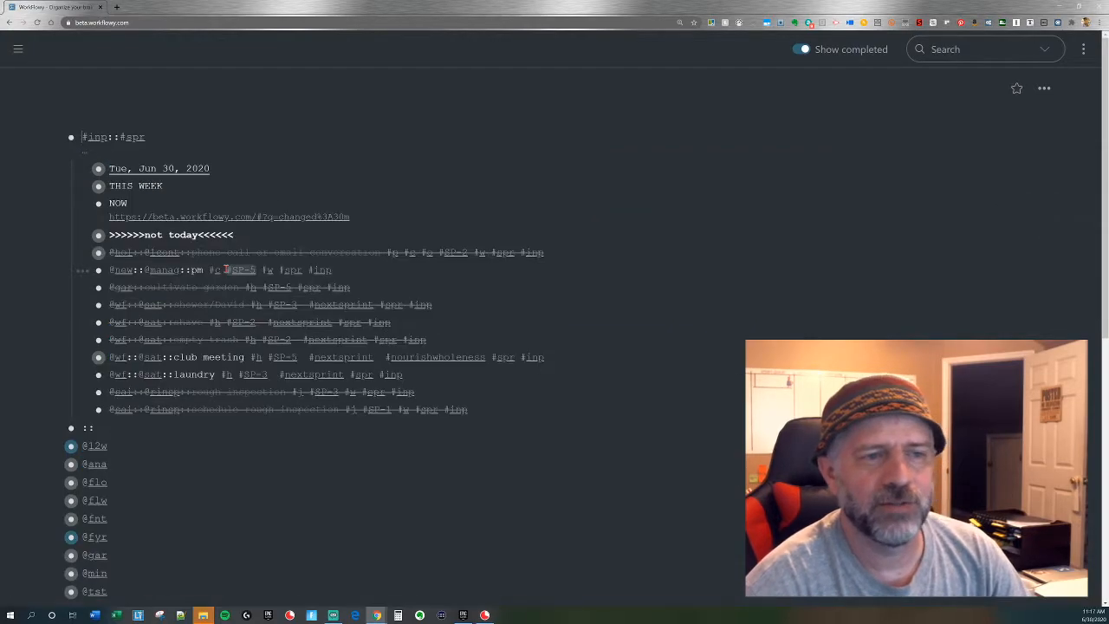
click(122, 252)
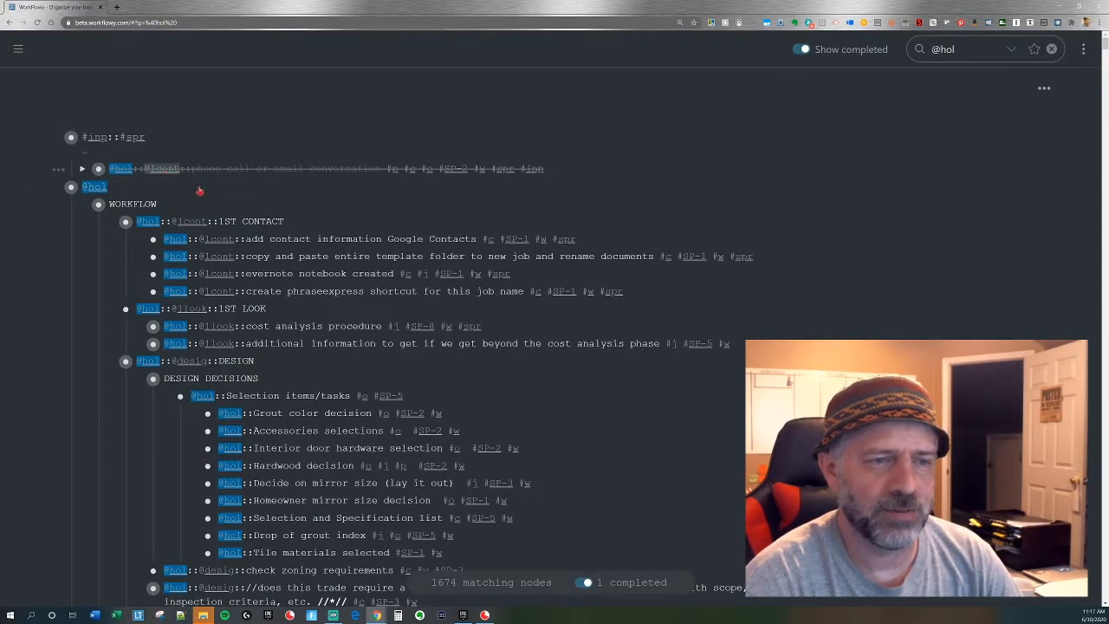
click(163, 169)
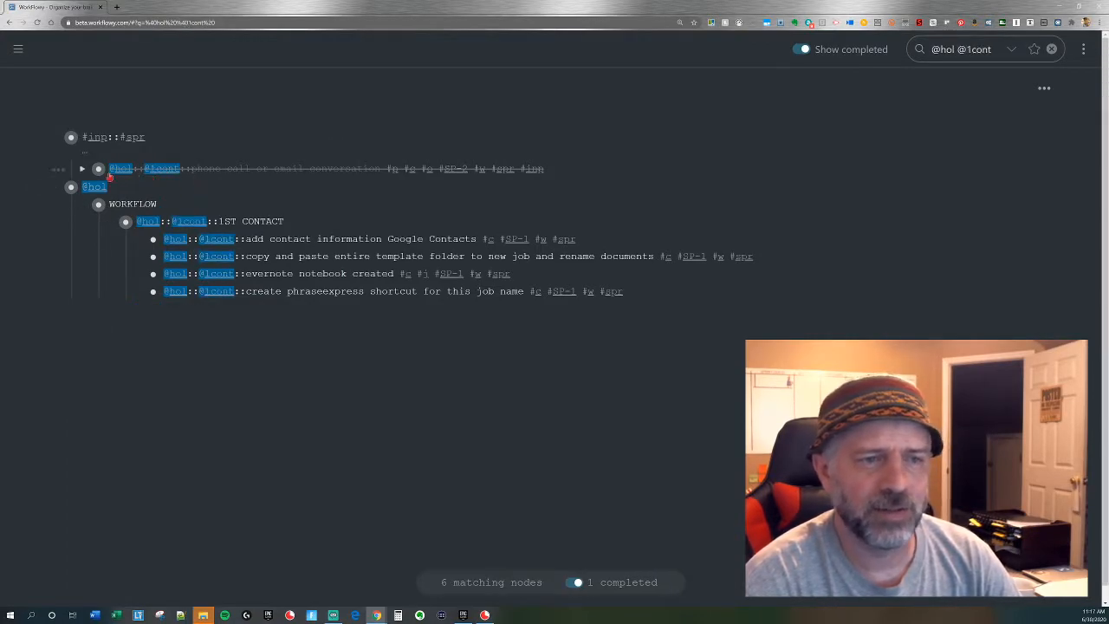
drag(105, 177, 177, 227)
key(Escape)
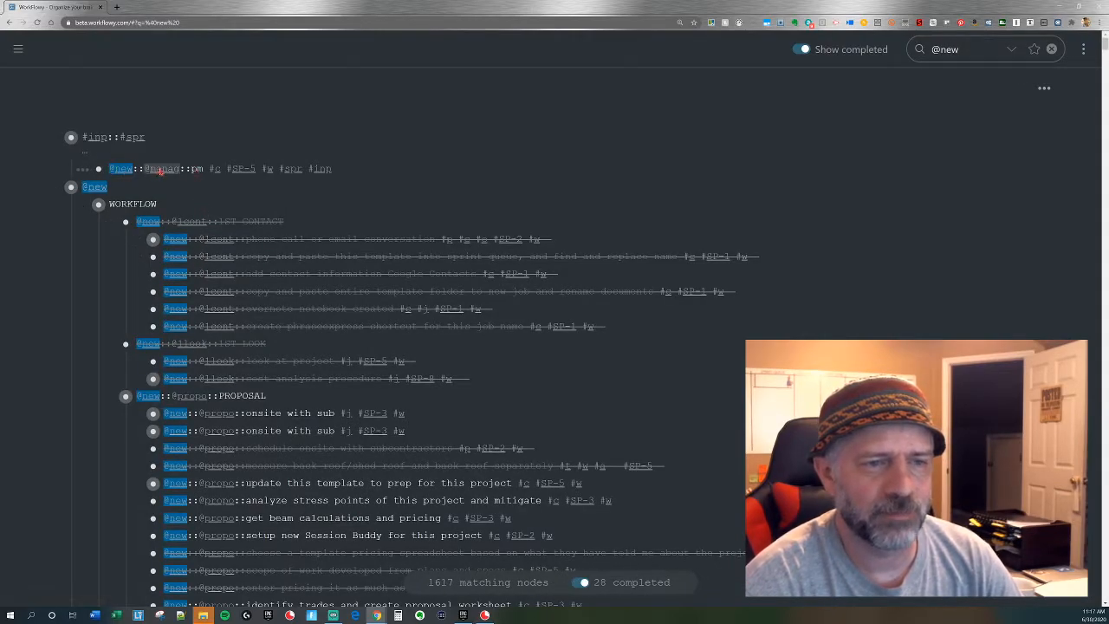
click(165, 168)
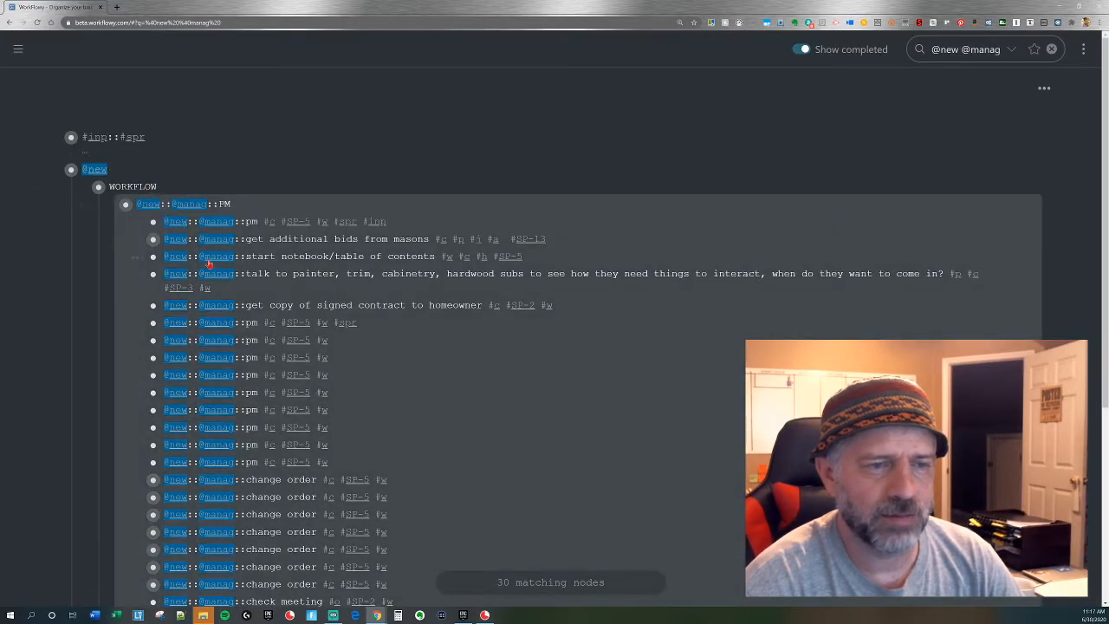
key(Escape)
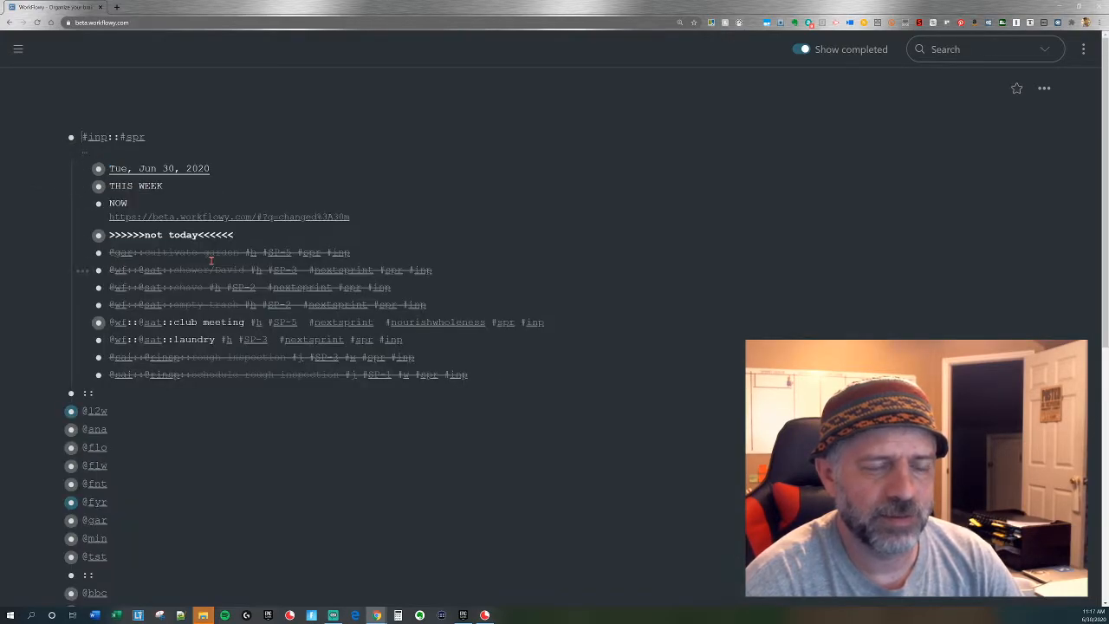
click(121, 252)
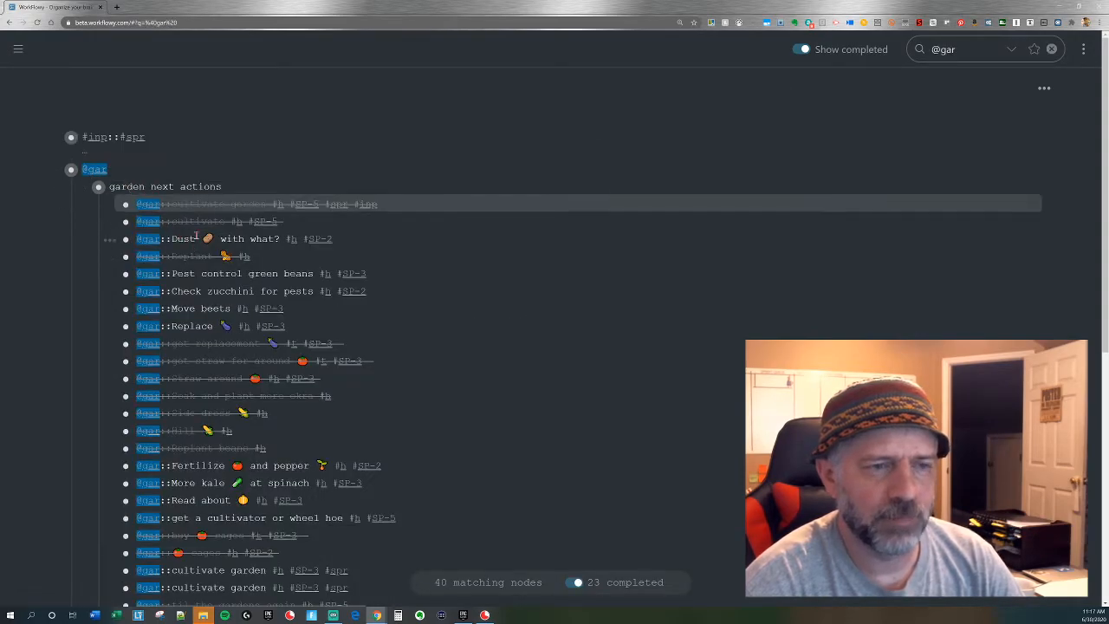
key(Escape)
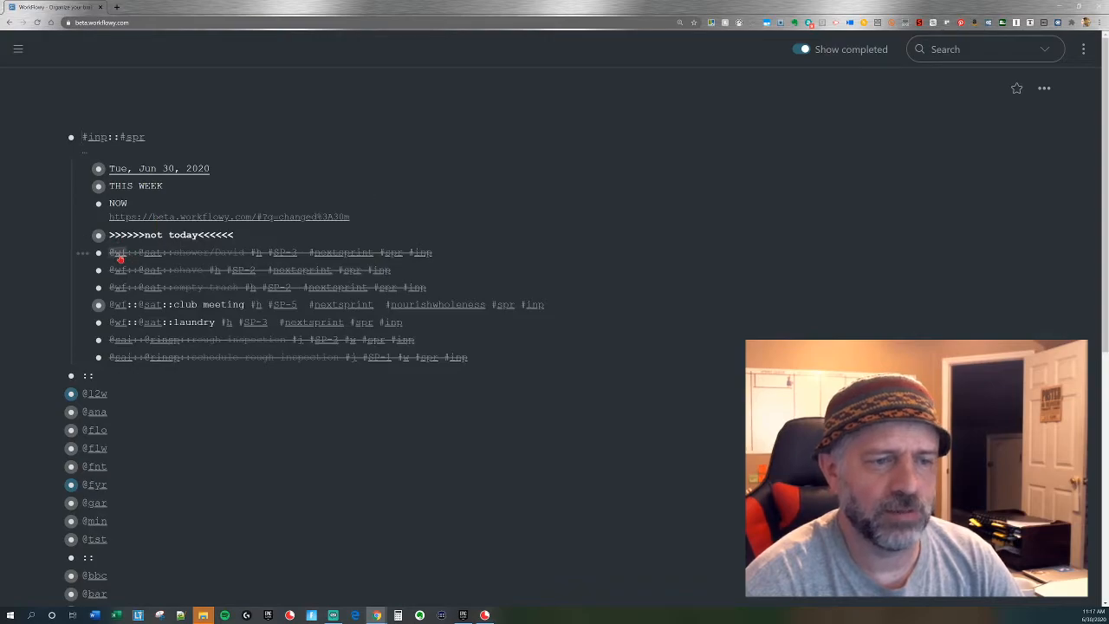
click(144, 265)
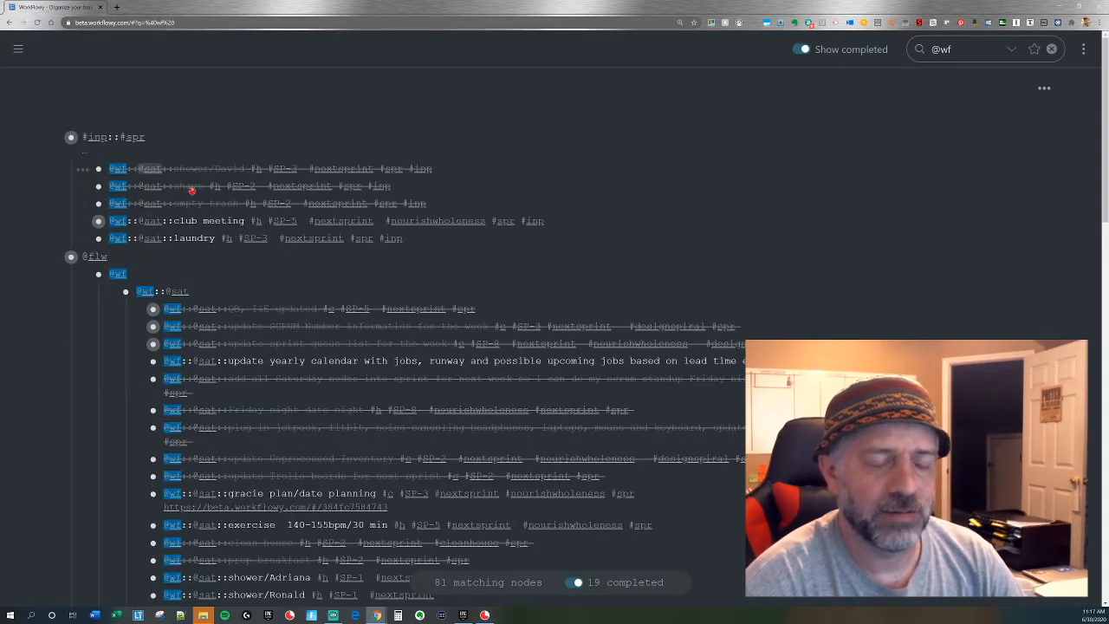
click(160, 169)
drag(181, 170, 142, 236)
drag(98, 168, 192, 305)
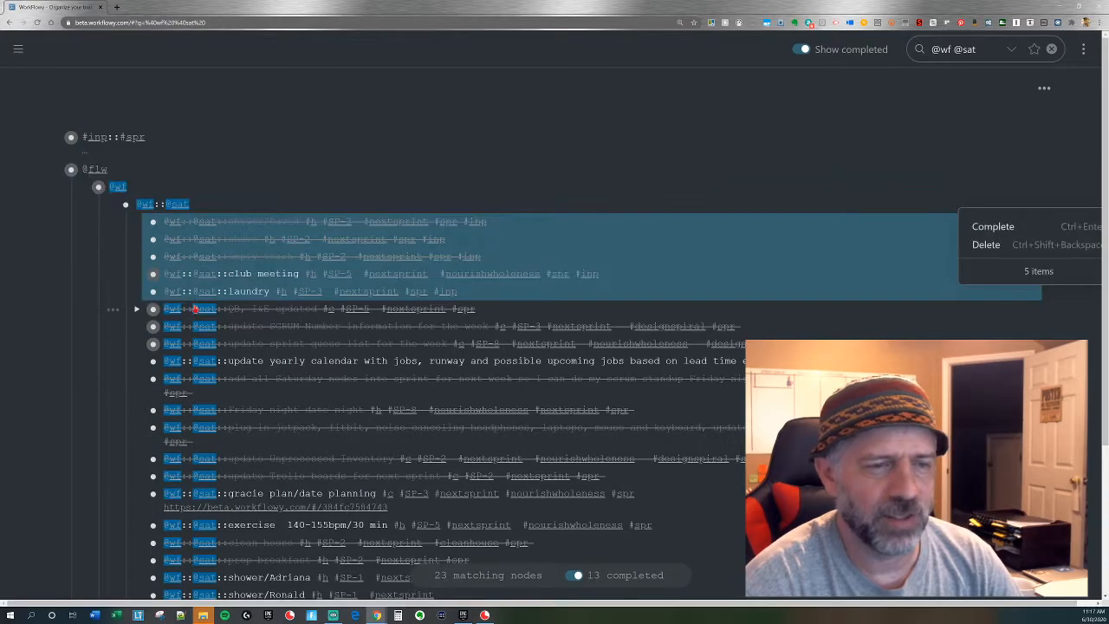
key(Escape)
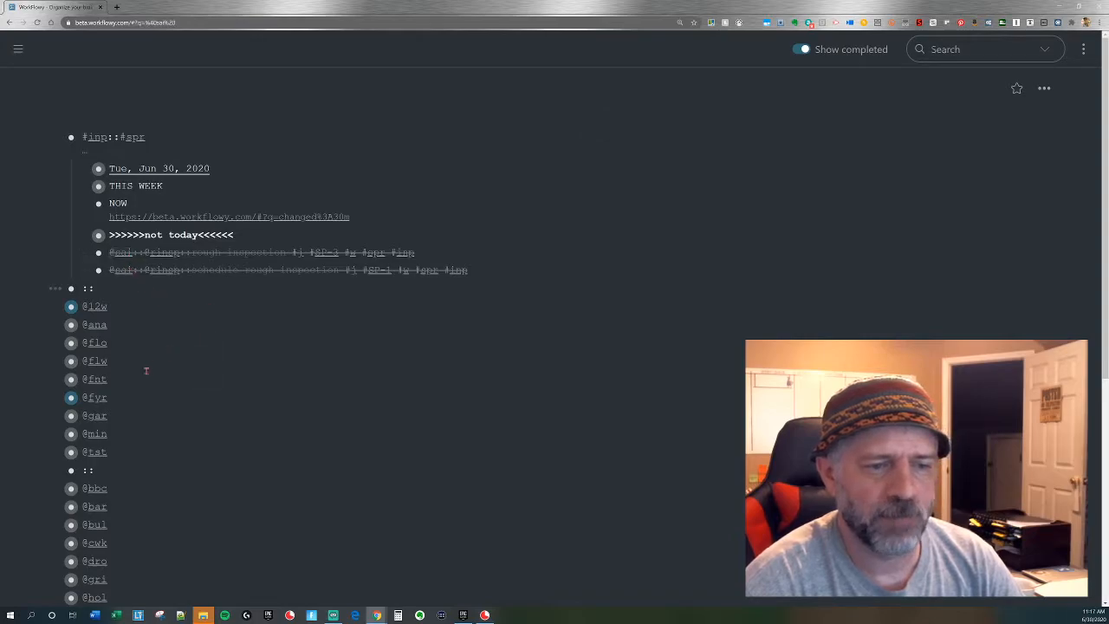
click(124, 271)
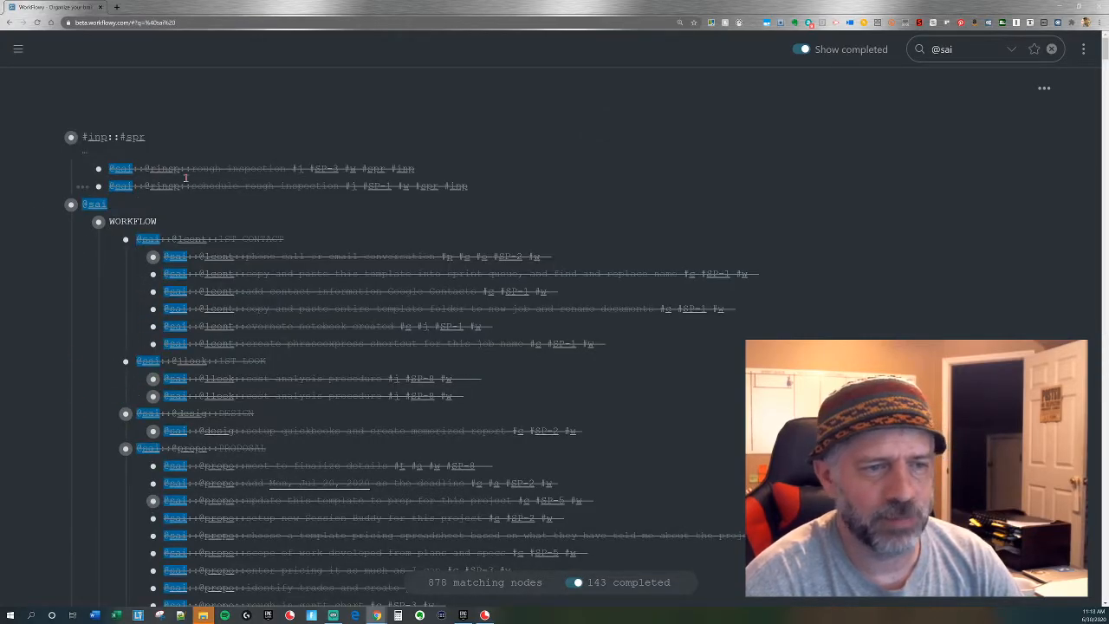
drag(208, 173, 179, 184)
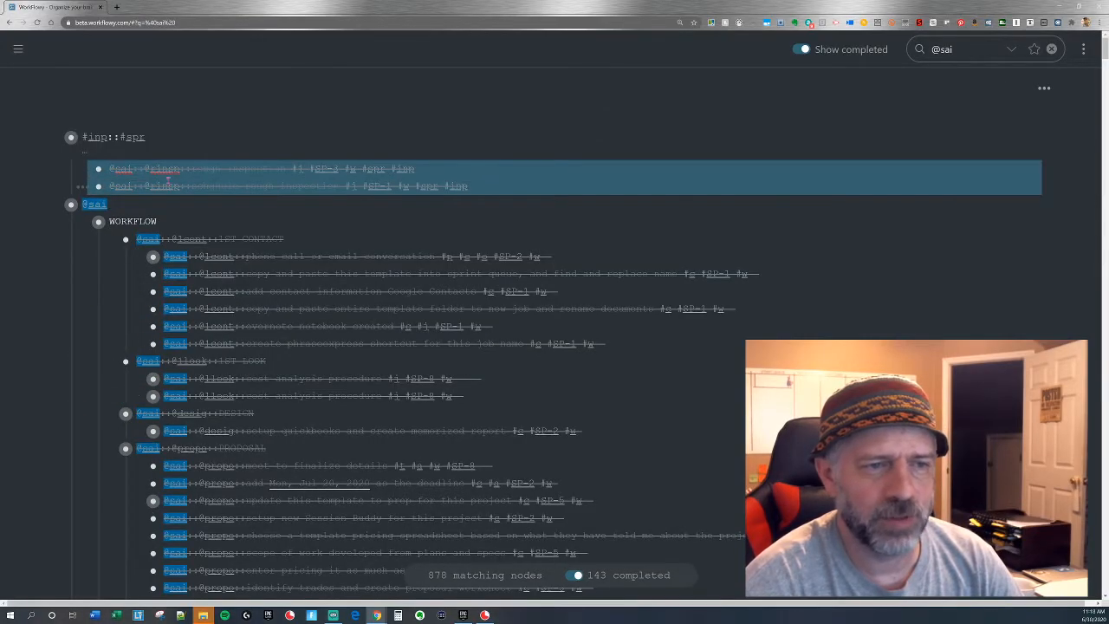
drag(99, 173, 118, 151)
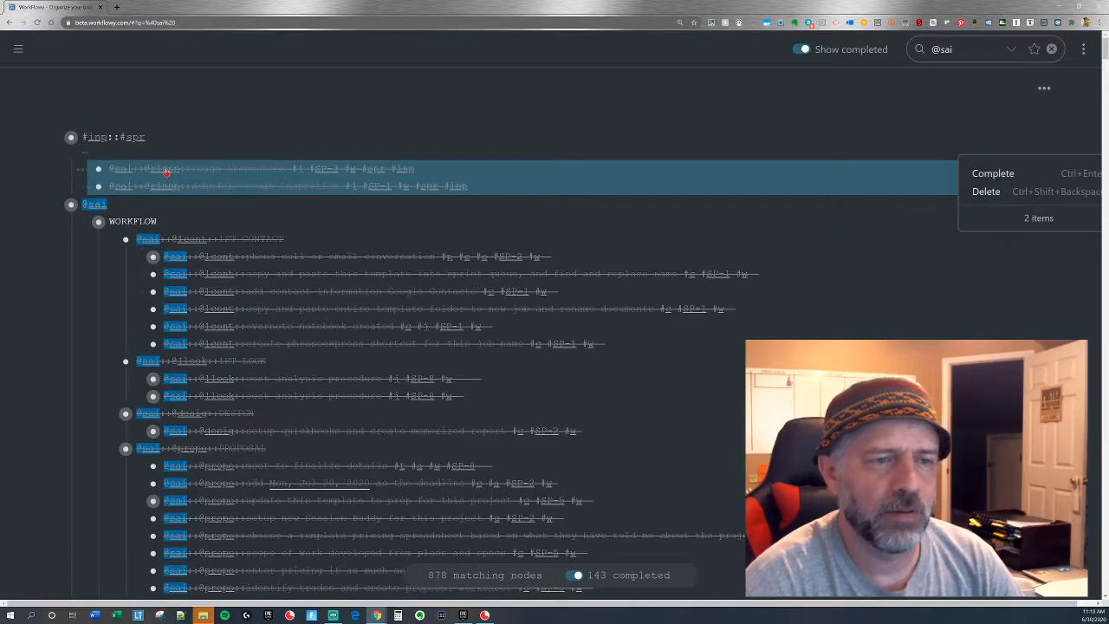
click(200, 226)
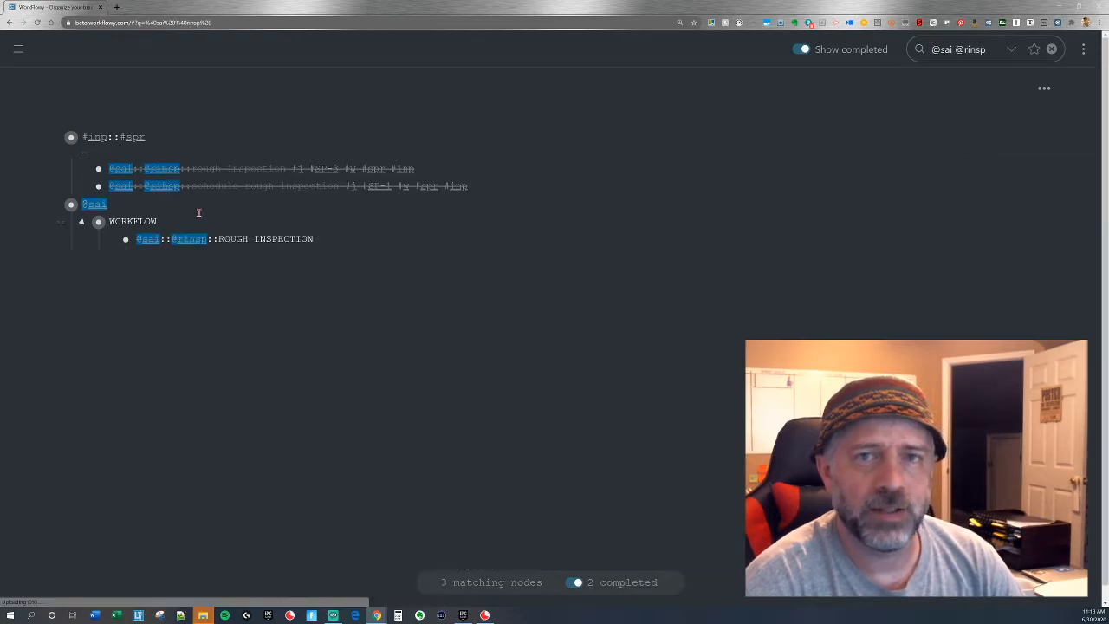
drag(199, 176, 202, 188)
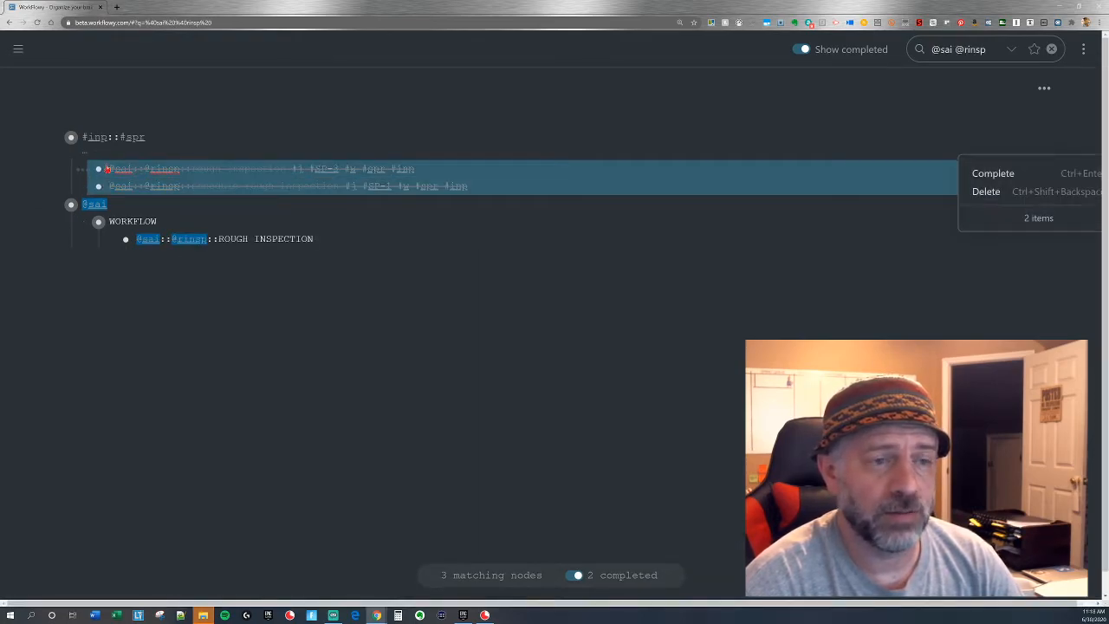
drag(99, 170, 202, 297)
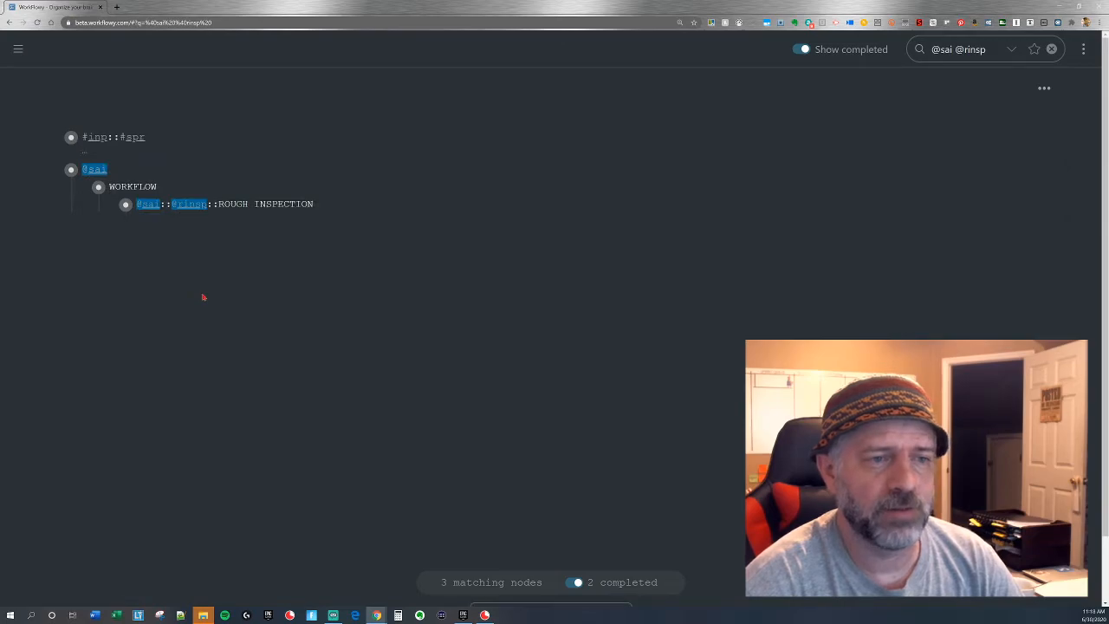
key(Escape)
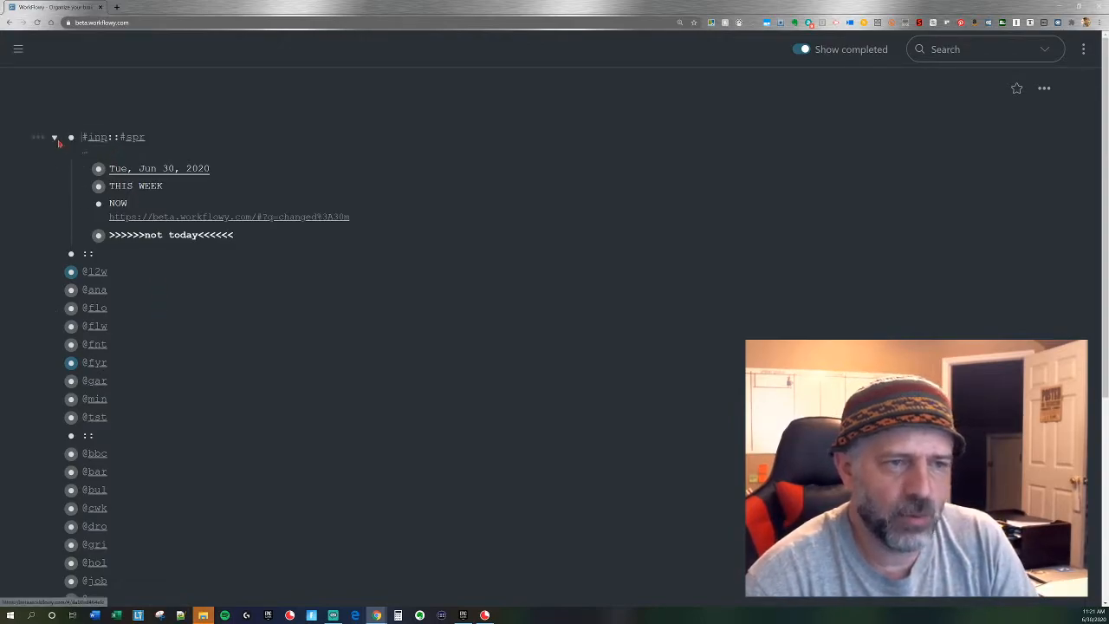
Collapse the #inp::#spr list and review the open tasks tagged #spr with completed items hidden.
click(55, 139)
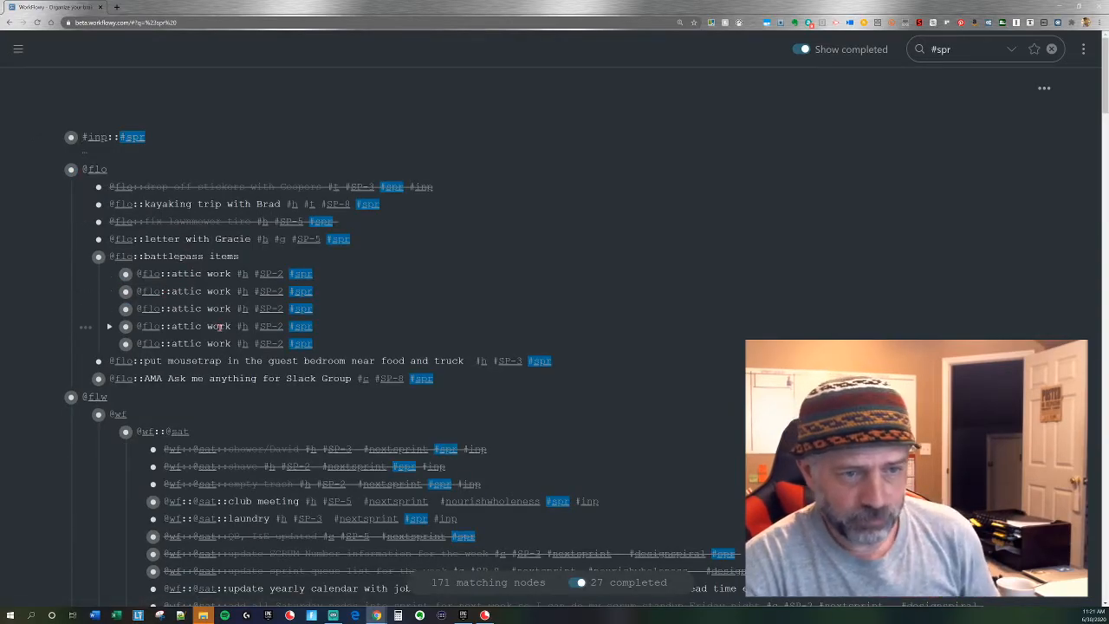
scroll(219, 325, down, 3)
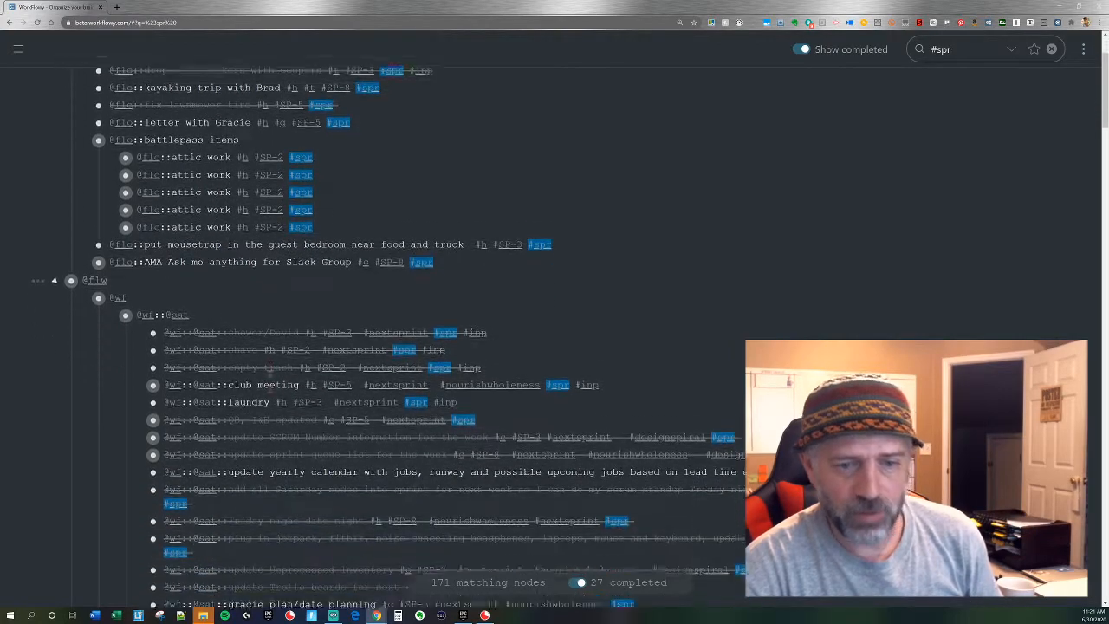
key(ctrl+o)
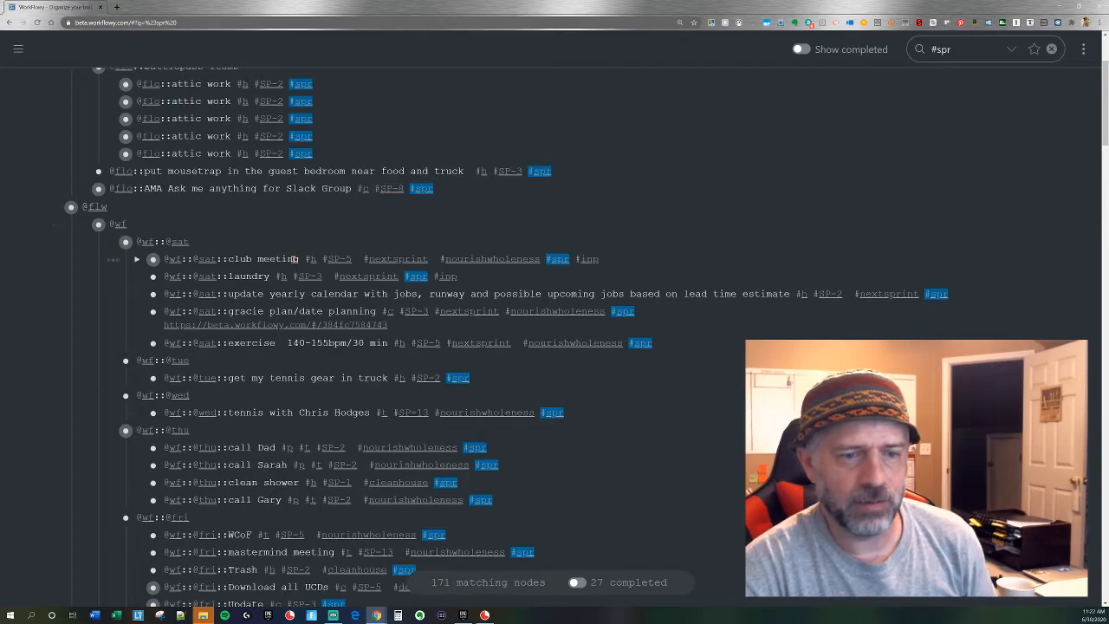
scroll(306, 308, up, 1)
scroll(306, 308, up, 2)
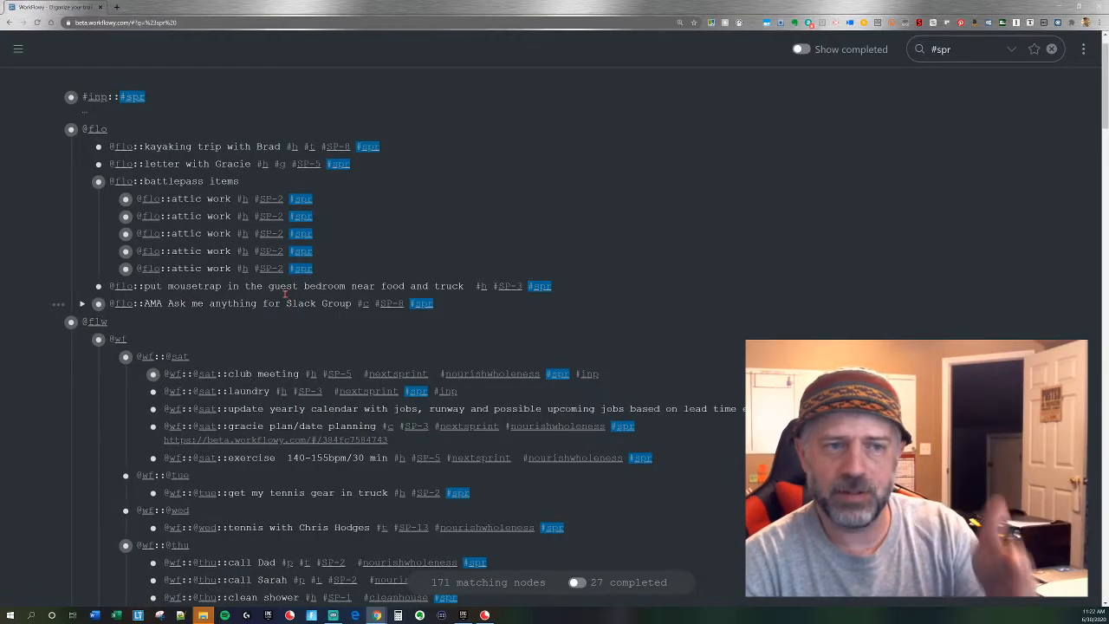
scroll(284, 294, down, 1)
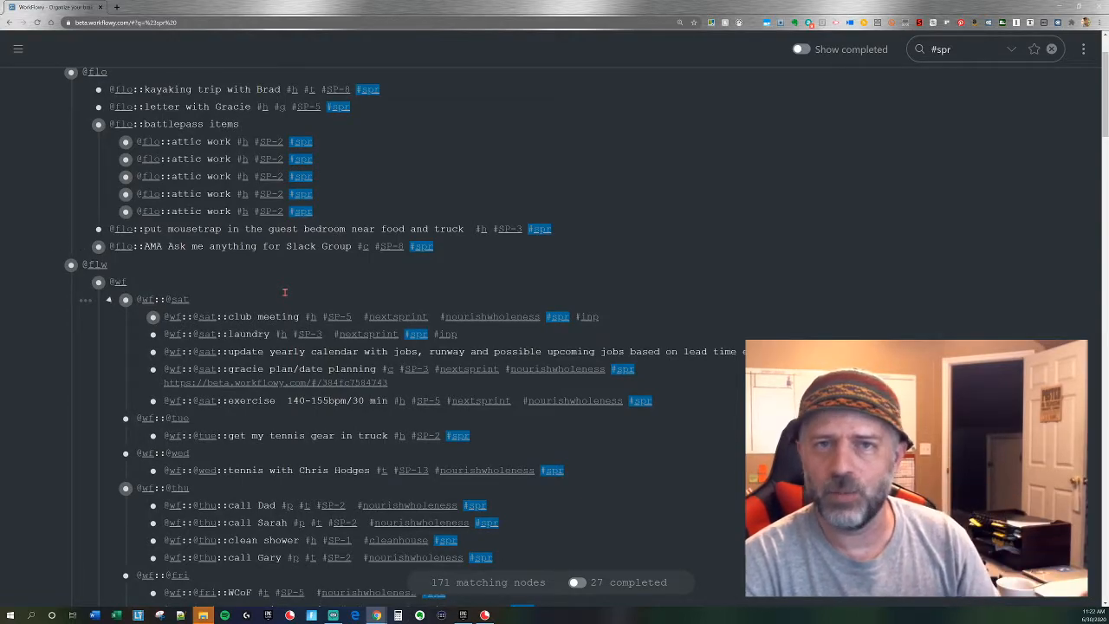
scroll(258, 276, up, 1)
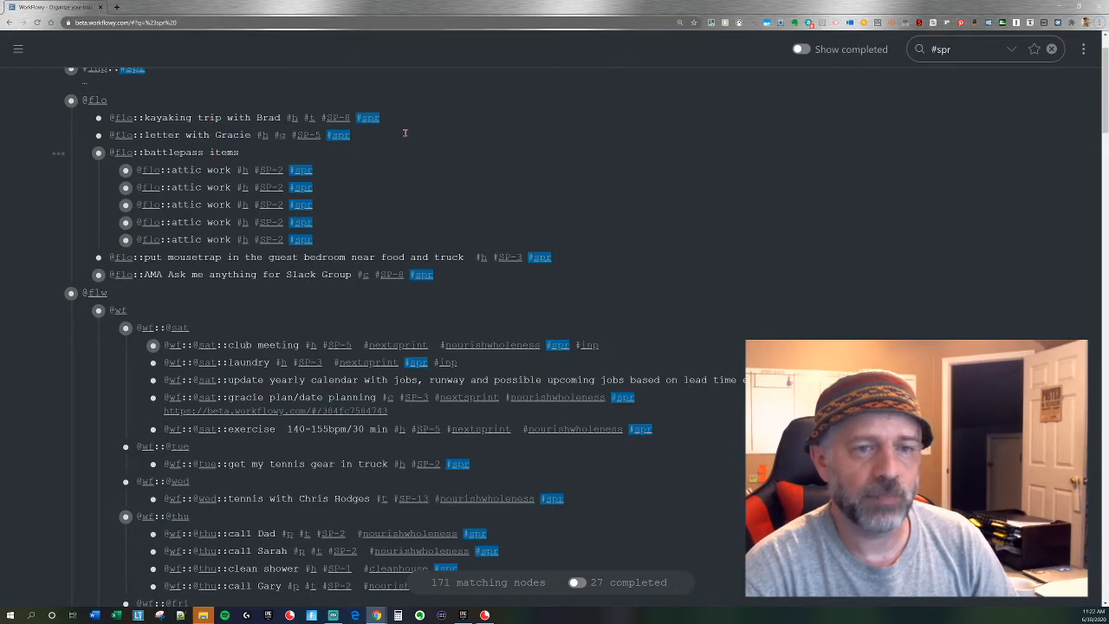
key(Escape)
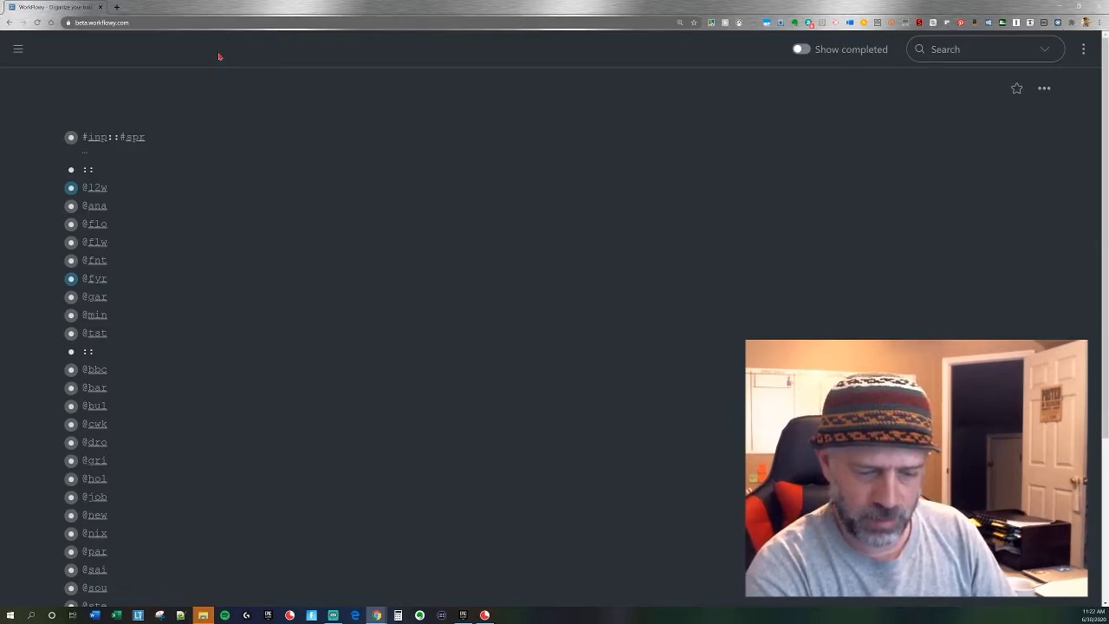
Search the outline for #inp and include completed items in the matches.
key(Escape)
text(#inp)
key(Return)
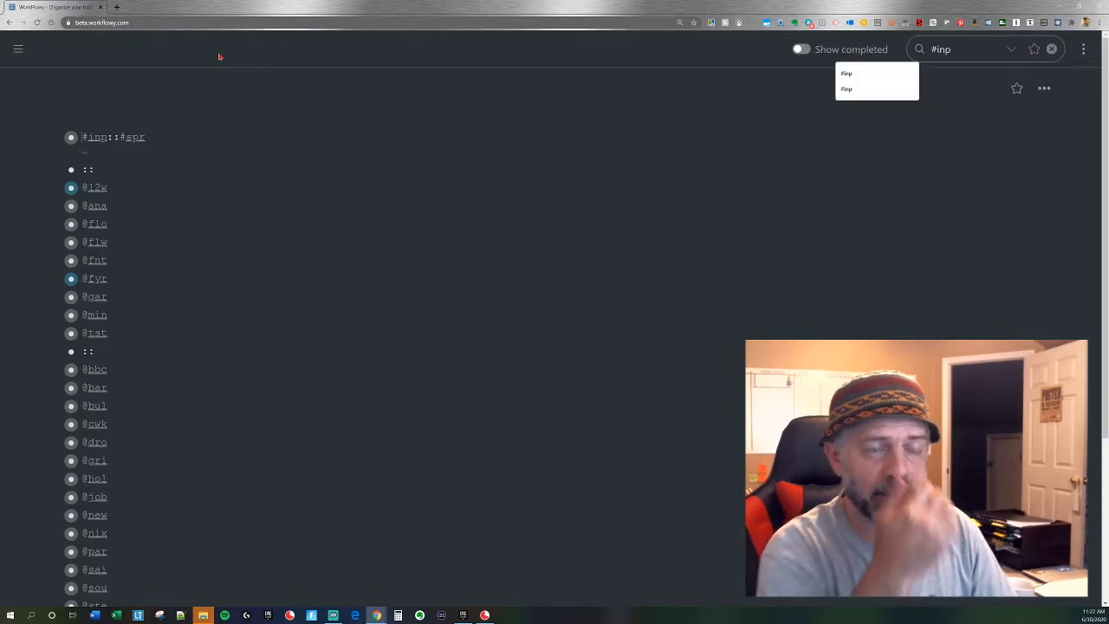
key(Escape)
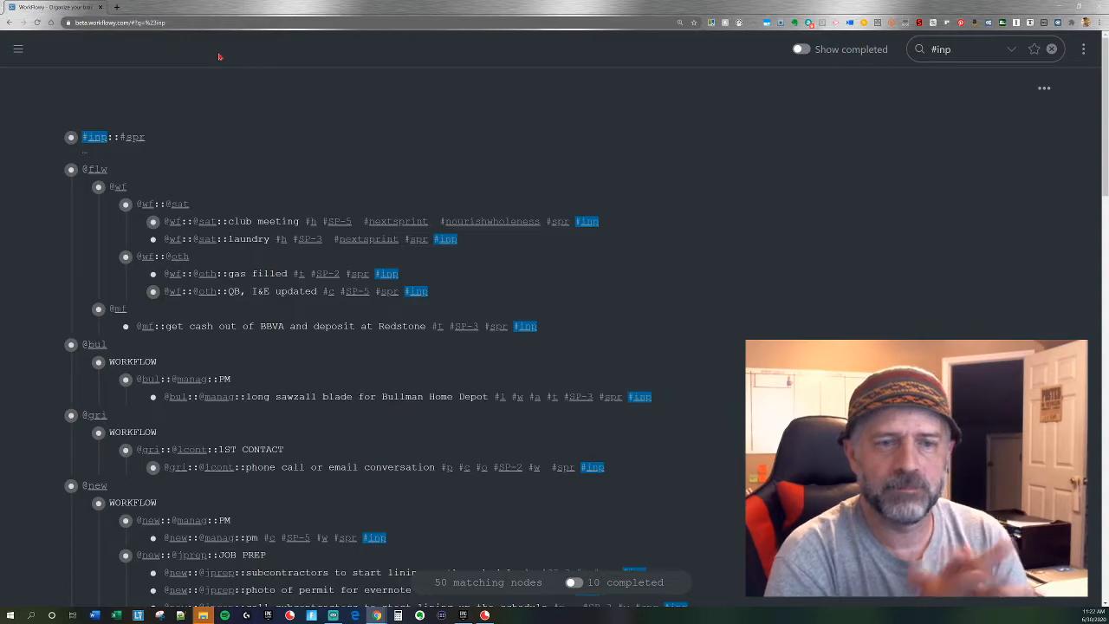
click(800, 50)
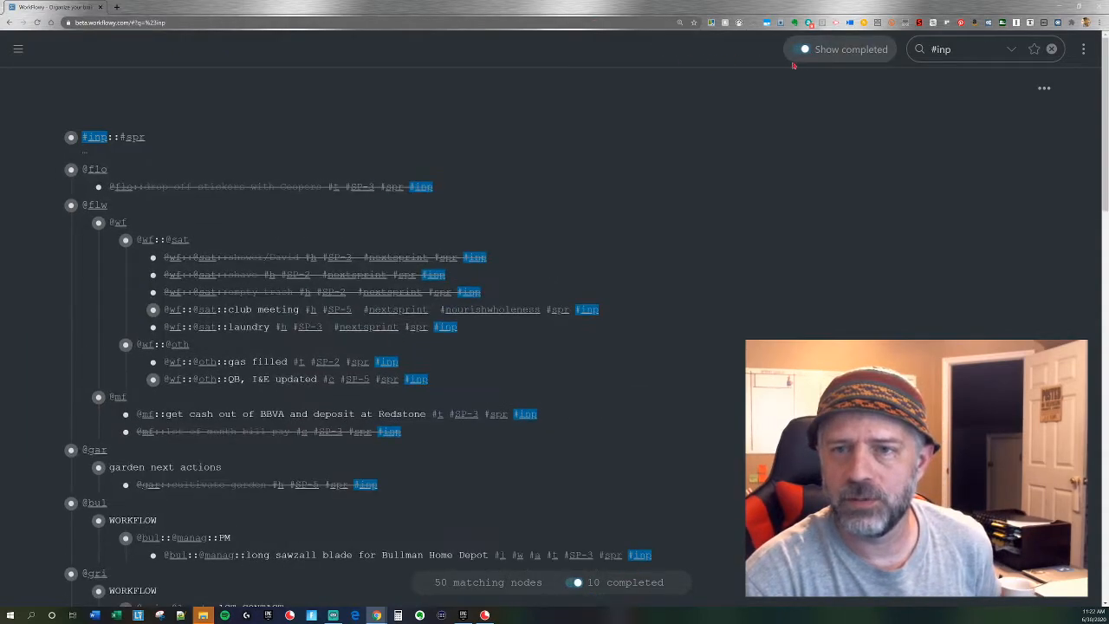
click(93, 138)
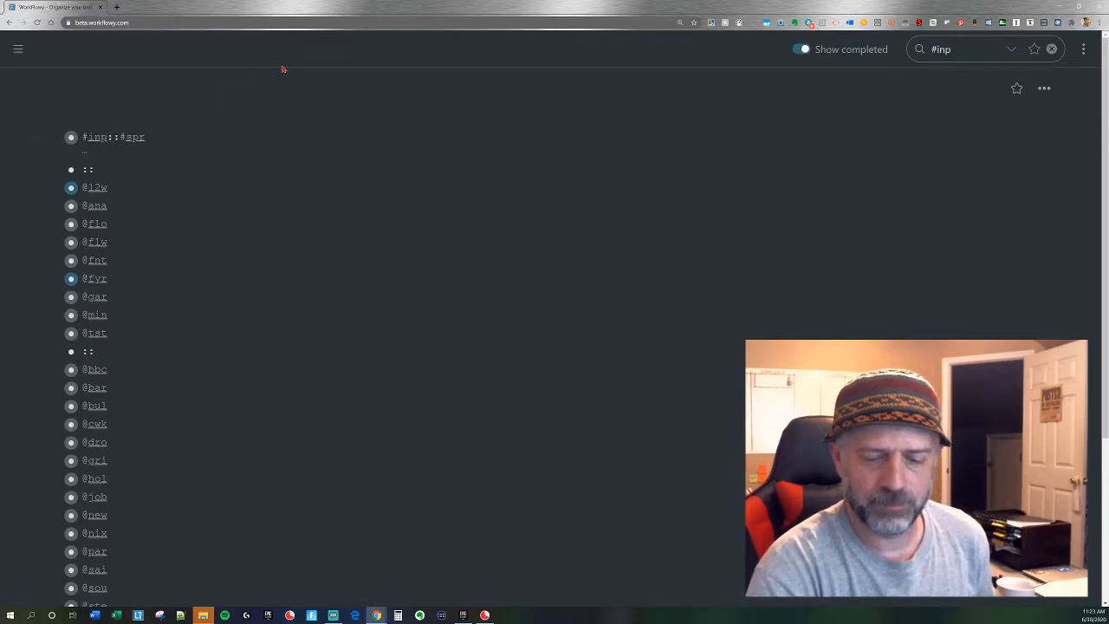
key(Return)
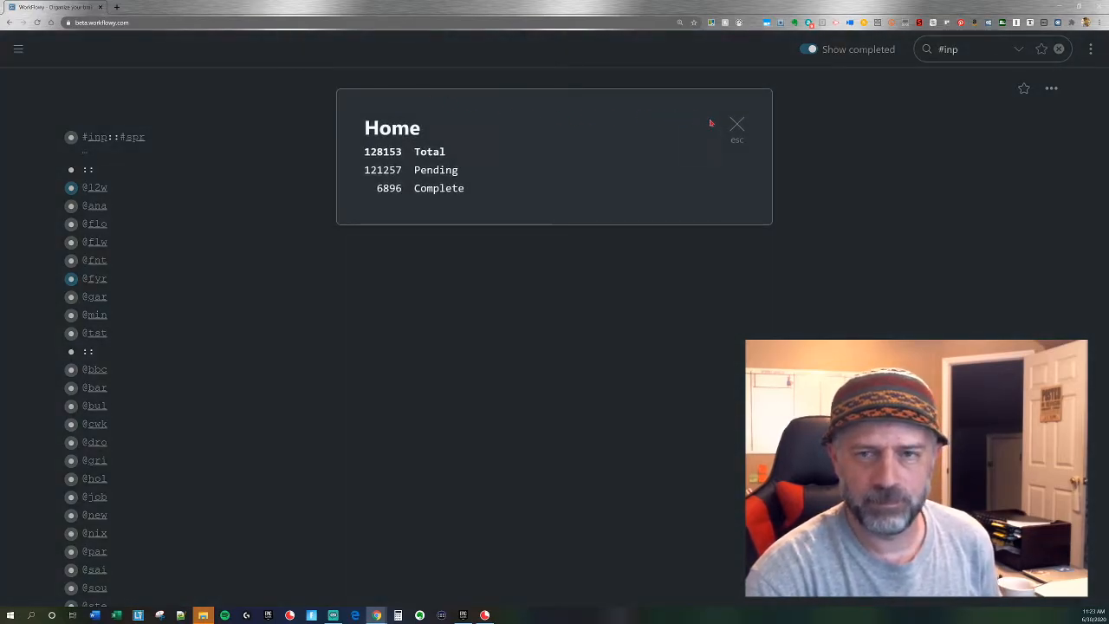
click(732, 125)
key(Escape)
text(#inp)
key(Return)
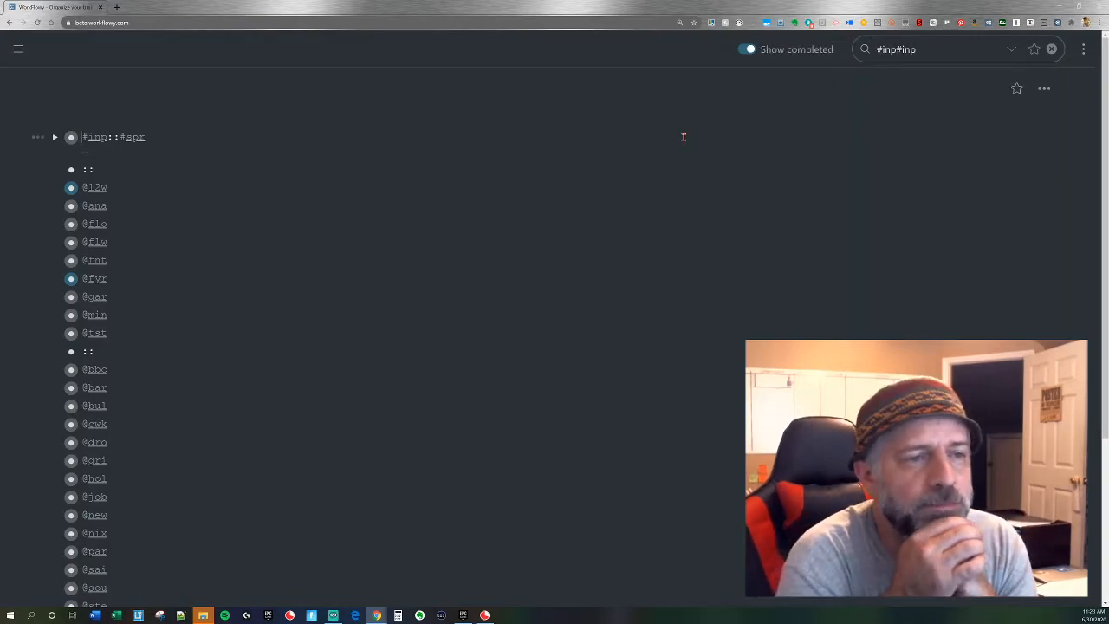
key(Escape)
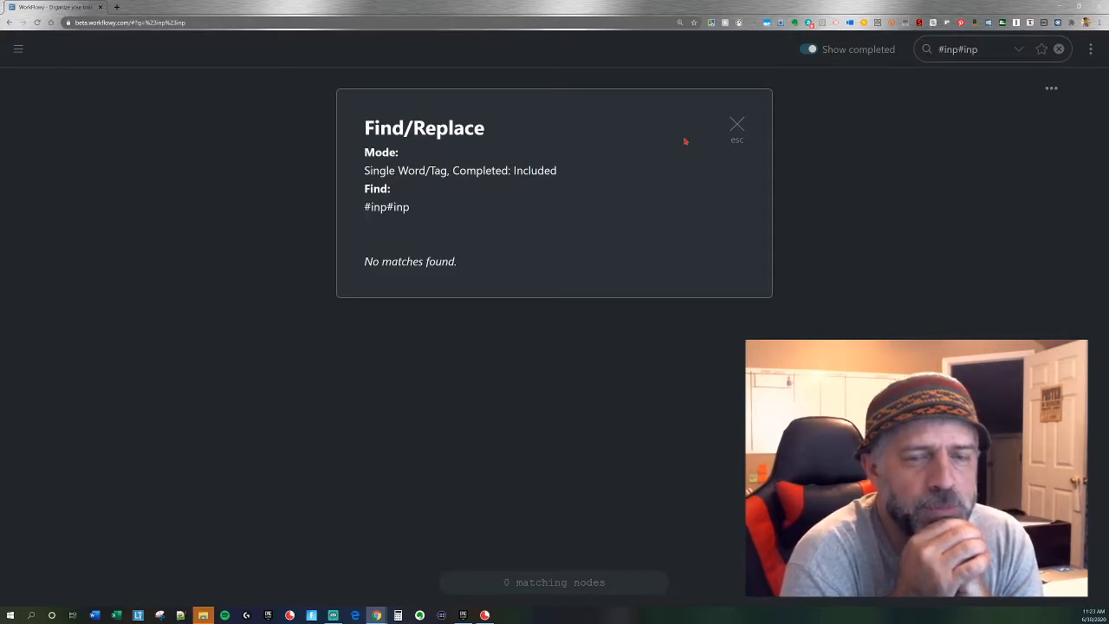
click(737, 125)
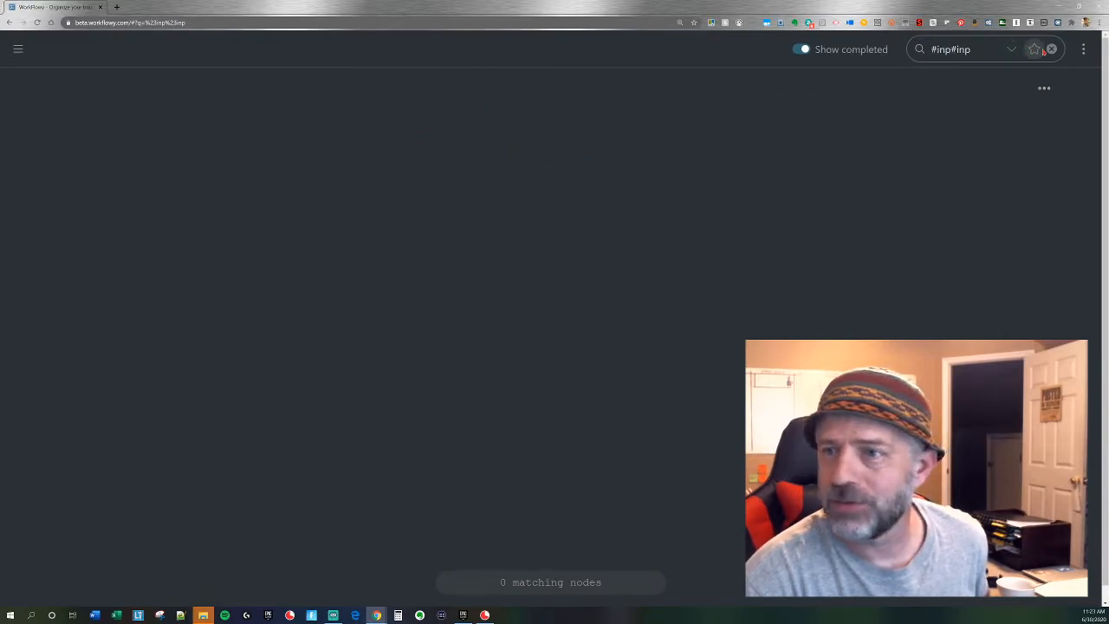
click(1051, 49)
click(1051, 50)
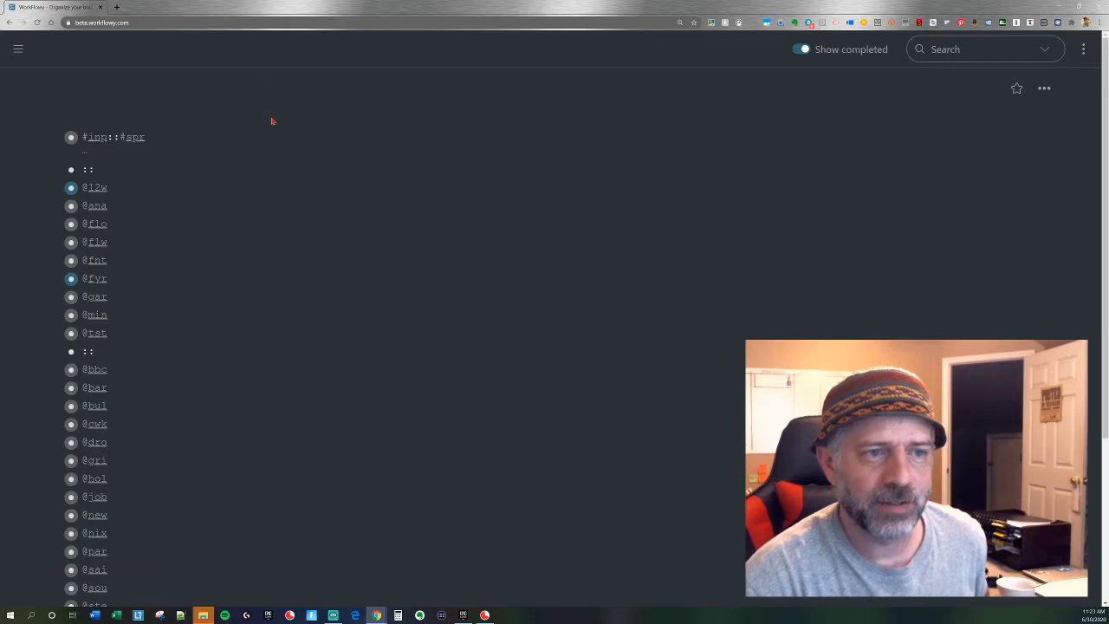
Search for #inp, use Find/Replace to replace the tag with nothing in the matching items, and clear the search.
key(Escape)
text(#inp)
key(Return)
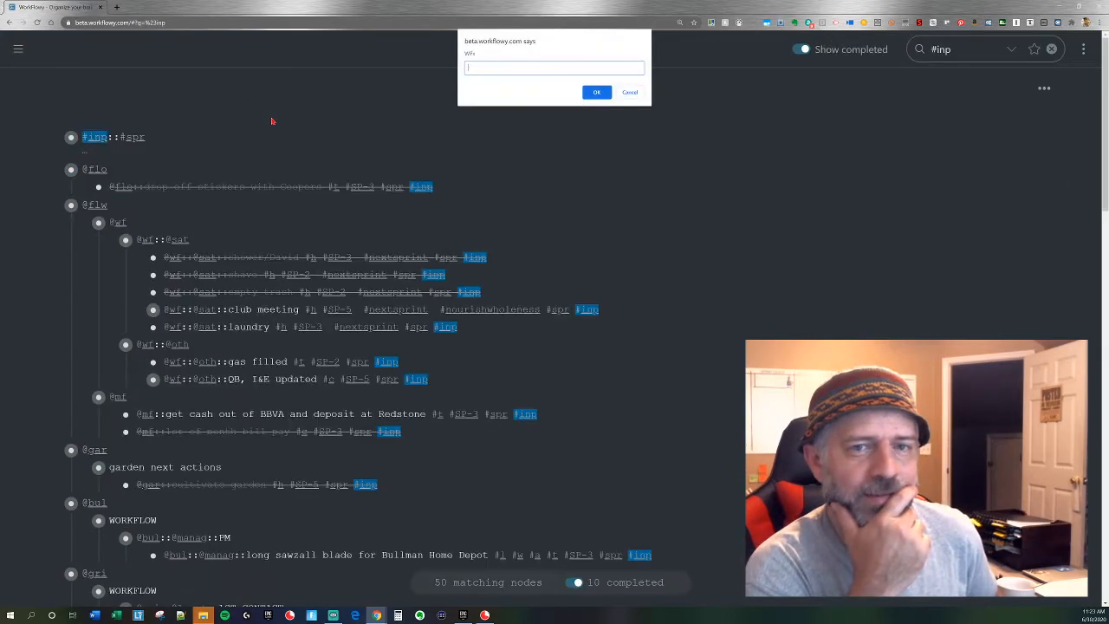
key(Return)
key(BackSpace)
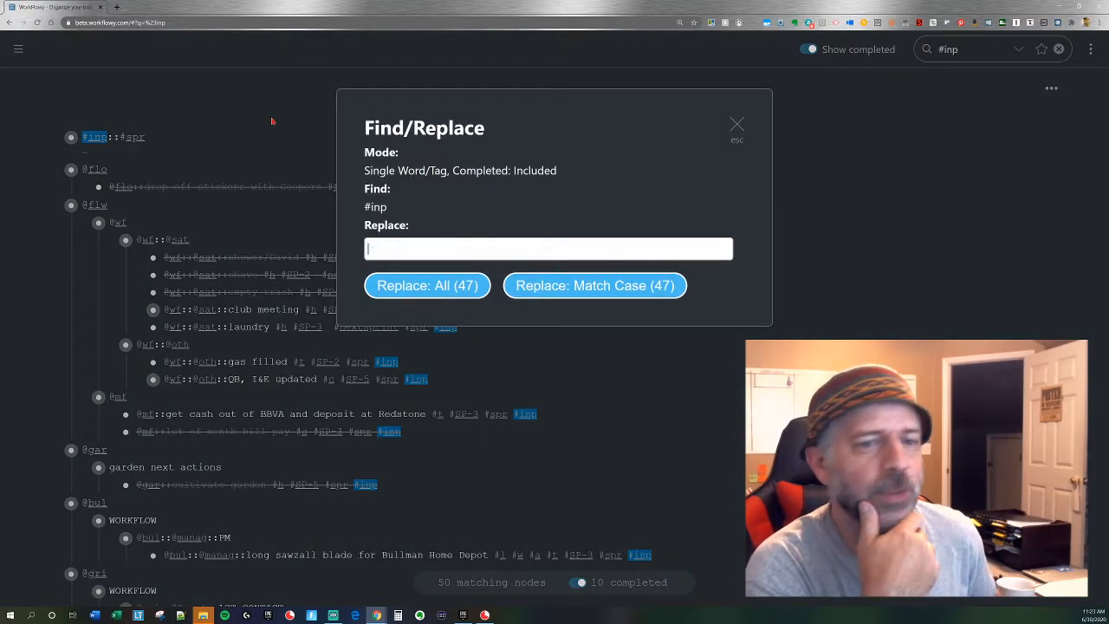
key(Return)
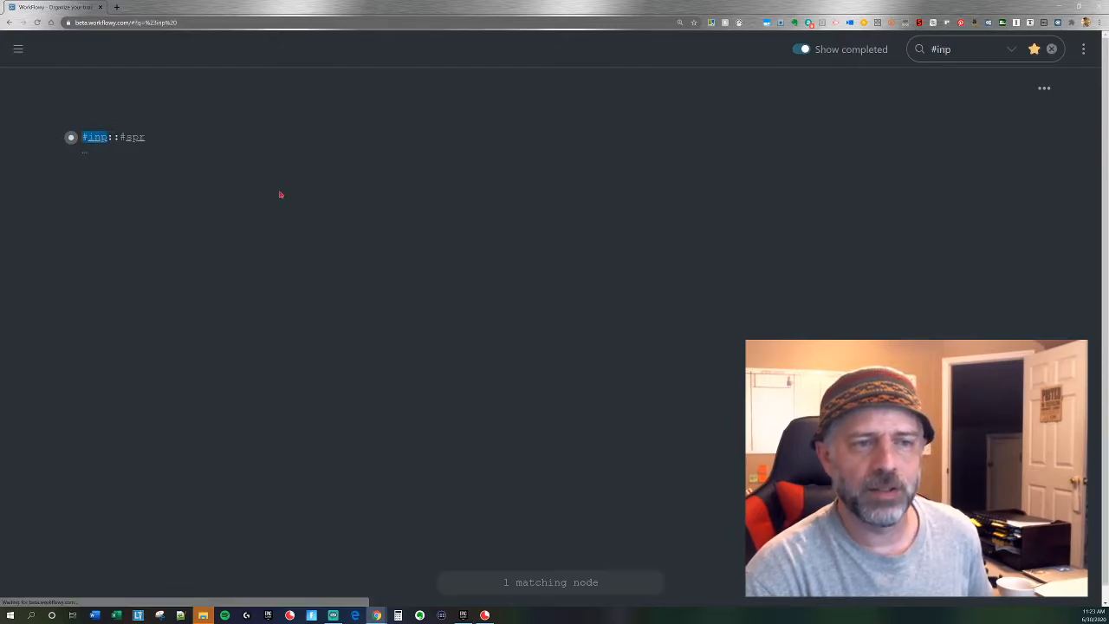
key(Escape)
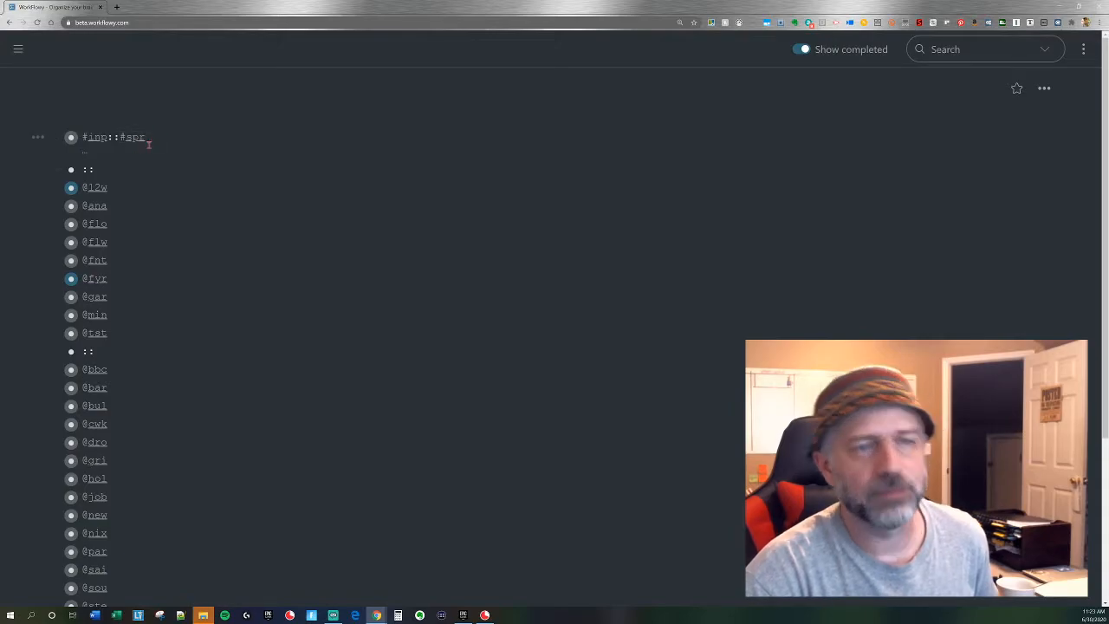
click(143, 139)
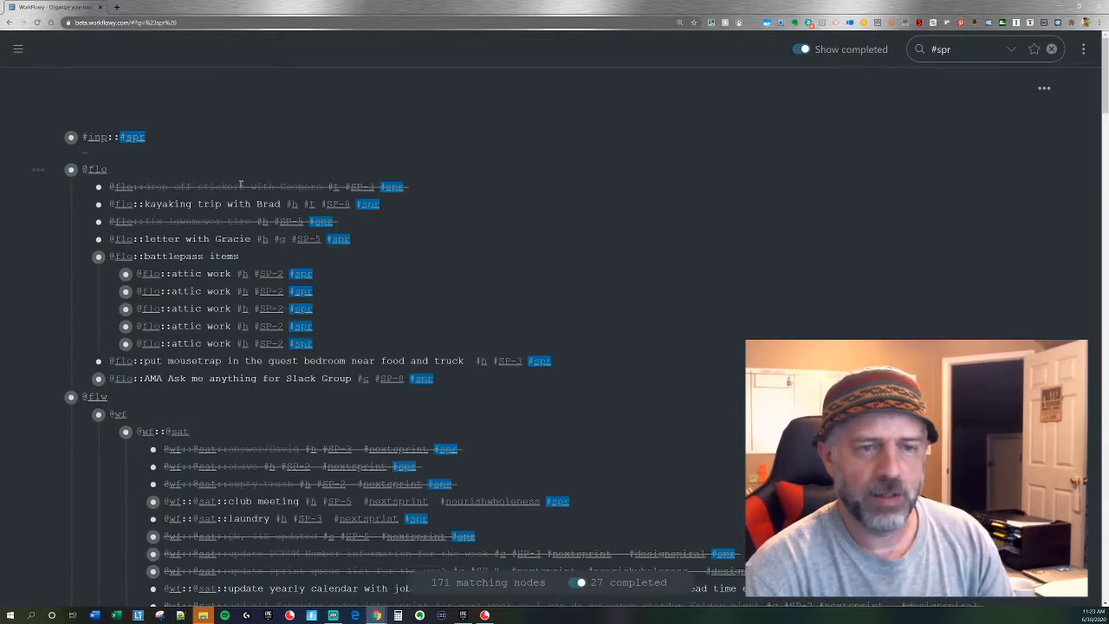
key(ctrl+o)
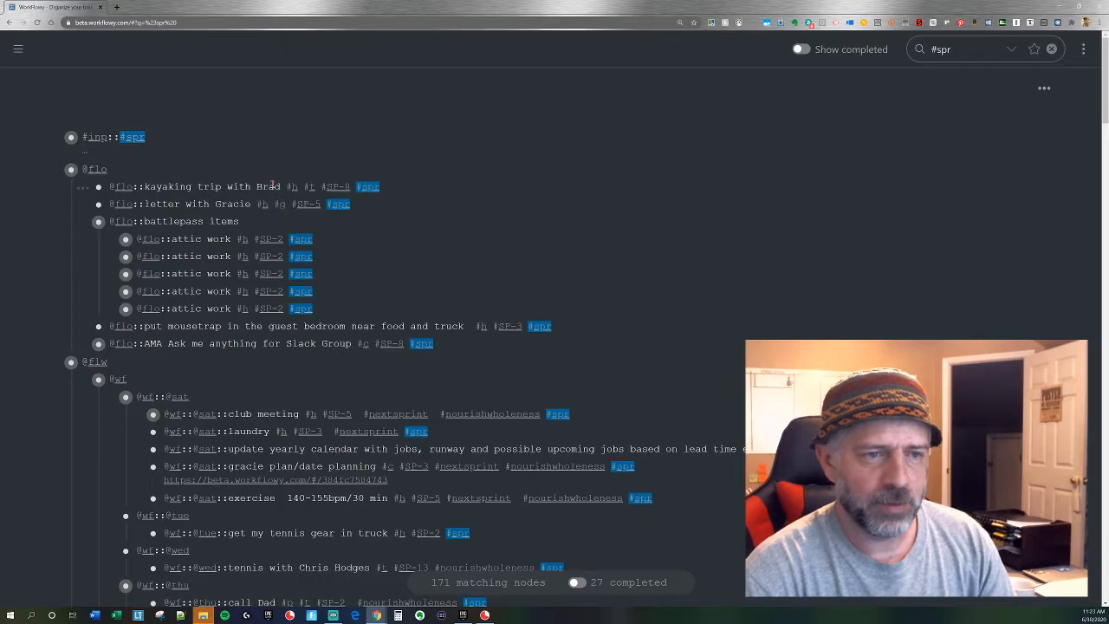
scroll(199, 191, down, 1)
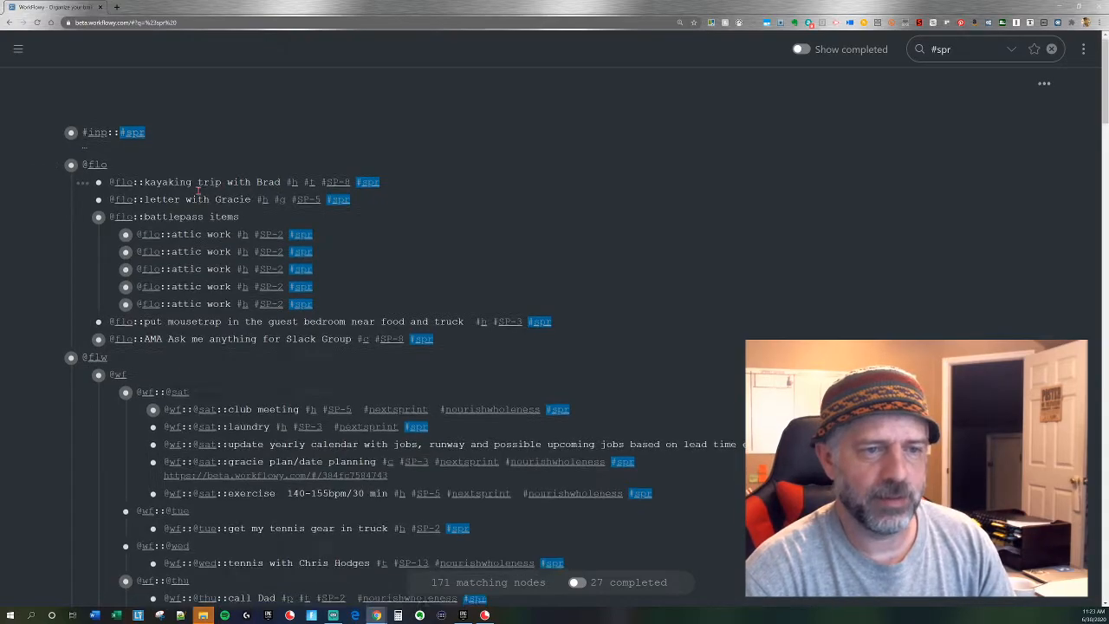
scroll(249, 201, down, 3)
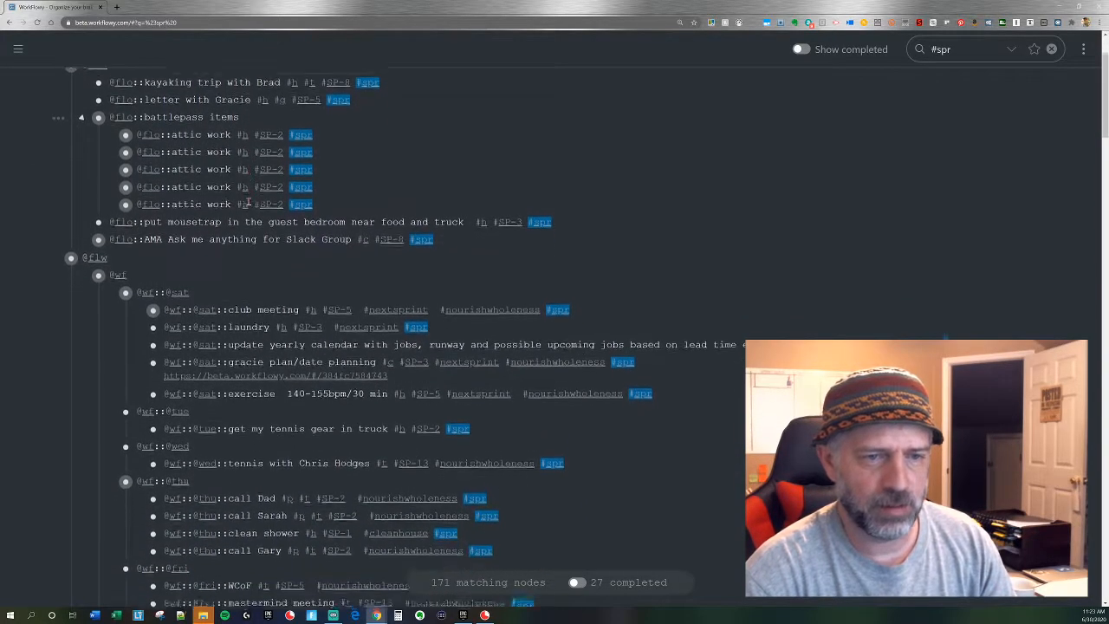
scroll(249, 201, down, 3)
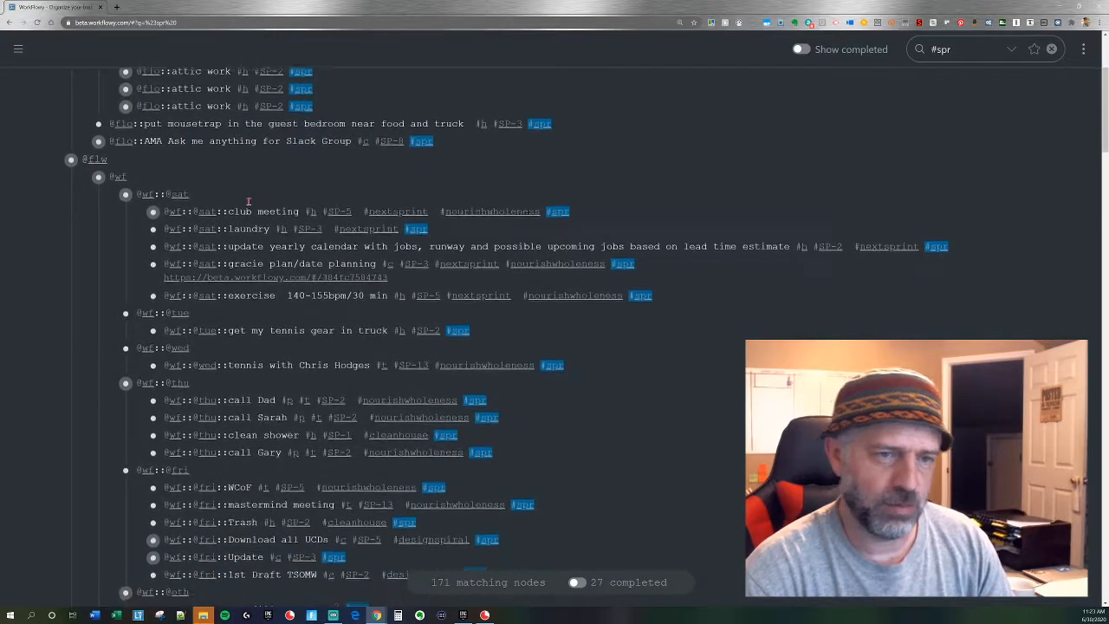
scroll(253, 207, down, 1)
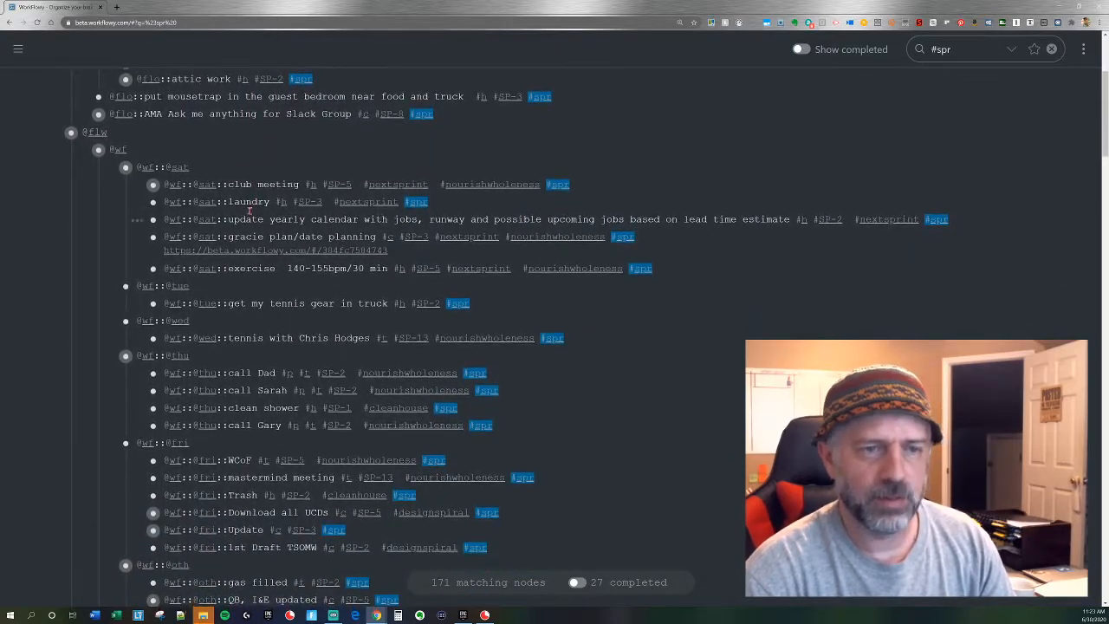
key(Escape)
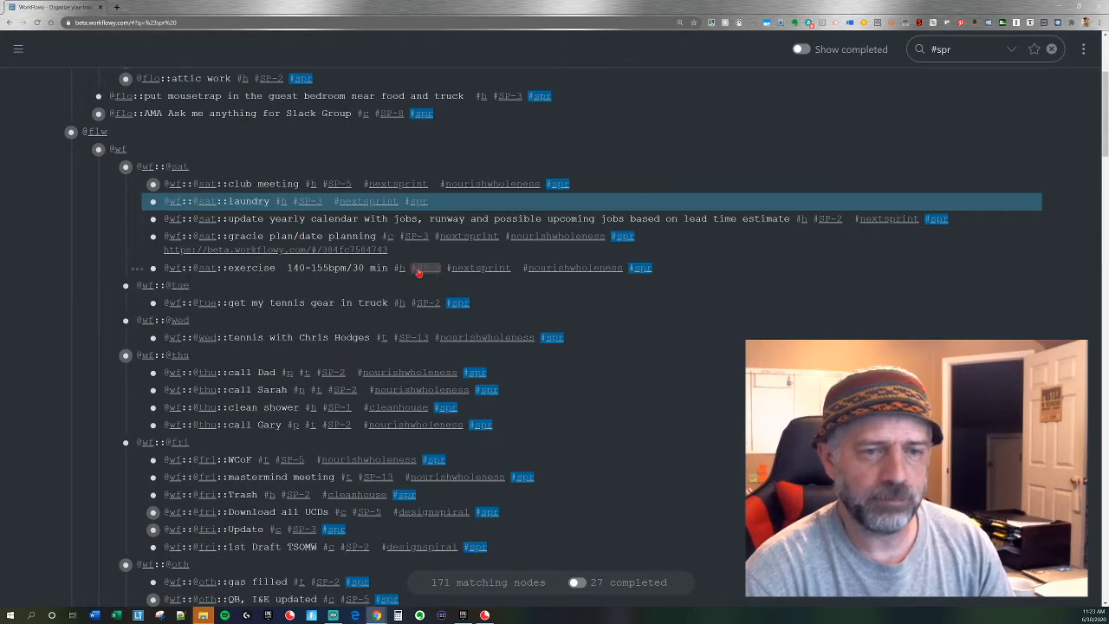
scroll(418, 273, down, 2)
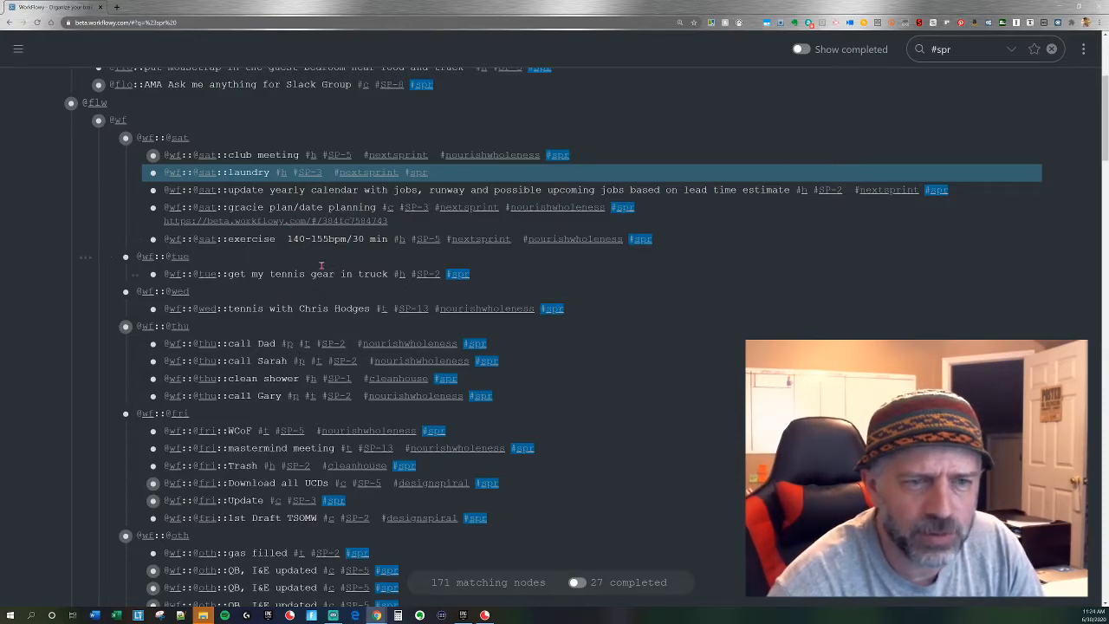
scroll(319, 267, down, 2)
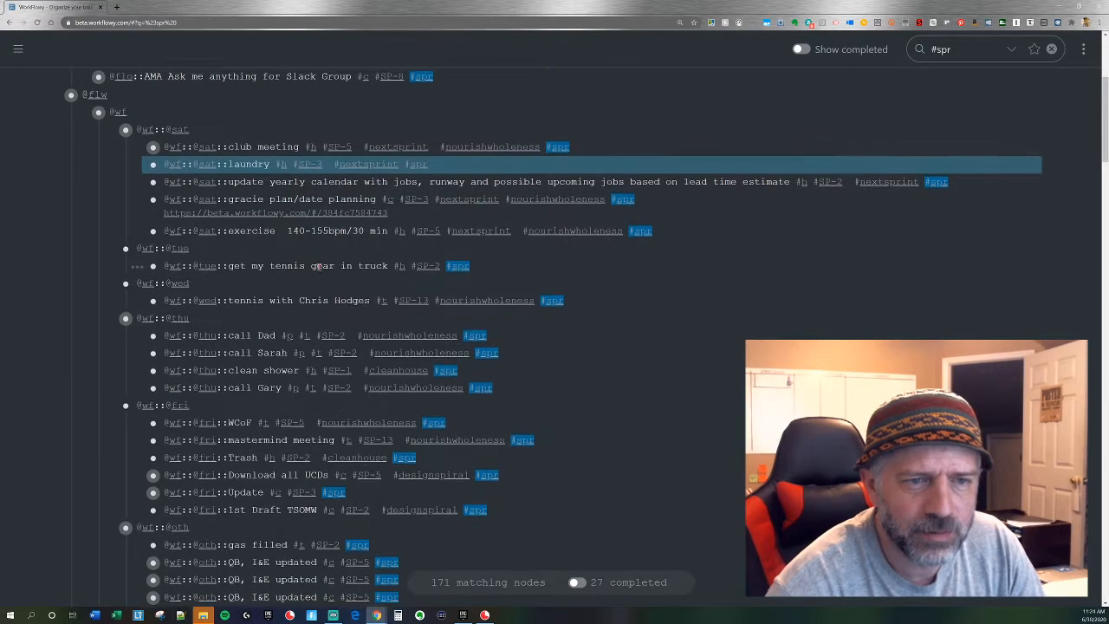
scroll(318, 267, down, 2)
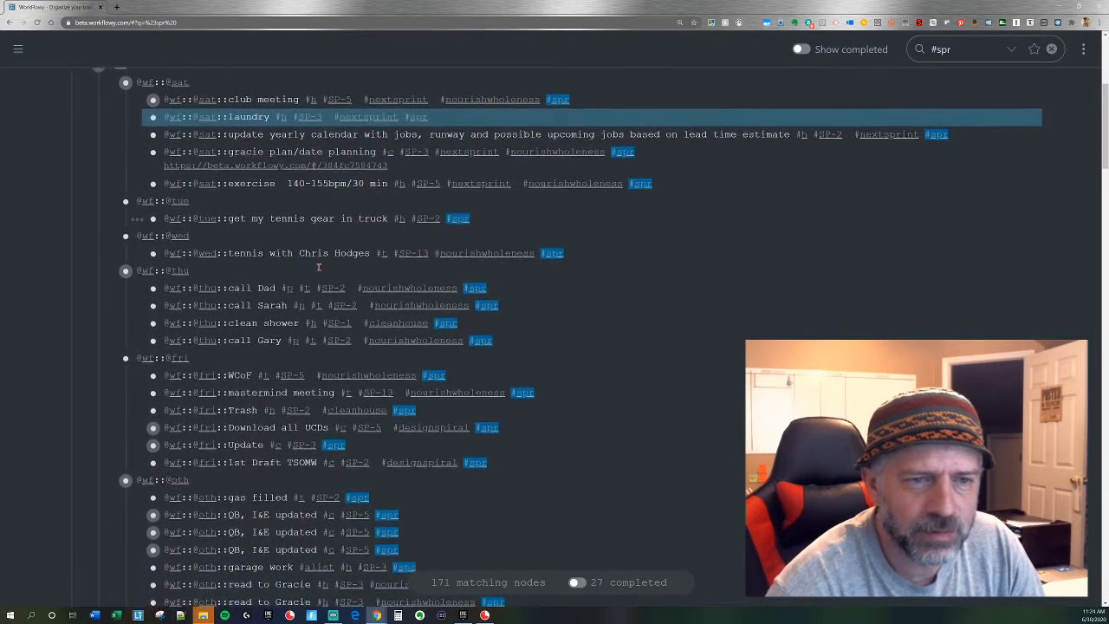
ctrl+click(346, 191)
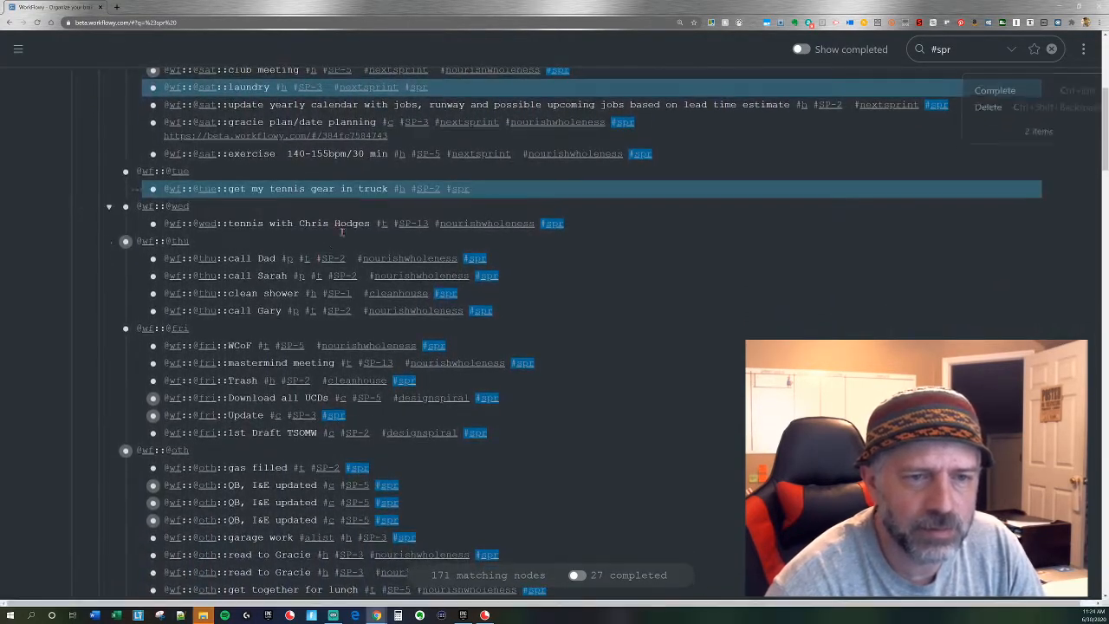
scroll(283, 295, down, 1)
scroll(286, 294, down, 1)
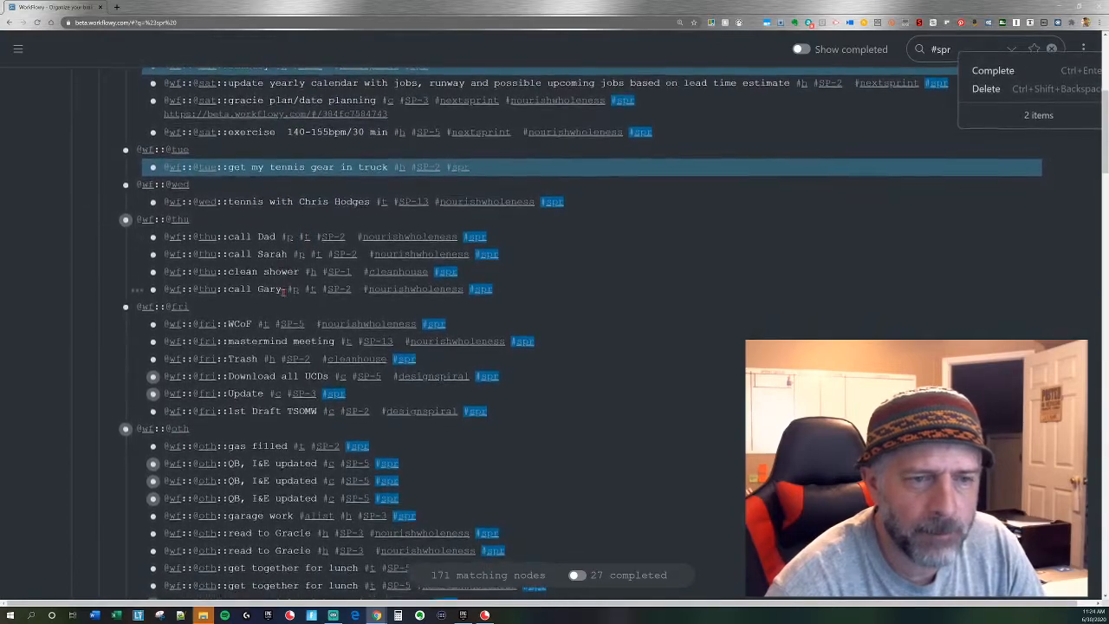
scroll(293, 291, down, 5)
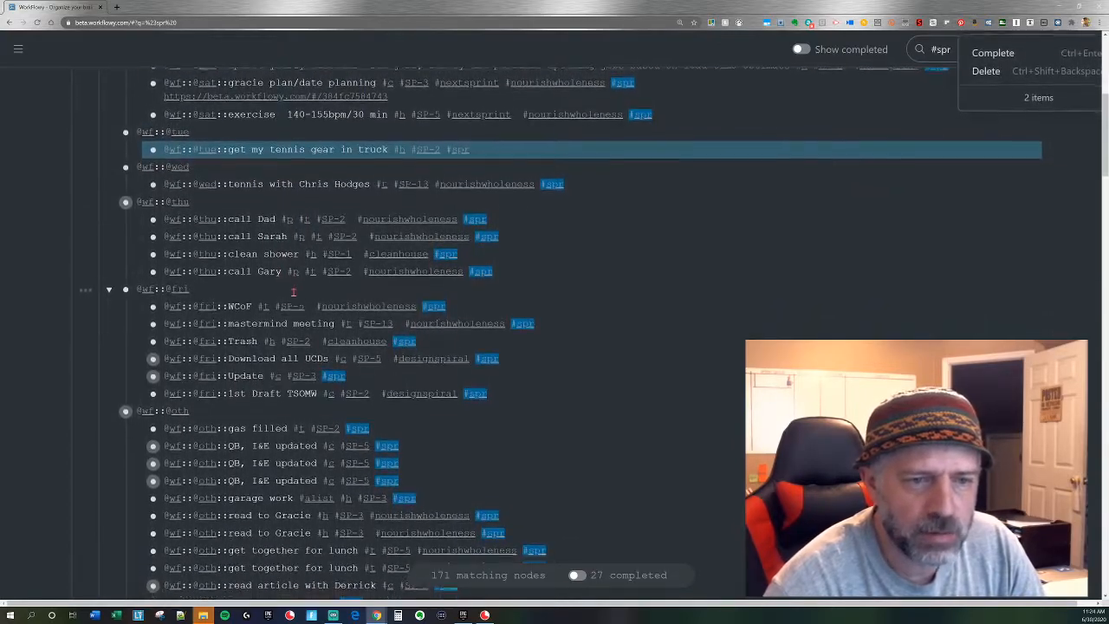
scroll(293, 297, down, 6)
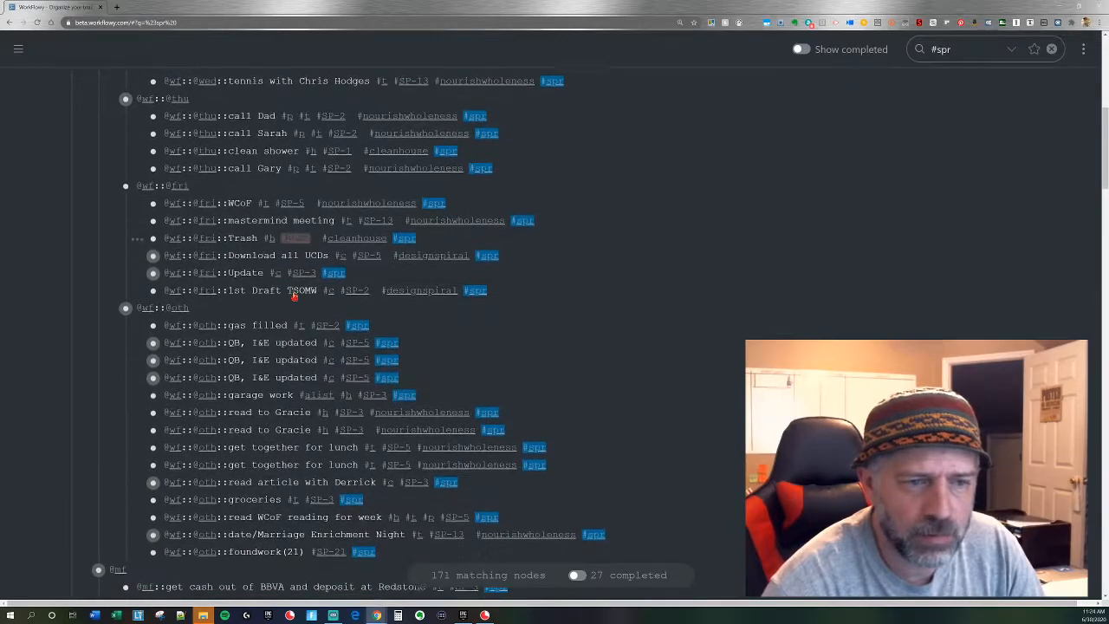
scroll(285, 297, down, 1)
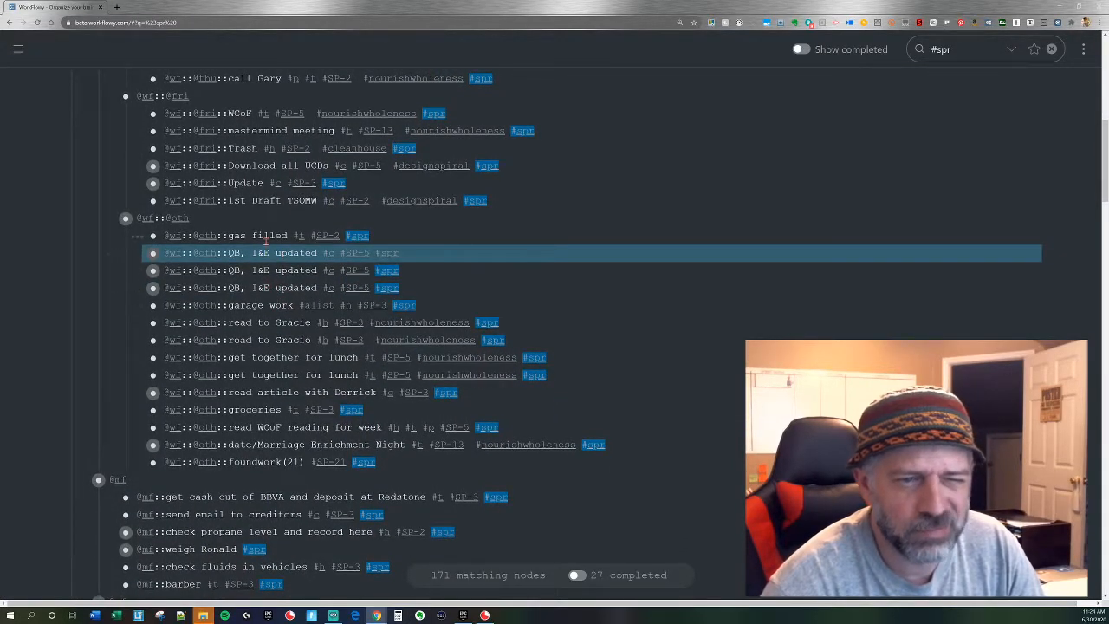
drag(266, 243, 279, 251)
scroll(262, 333, down, 3)
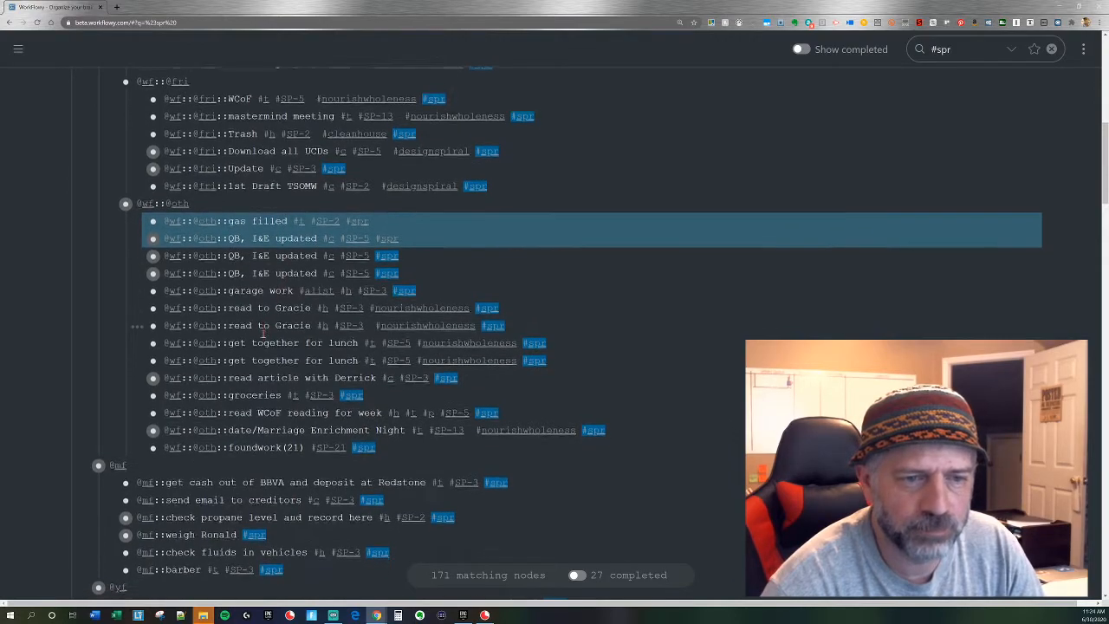
scroll(262, 334, down, 2)
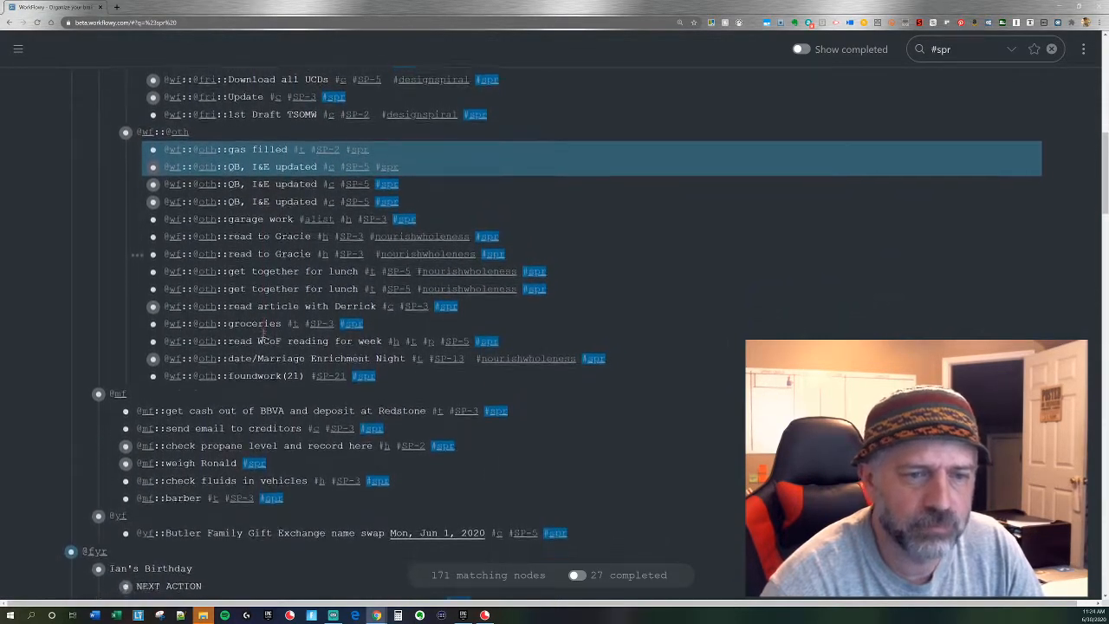
scroll(262, 333, down, 3)
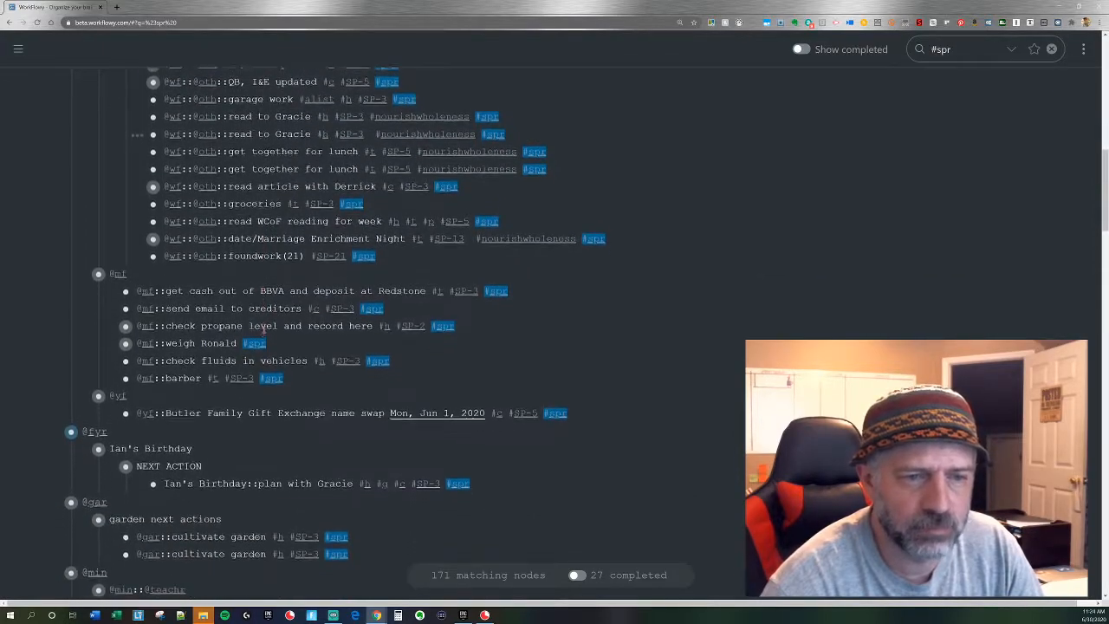
alt+click(260, 281)
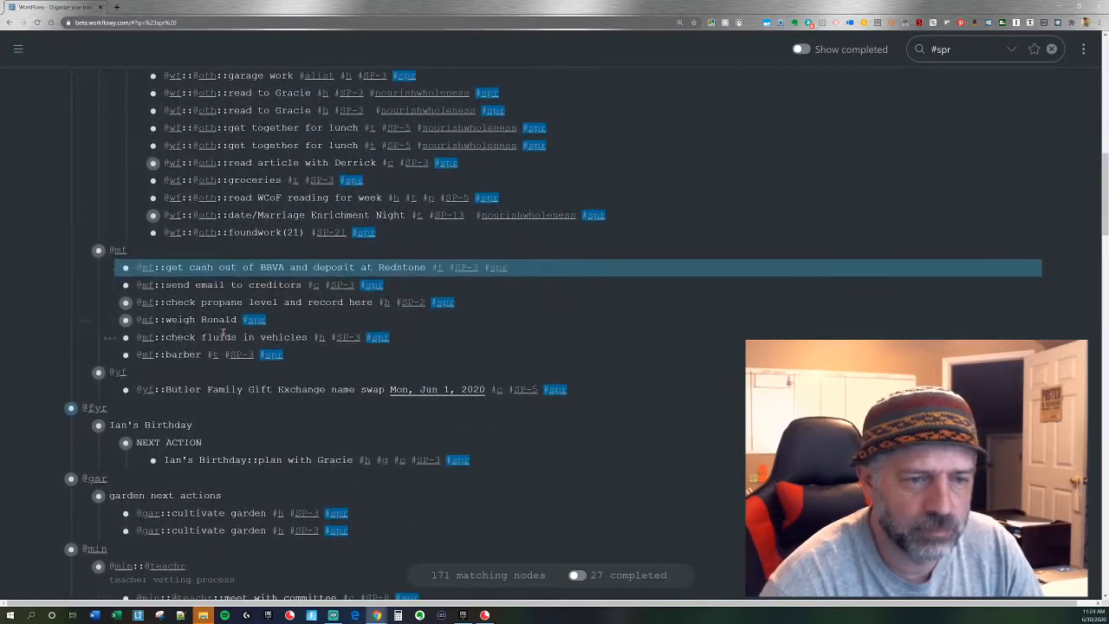
scroll(218, 320, down, 2)
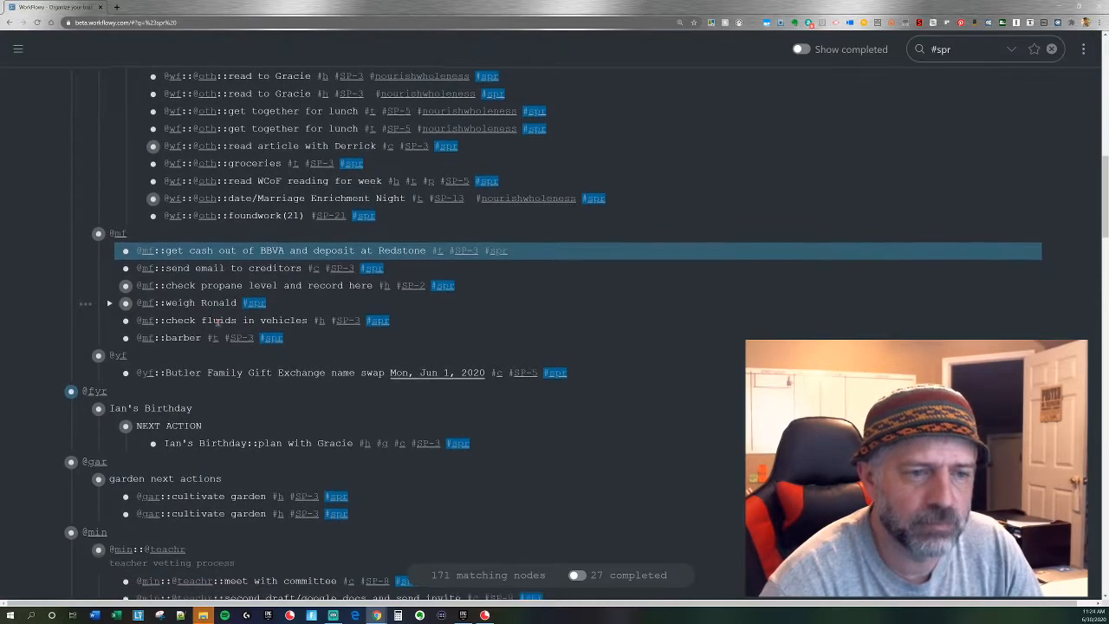
scroll(217, 321, down, 2)
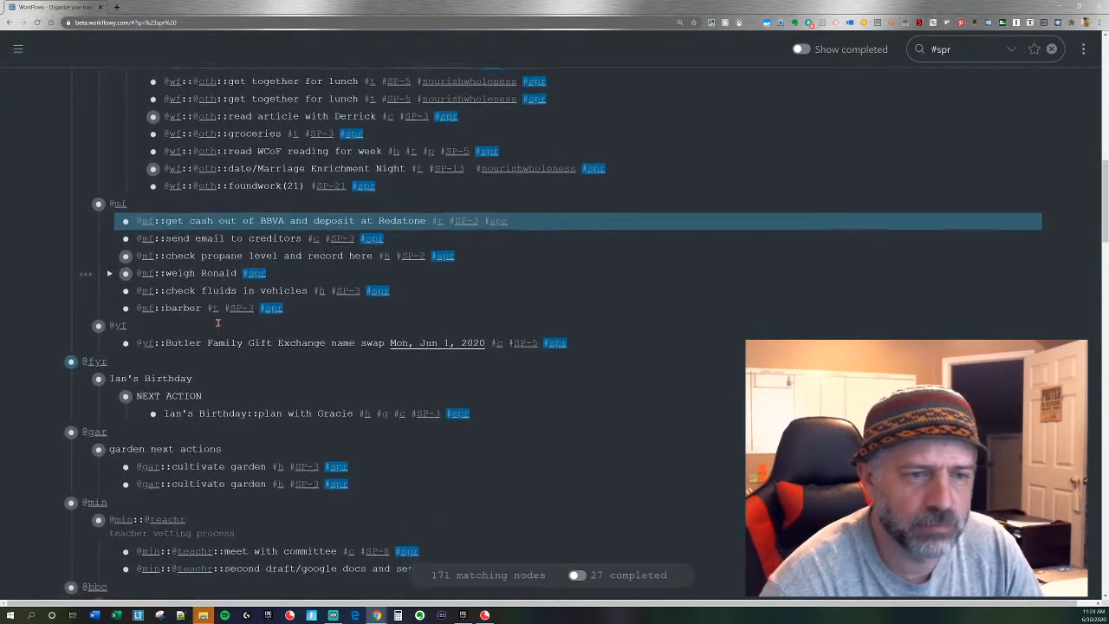
scroll(218, 323, down, 3)
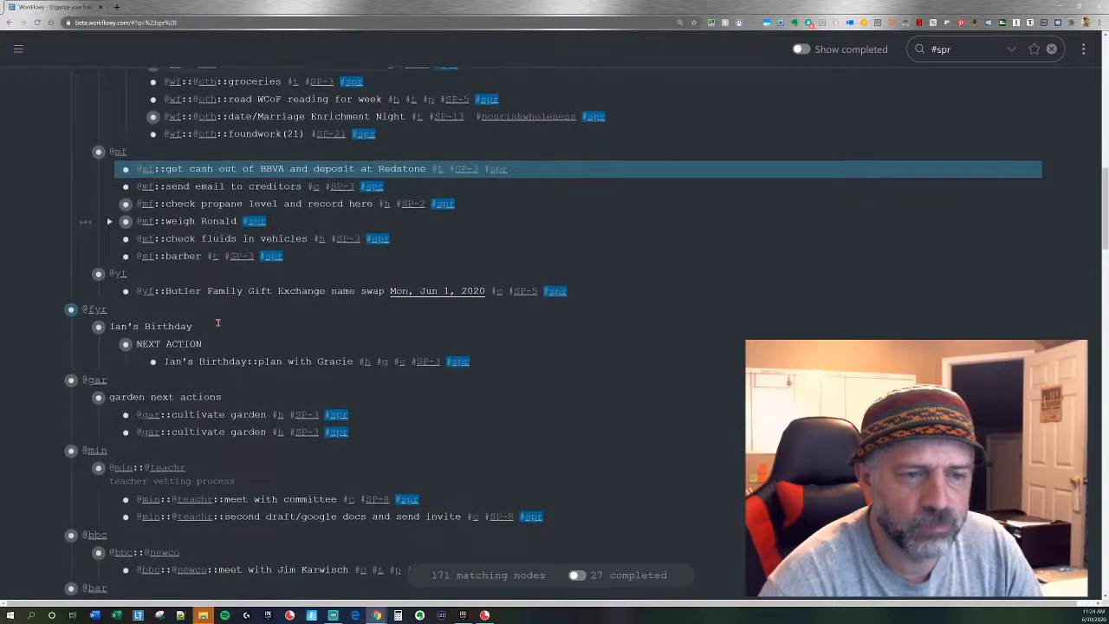
scroll(217, 322, down, 1)
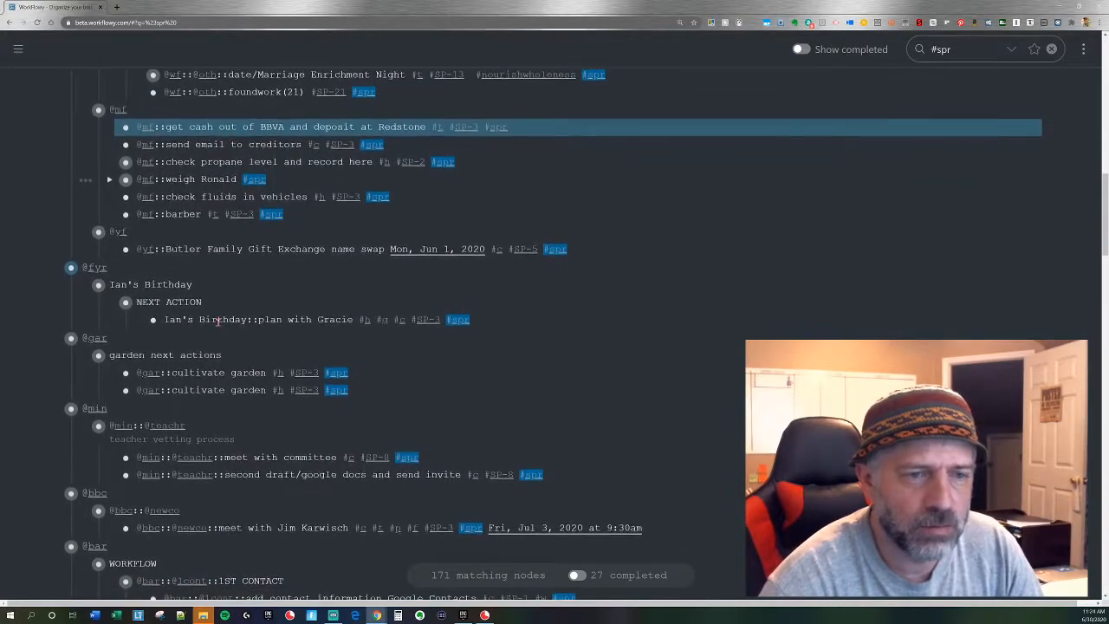
scroll(218, 322, down, 1)
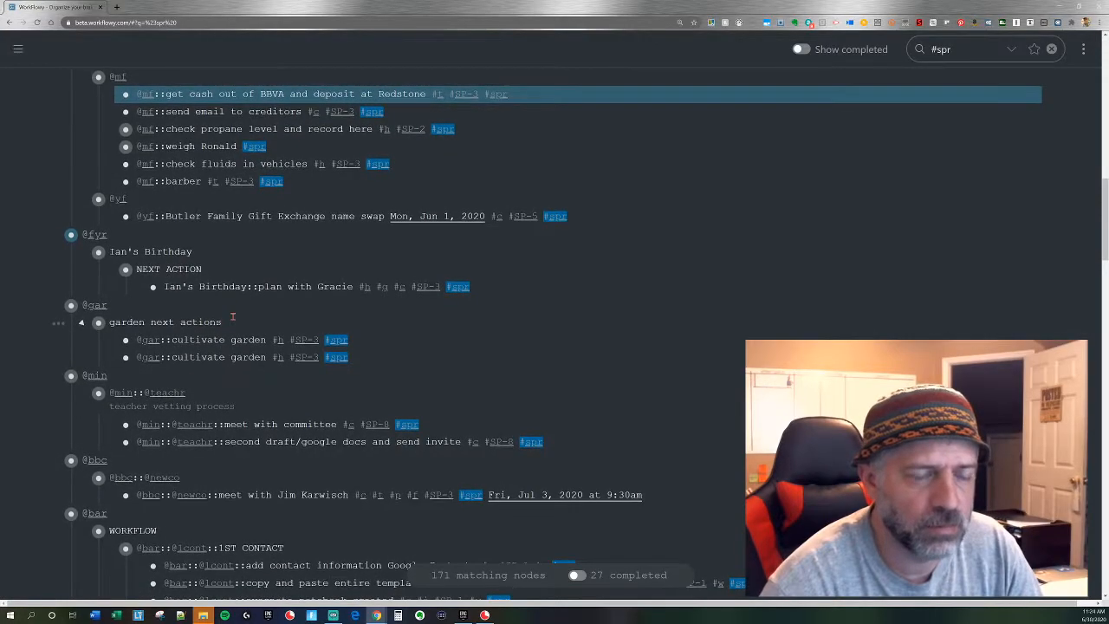
scroll(232, 317, down, 1)
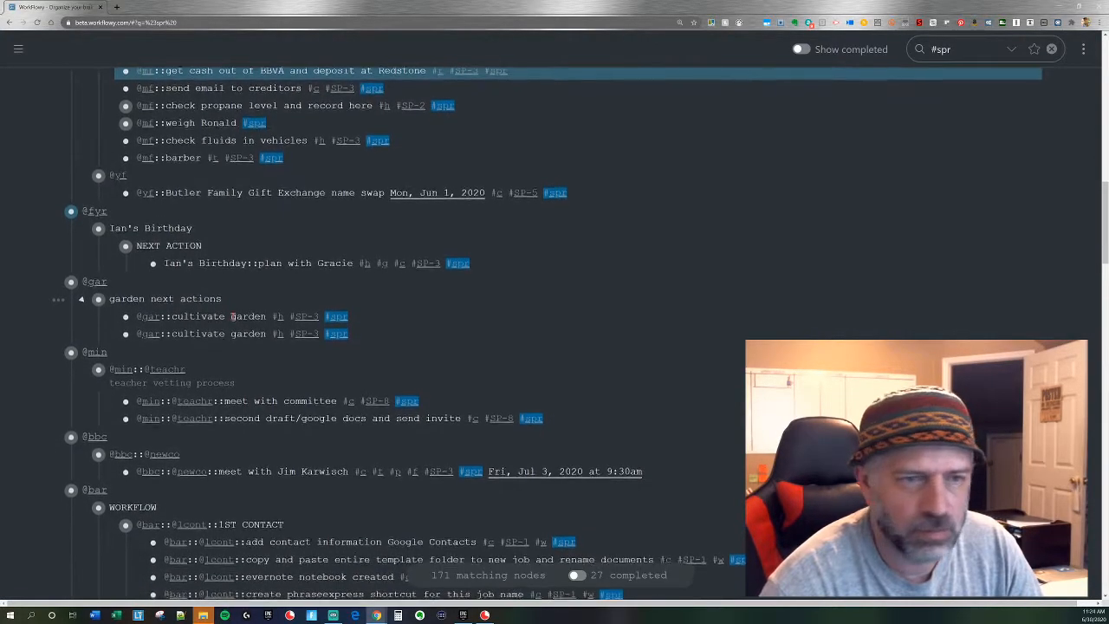
scroll(266, 312, down, 1)
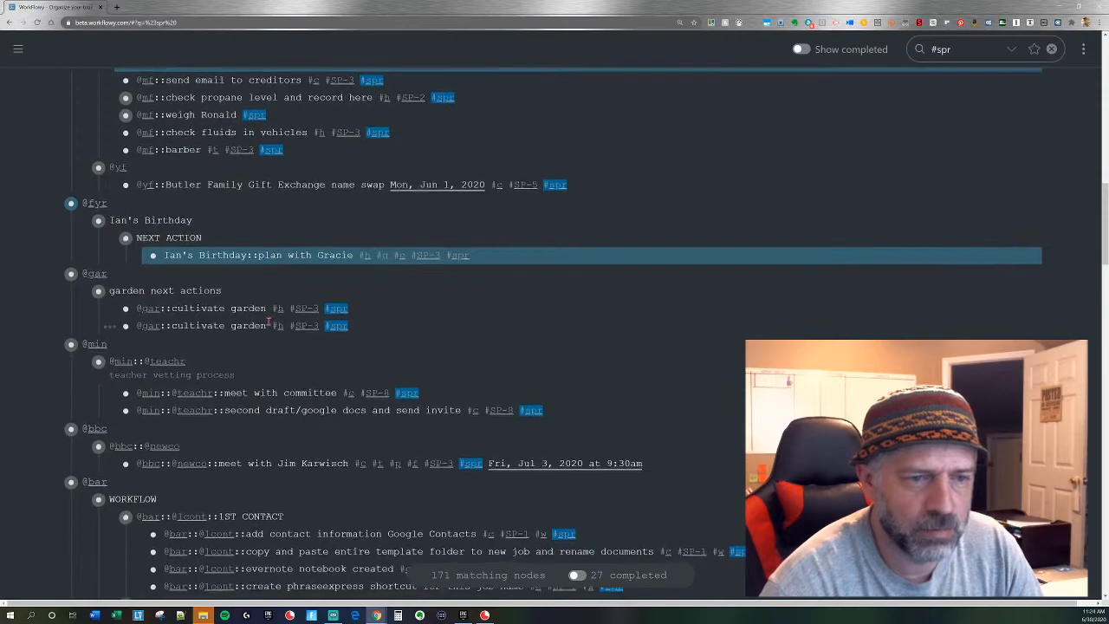
scroll(269, 319, down, 2)
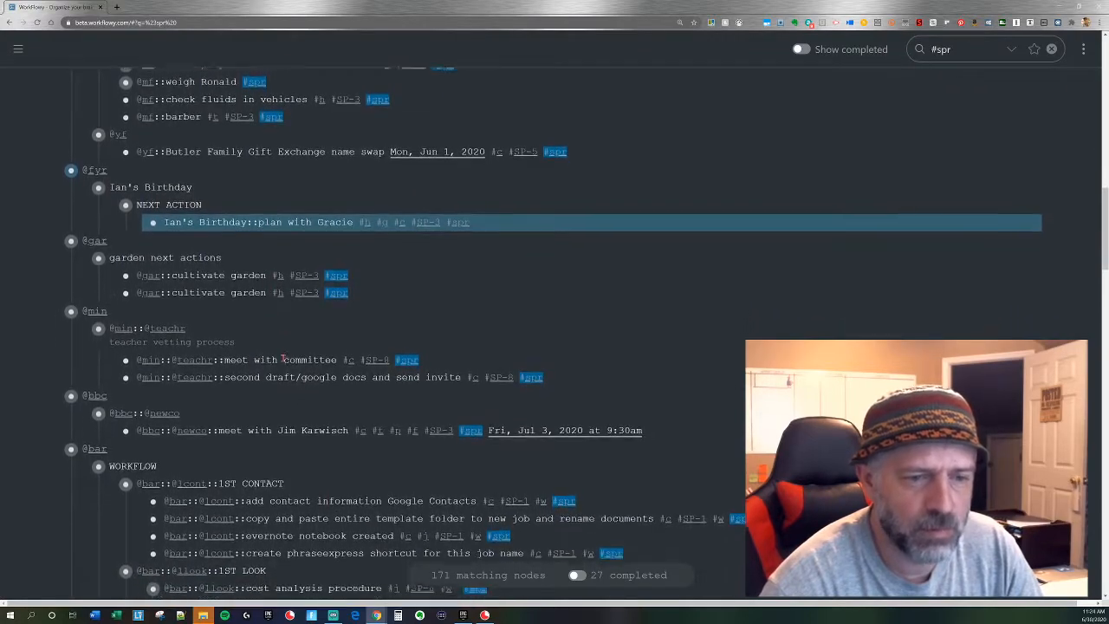
scroll(269, 362, down, 4)
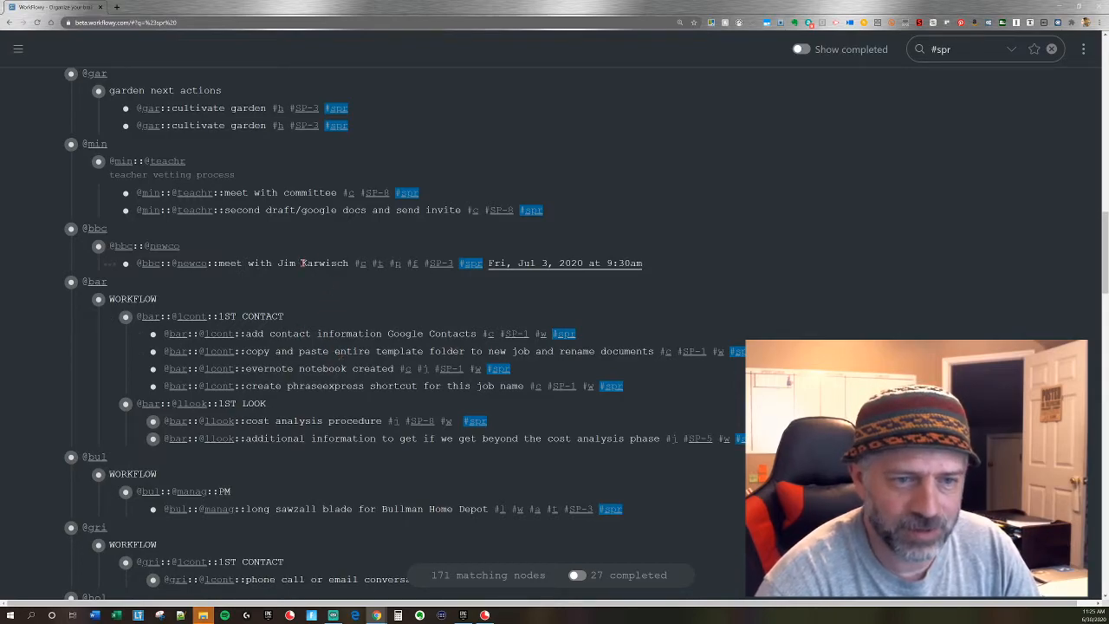
scroll(320, 346, down, 1)
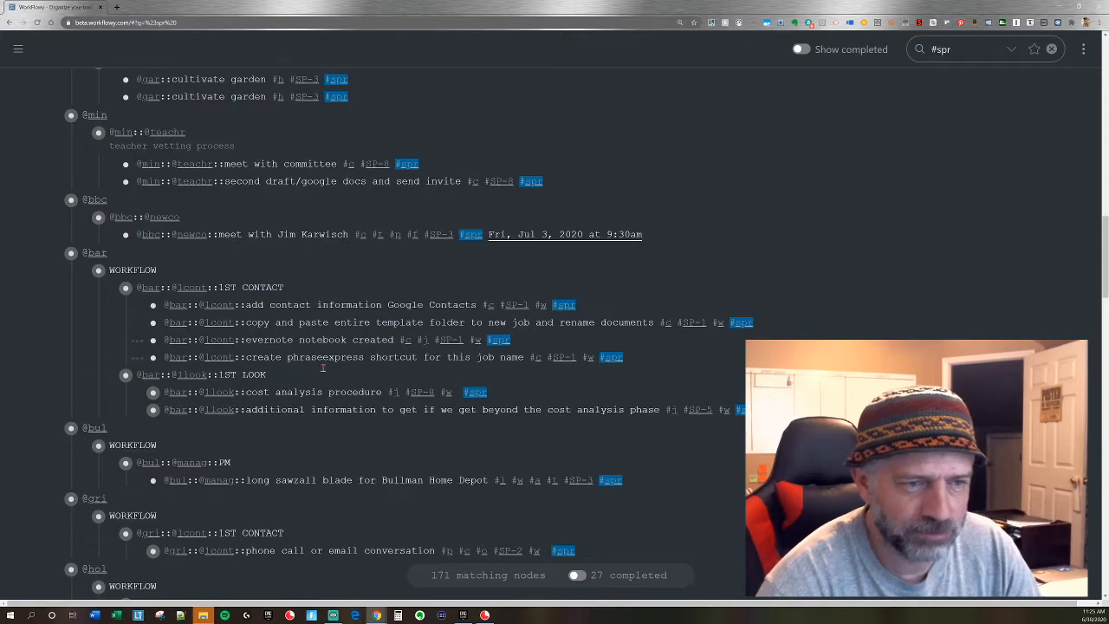
scroll(320, 365, down, 1)
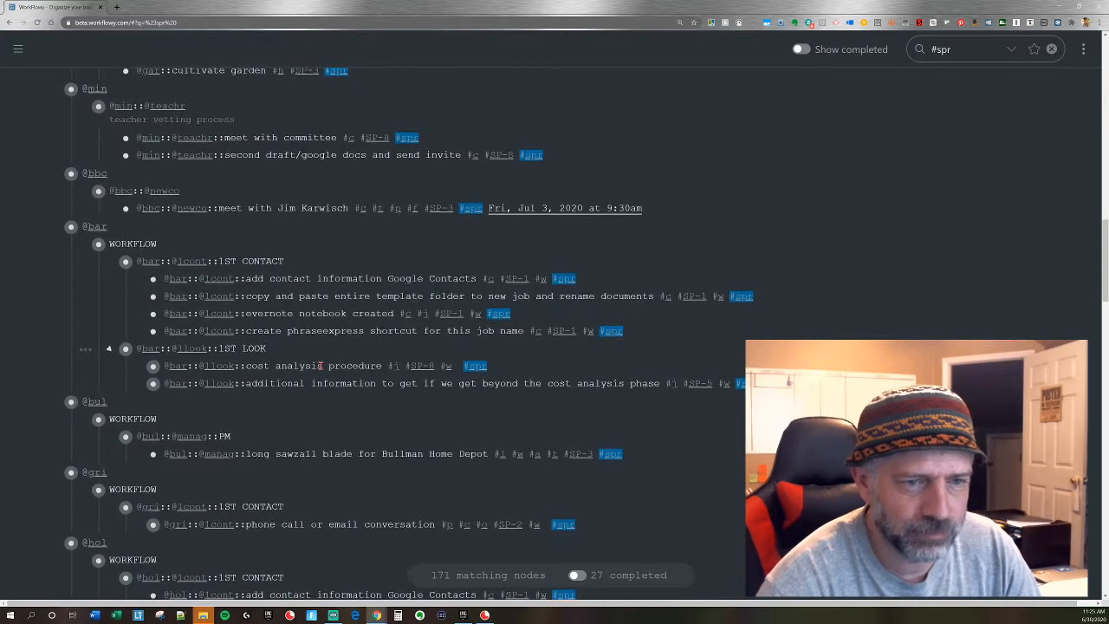
scroll(320, 365, down, 1)
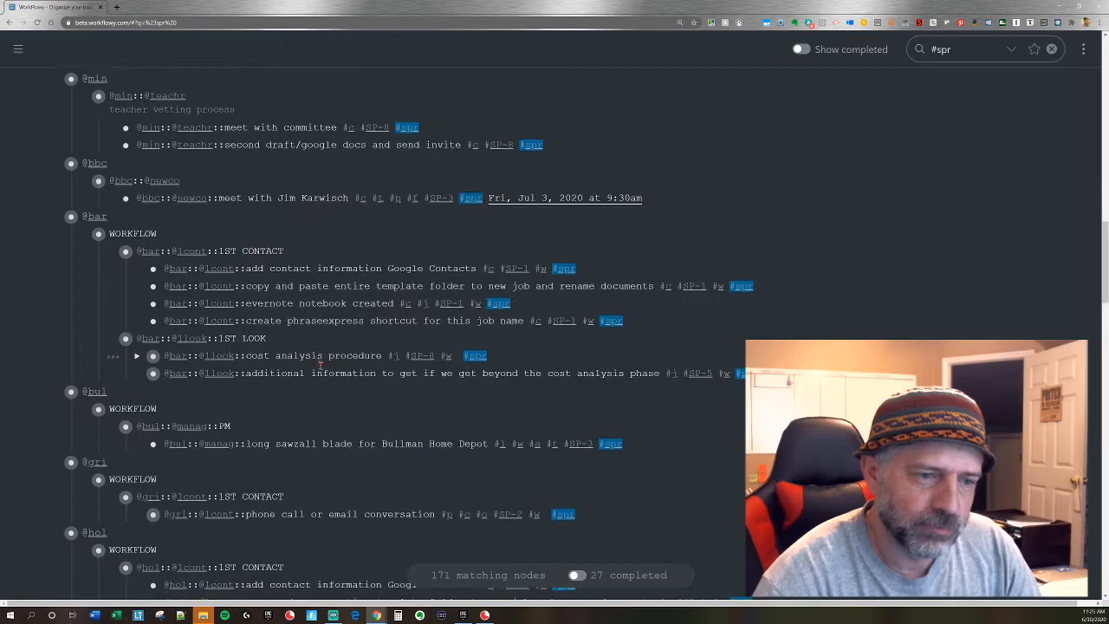
scroll(319, 365, down, 2)
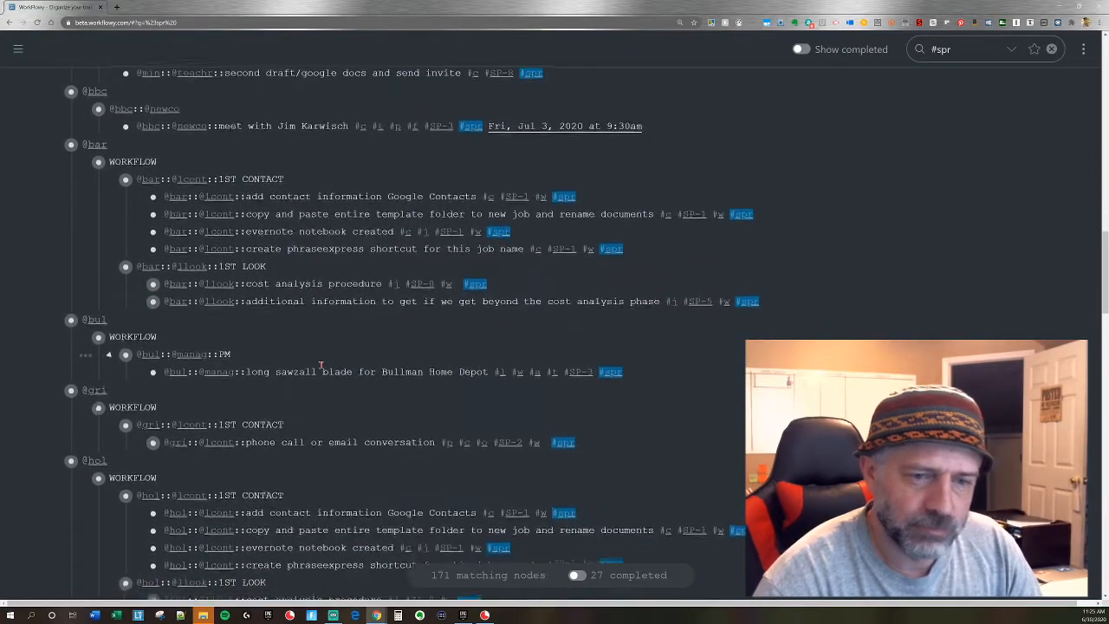
alt+click(336, 356)
scroll(306, 378, down, 2)
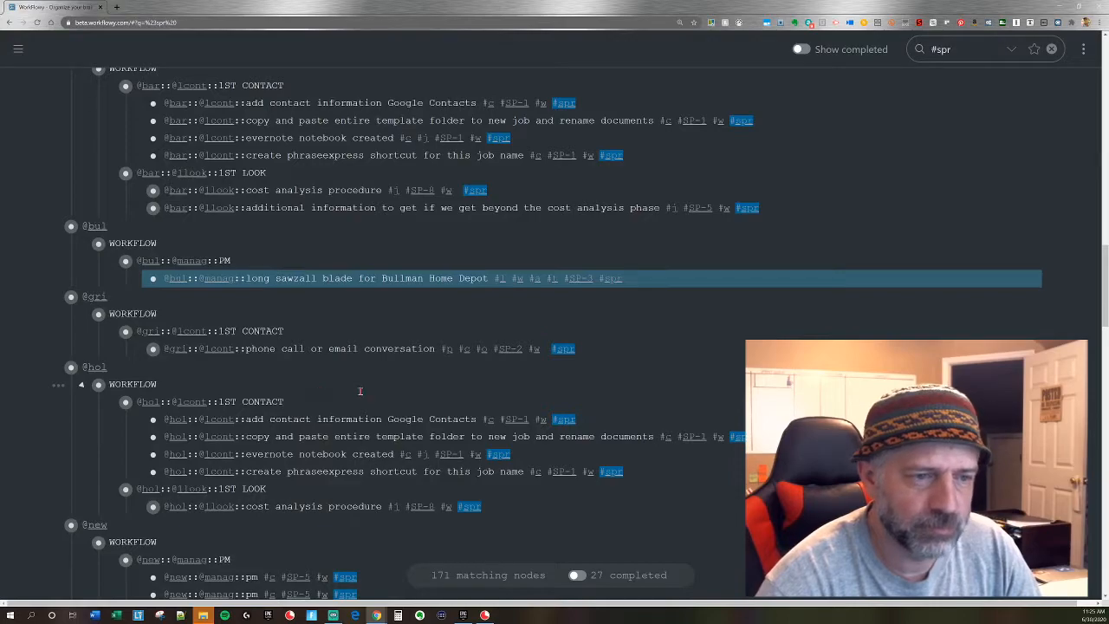
scroll(359, 391, down, 1)
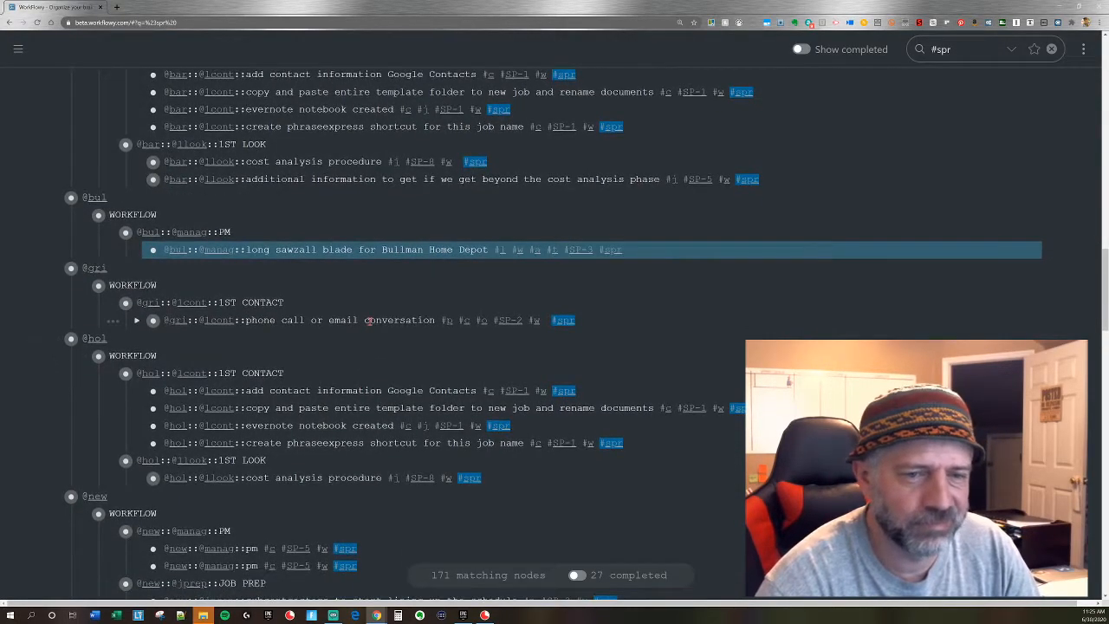
alt+click(369, 321)
scroll(349, 389, down, 4)
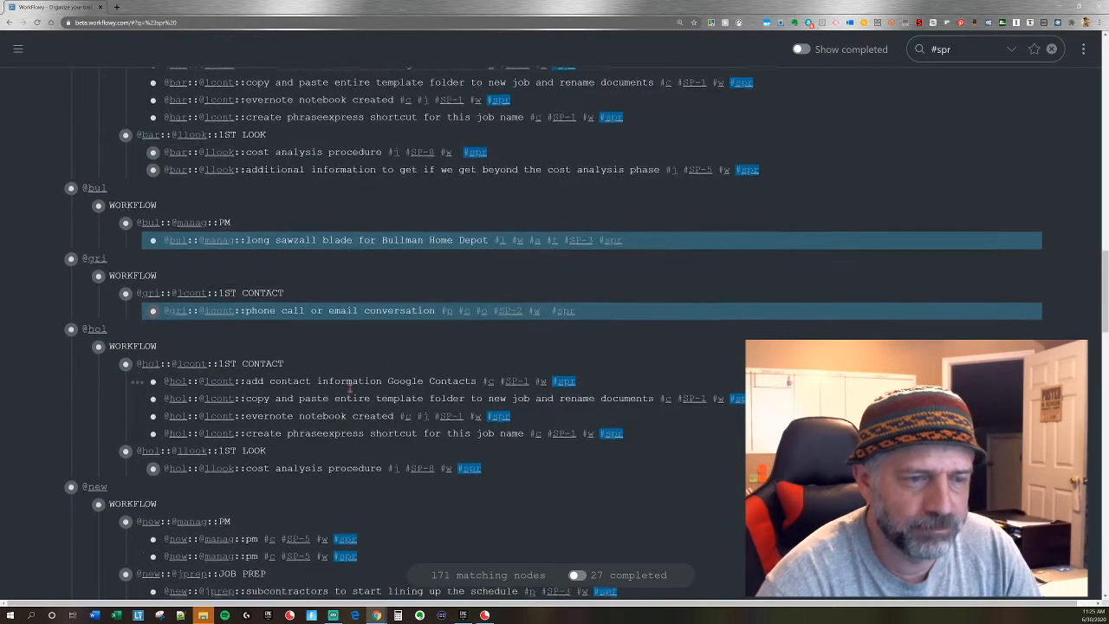
scroll(349, 388, down, 3)
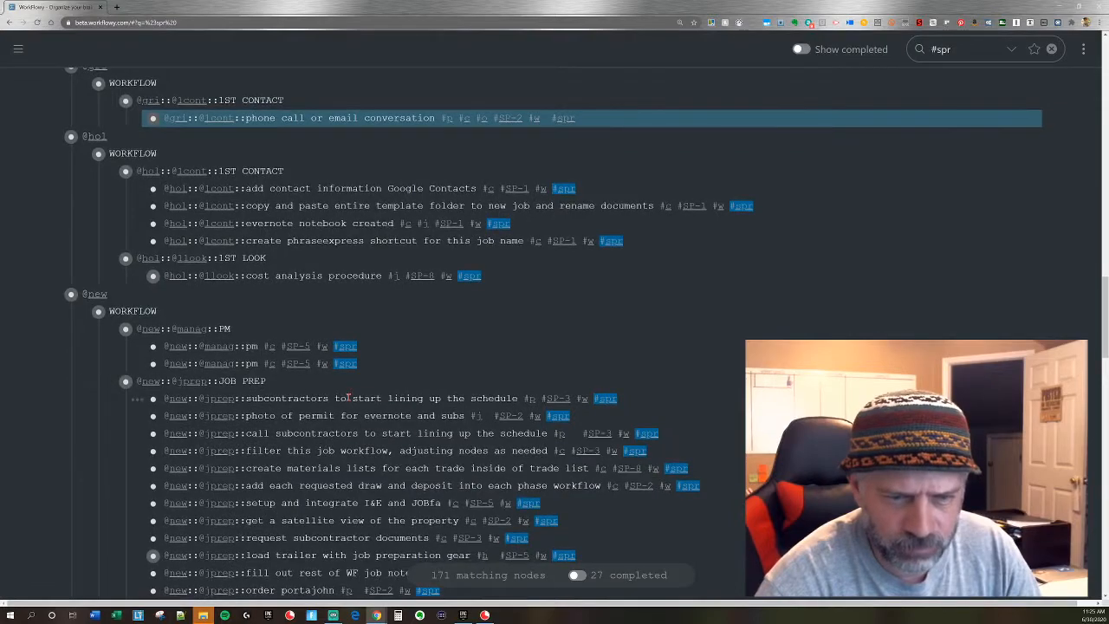
scroll(335, 416, down, 6)
alt+click(334, 416)
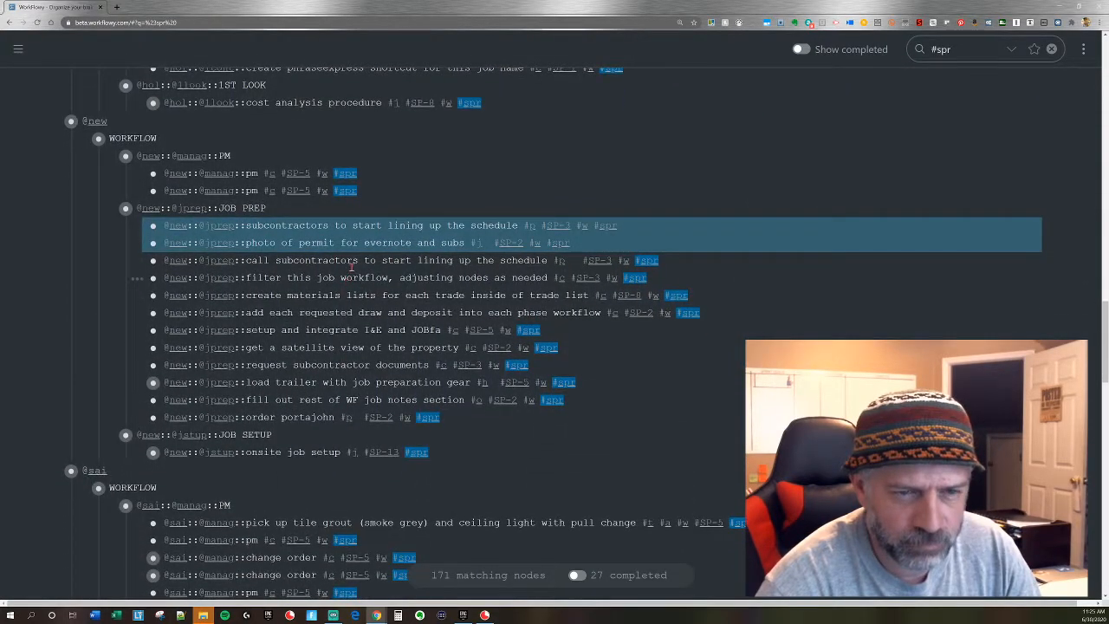
alt+click(352, 263)
alt+click(367, 261)
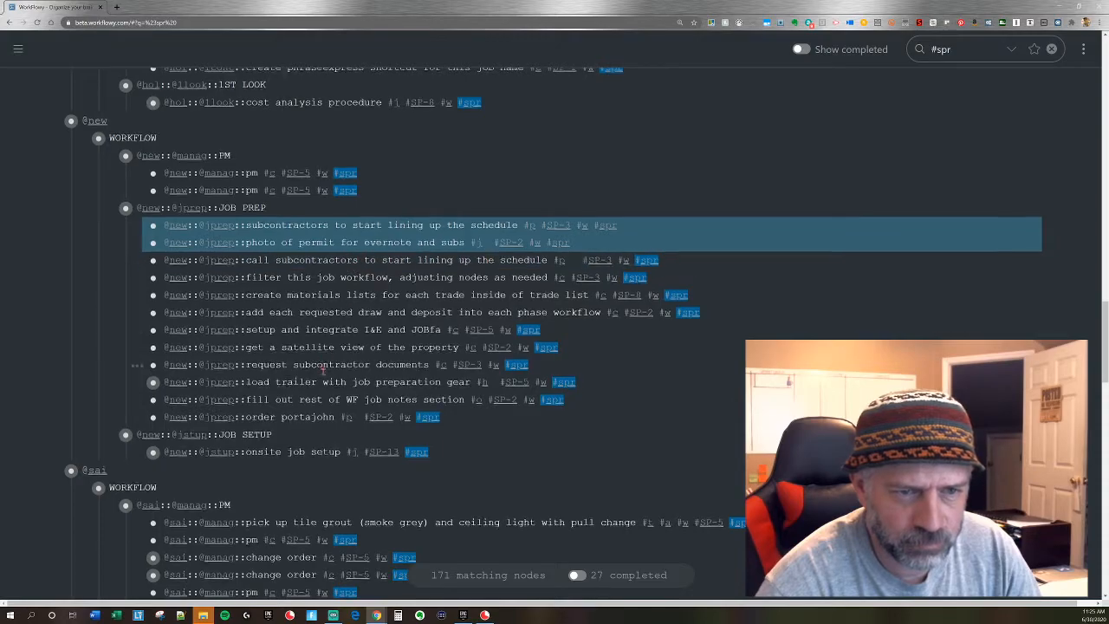
scroll(322, 370, down, 2)
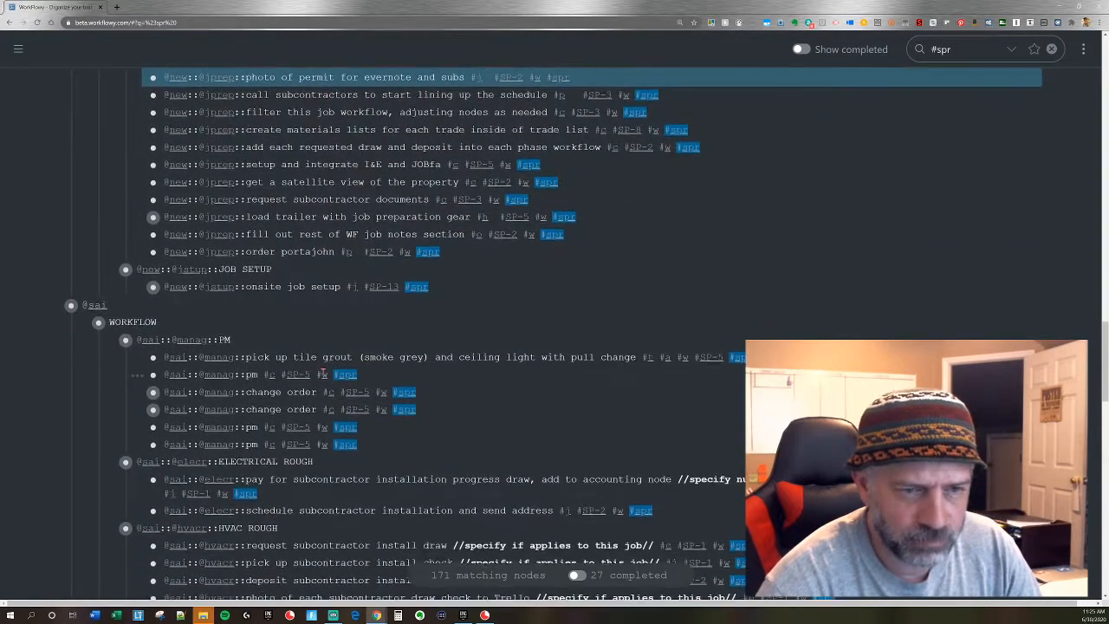
scroll(321, 376, down, 1)
scroll(314, 387, down, 2)
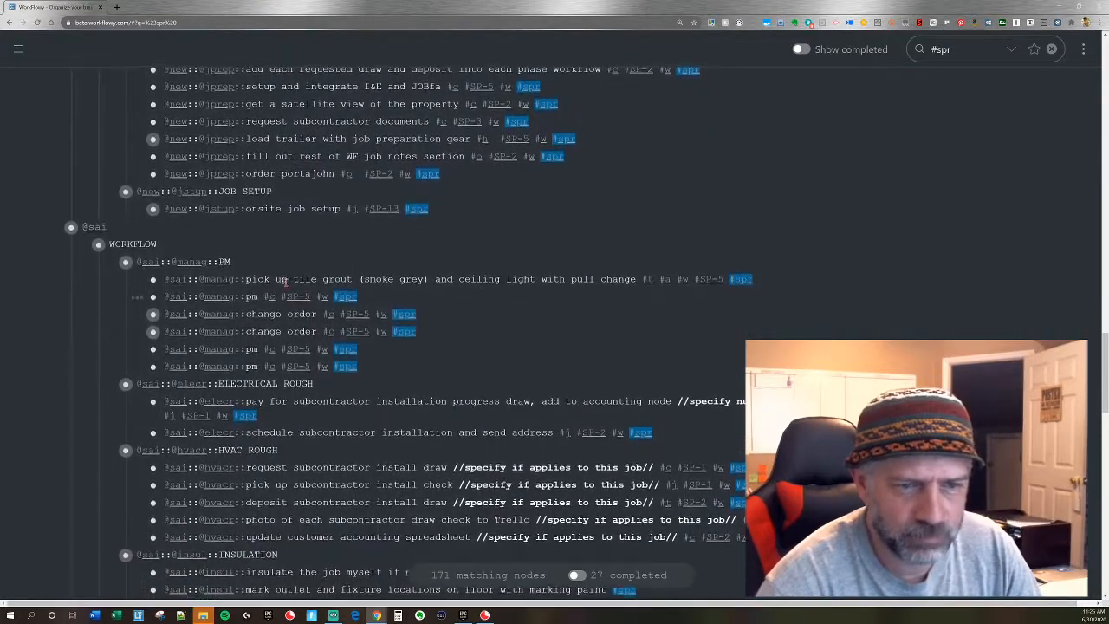
ctrl+click(278, 269)
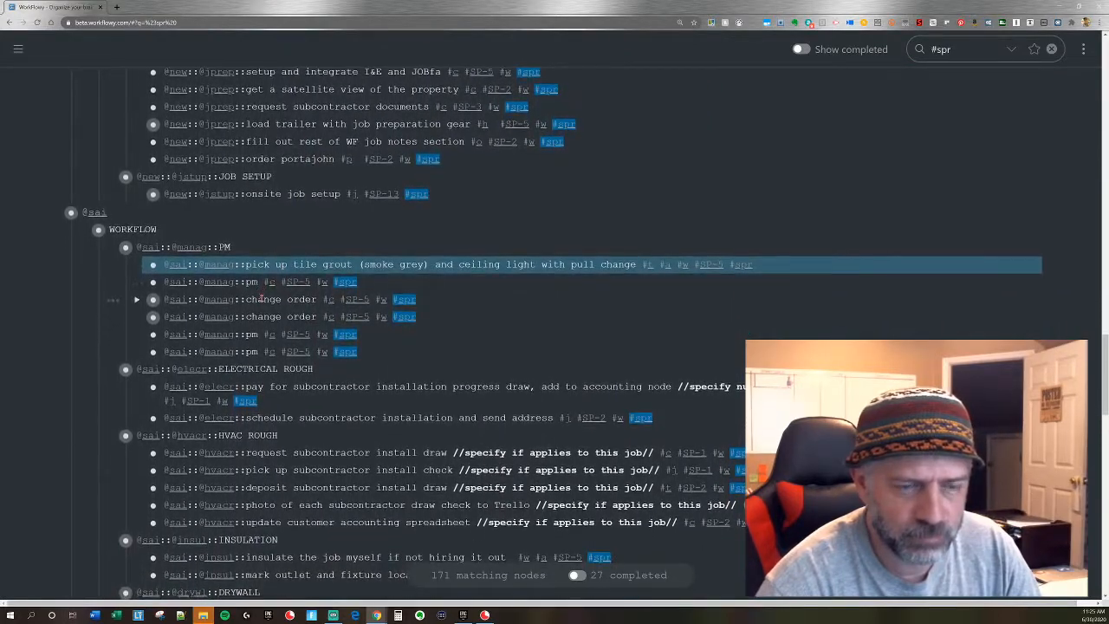
scroll(274, 350, down, 1)
ctrl+click(260, 267)
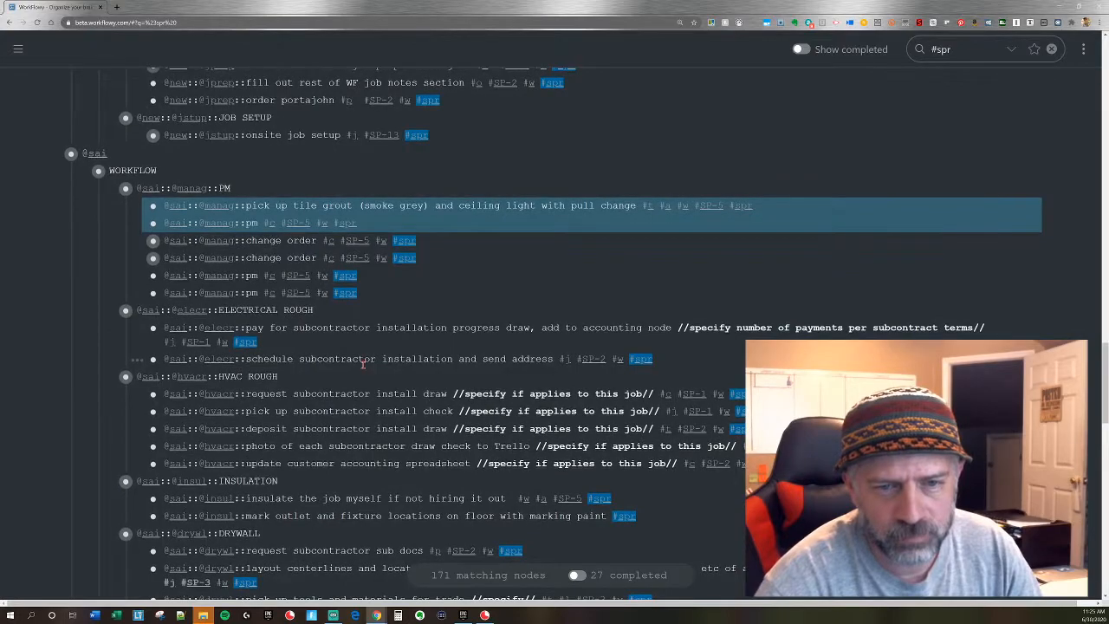
scroll(363, 364, down, 1)
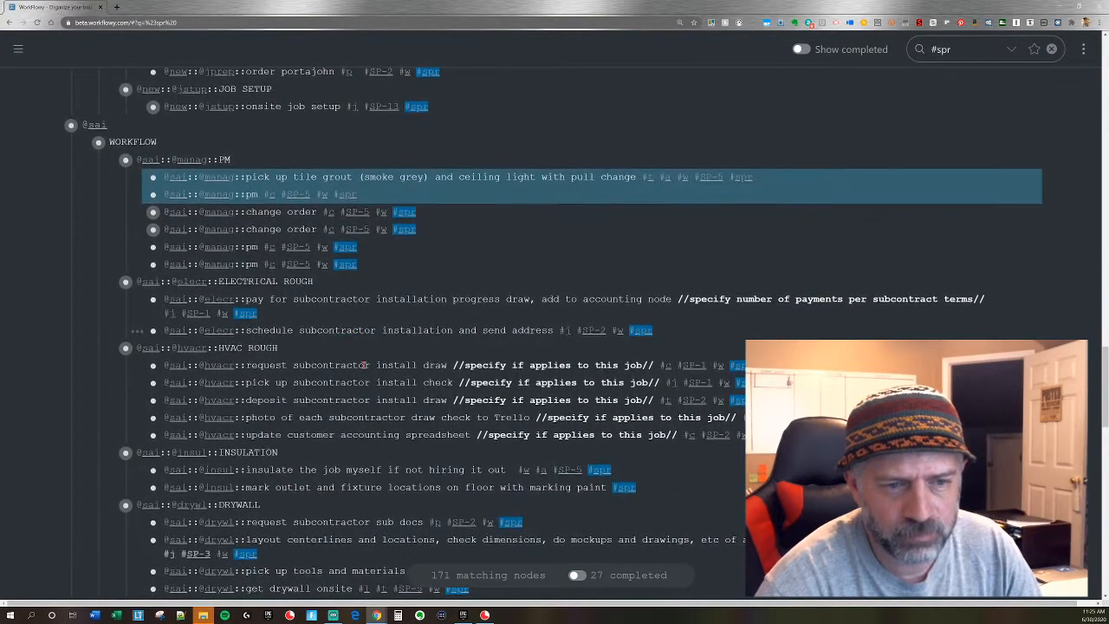
scroll(364, 364, down, 2)
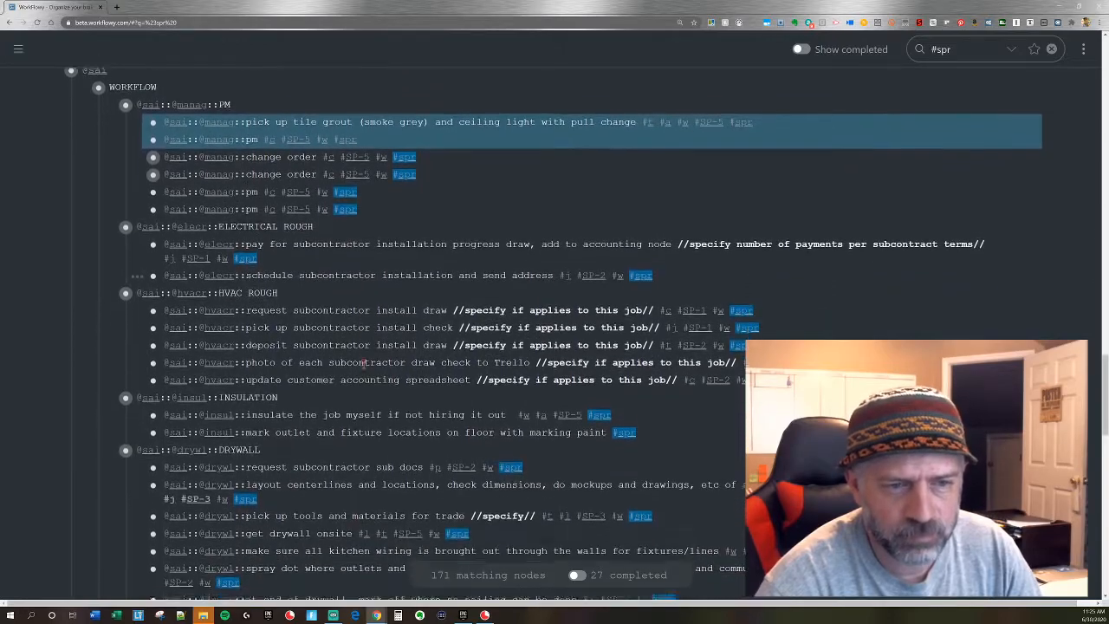
scroll(363, 364, down, 2)
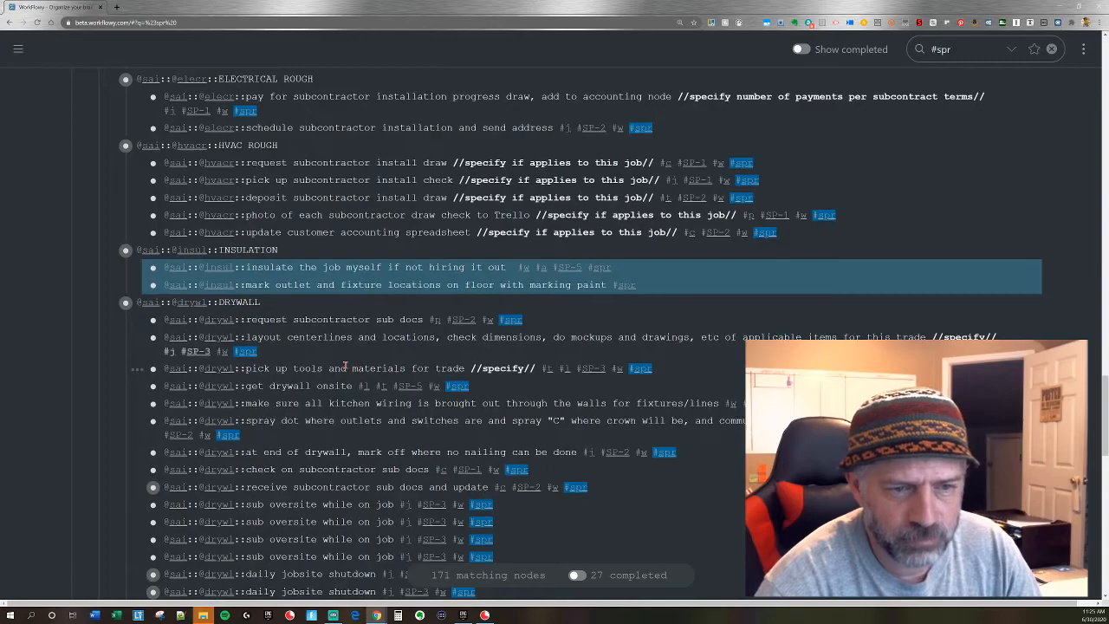
scroll(344, 366, down, 1)
ctrl+click(345, 347)
scroll(343, 338, down, 1)
ctrl+click(329, 303)
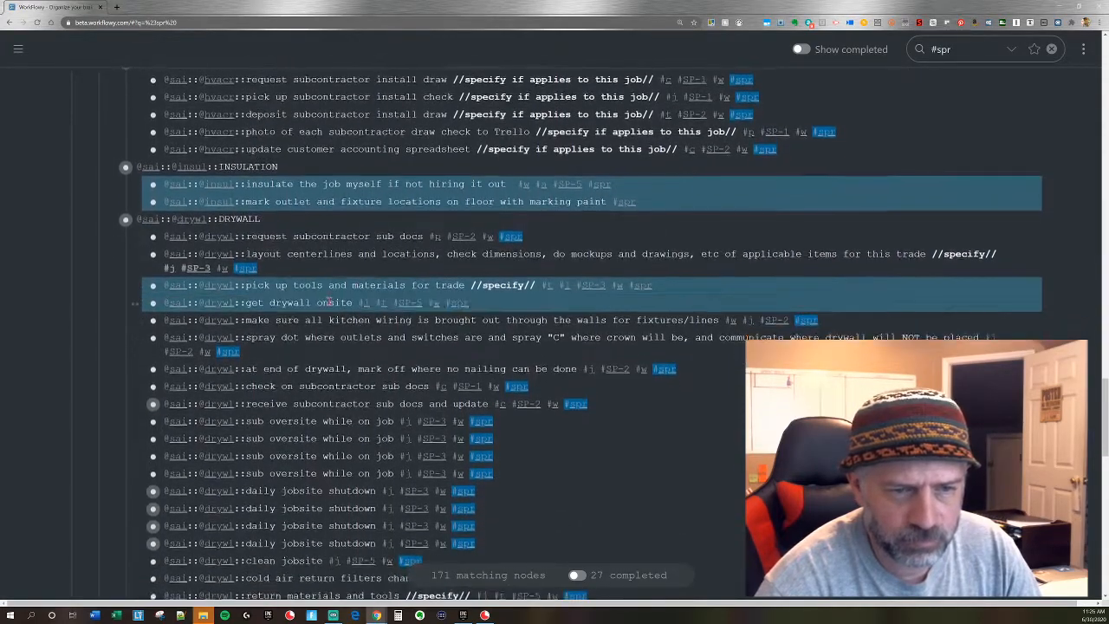
scroll(333, 303, down, 1)
ctrl+click(337, 303)
scroll(347, 303, down, 1)
ctrl+click(353, 305)
scroll(355, 299, down, 1)
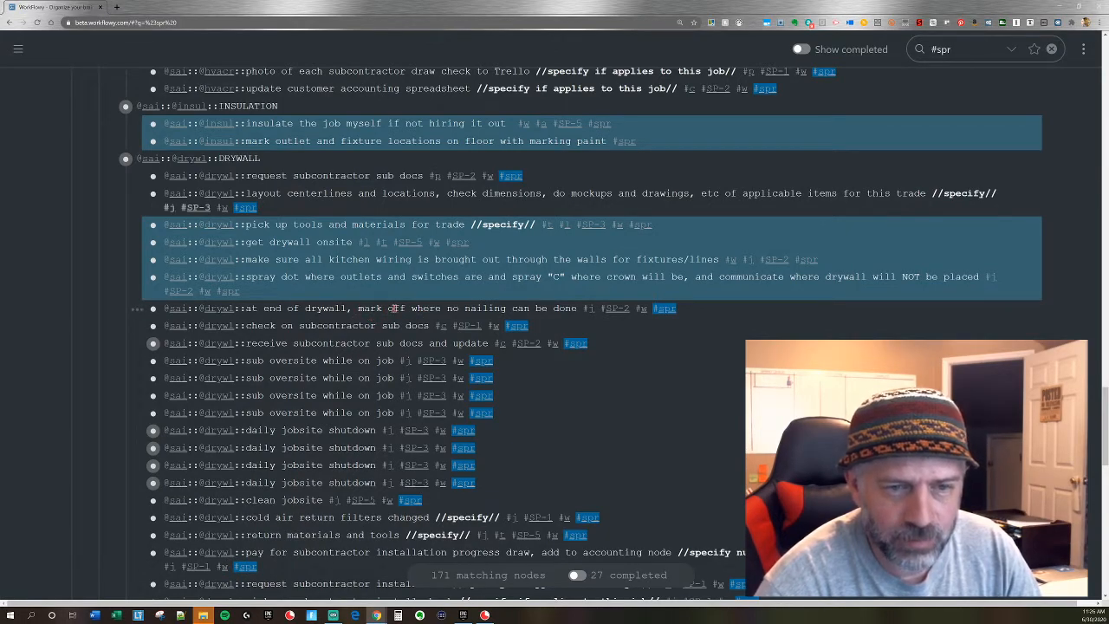
ctrl+click(403, 309)
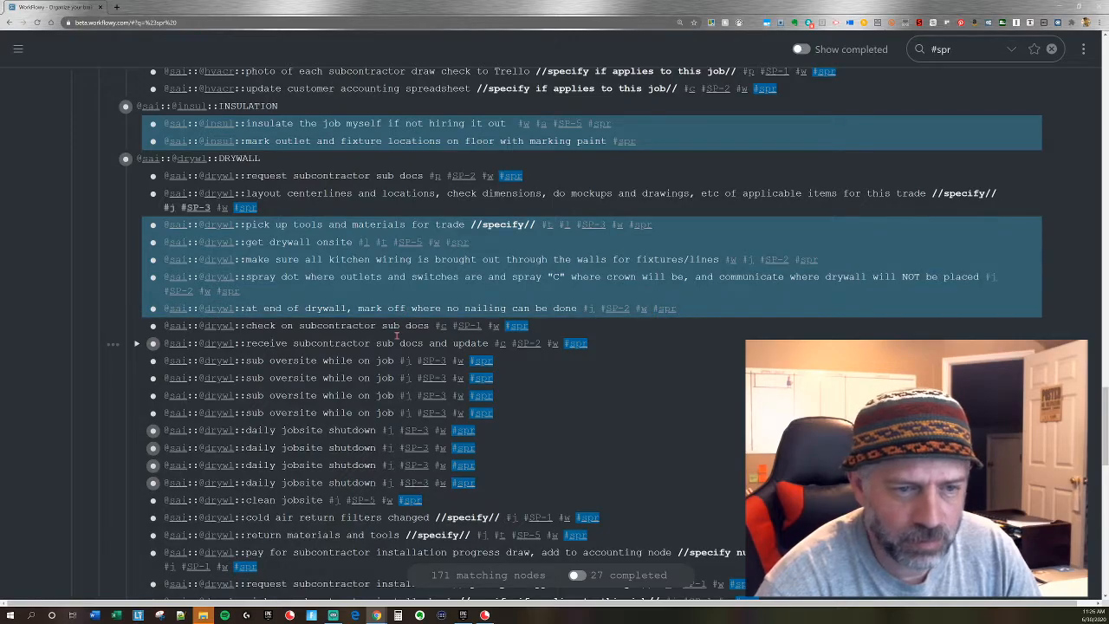
Add the TRIM CARPENTRY tasks "trim picked up or delivered to cabinetry sub to paint" and "go through trim list and decide what I need" to the selection.
scroll(396, 335, down, 3)
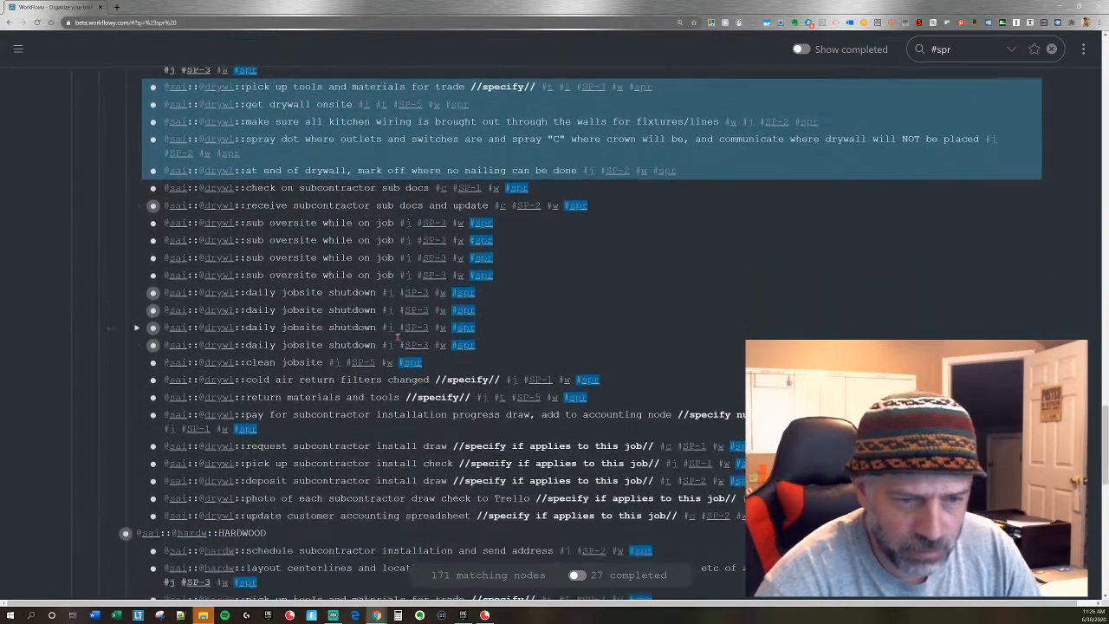
scroll(397, 335, down, 2)
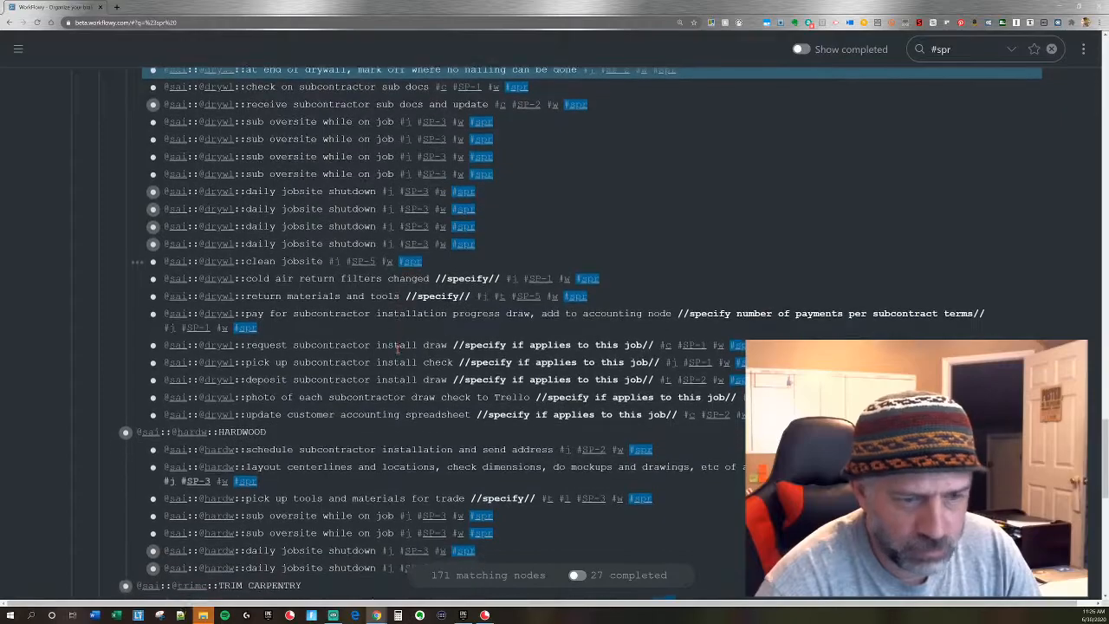
scroll(397, 347, down, 2)
scroll(436, 371, down, 1)
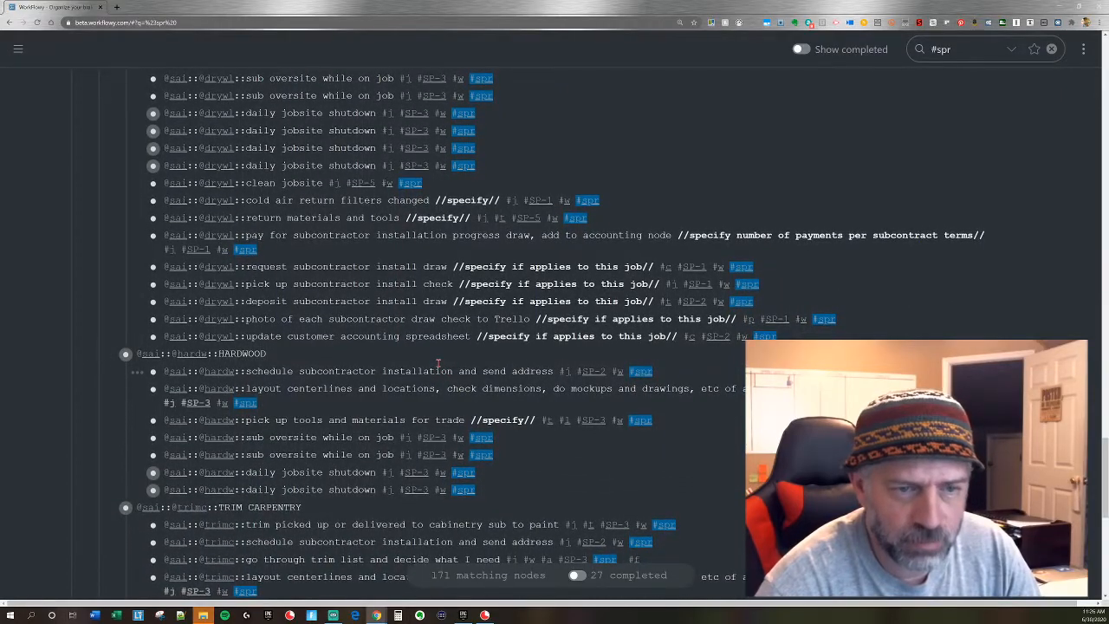
scroll(436, 365, down, 2)
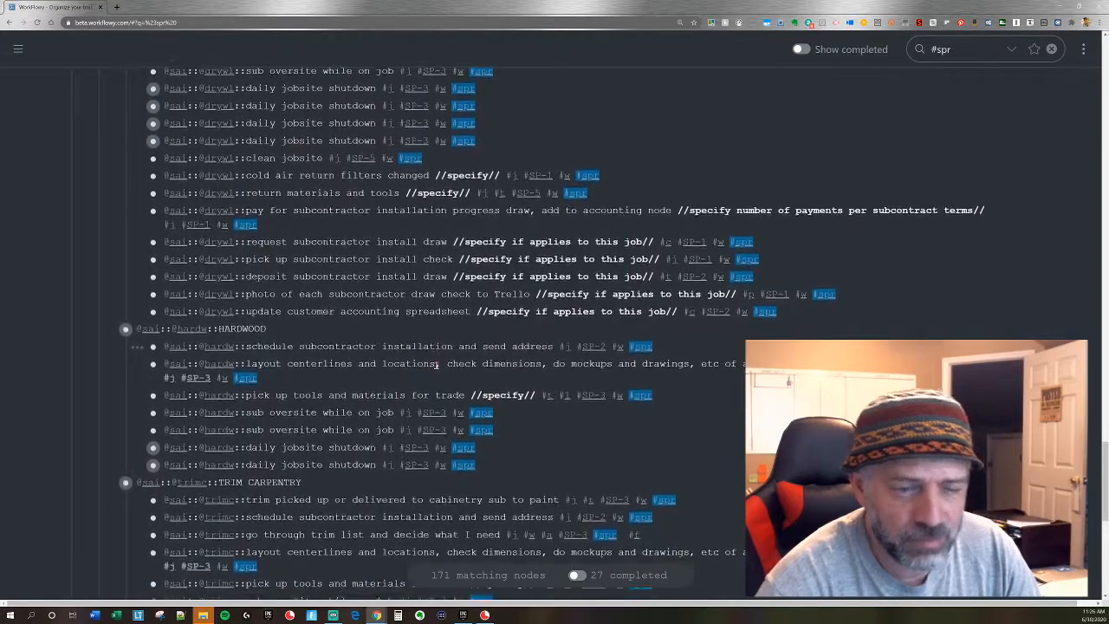
scroll(435, 365, down, 1)
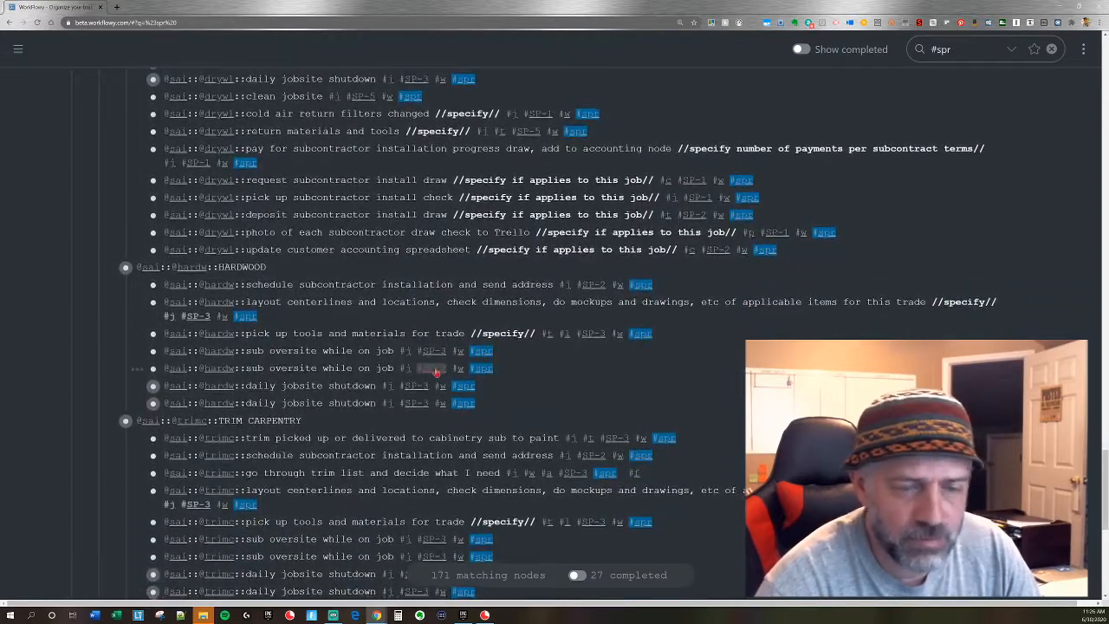
scroll(436, 372, down, 3)
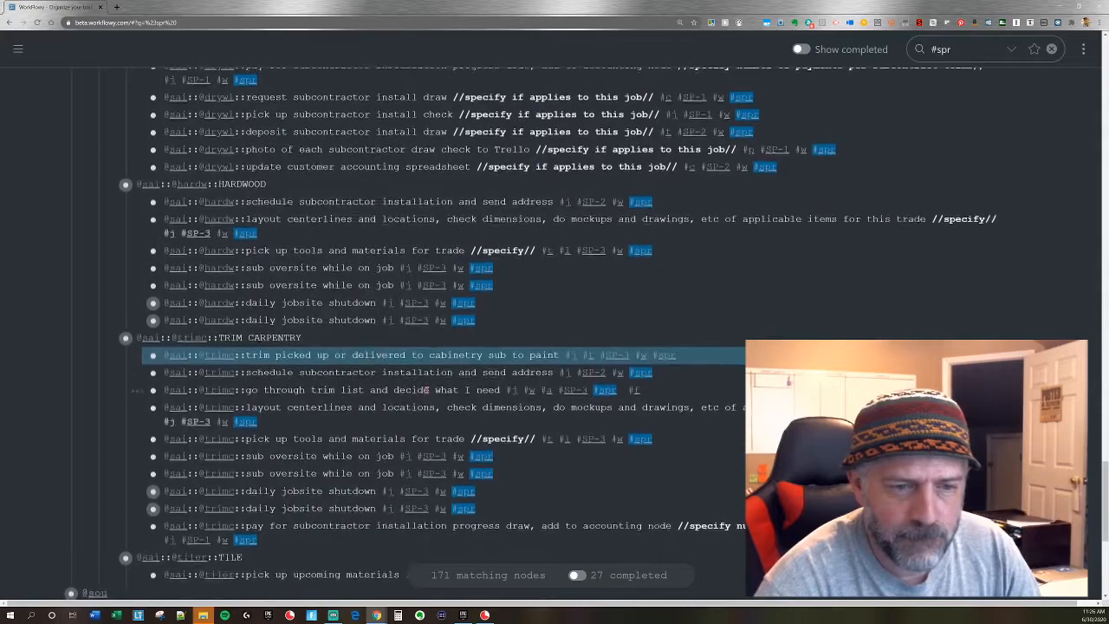
scroll(425, 389, down, 3)
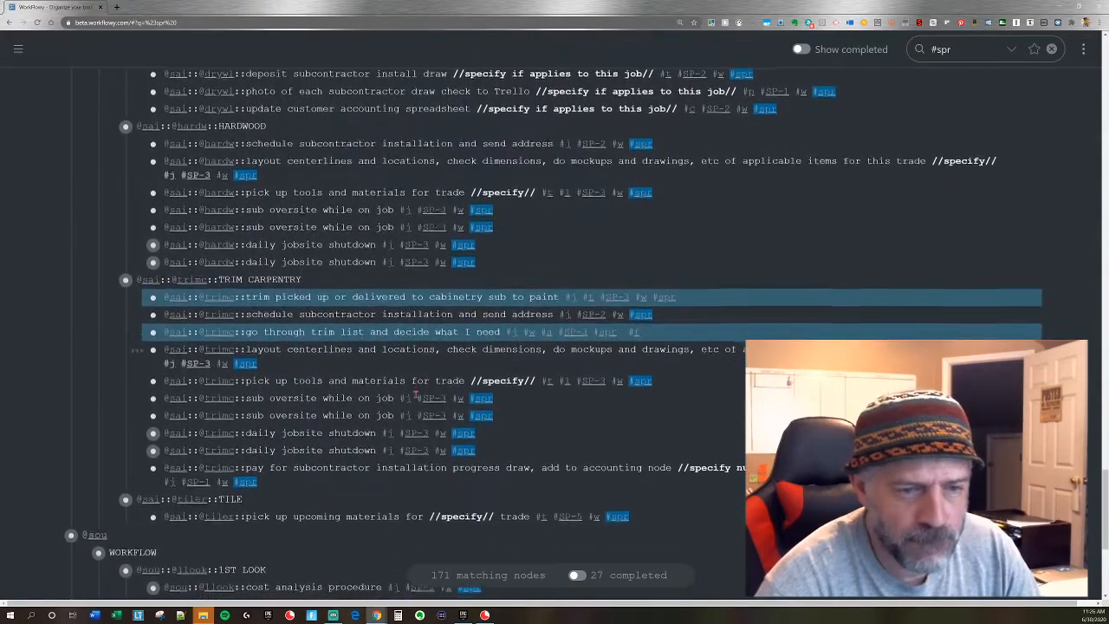
scroll(414, 388, down, 6)
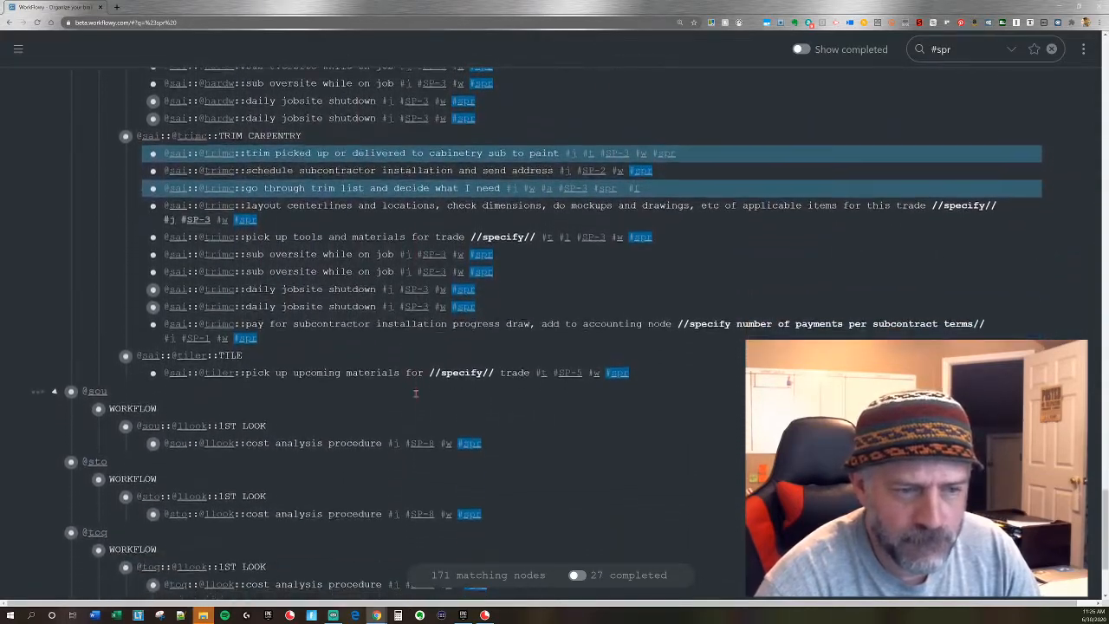
scroll(415, 393, down, 2)
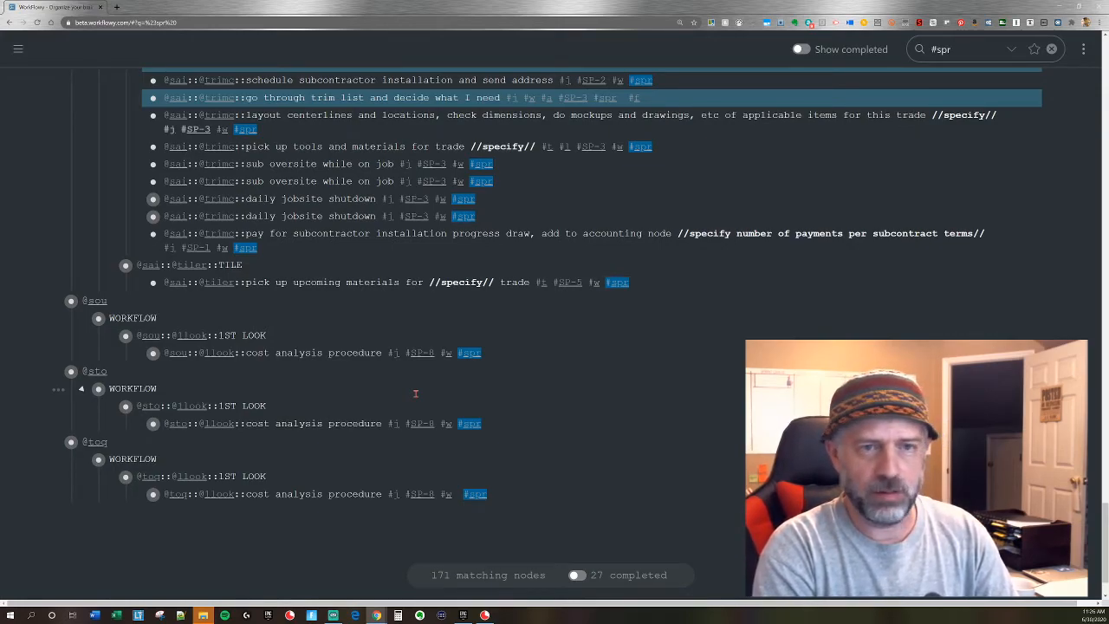
Run the WFx tag command and append #inp to all selected sprint tasks.
key(alt+x)
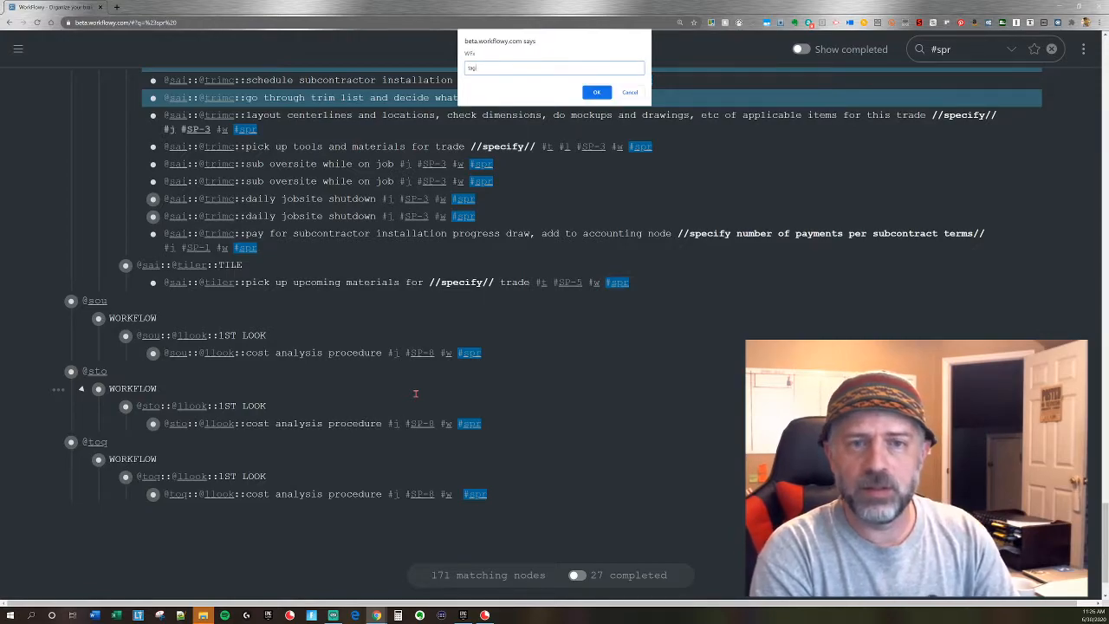
key(Return)
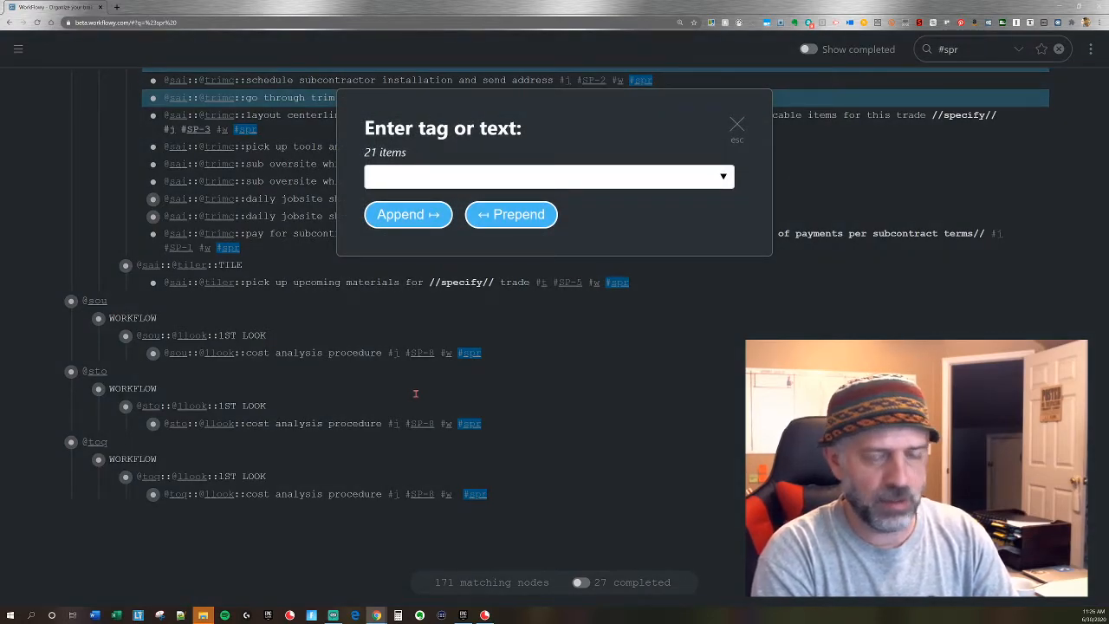
text(#inp)
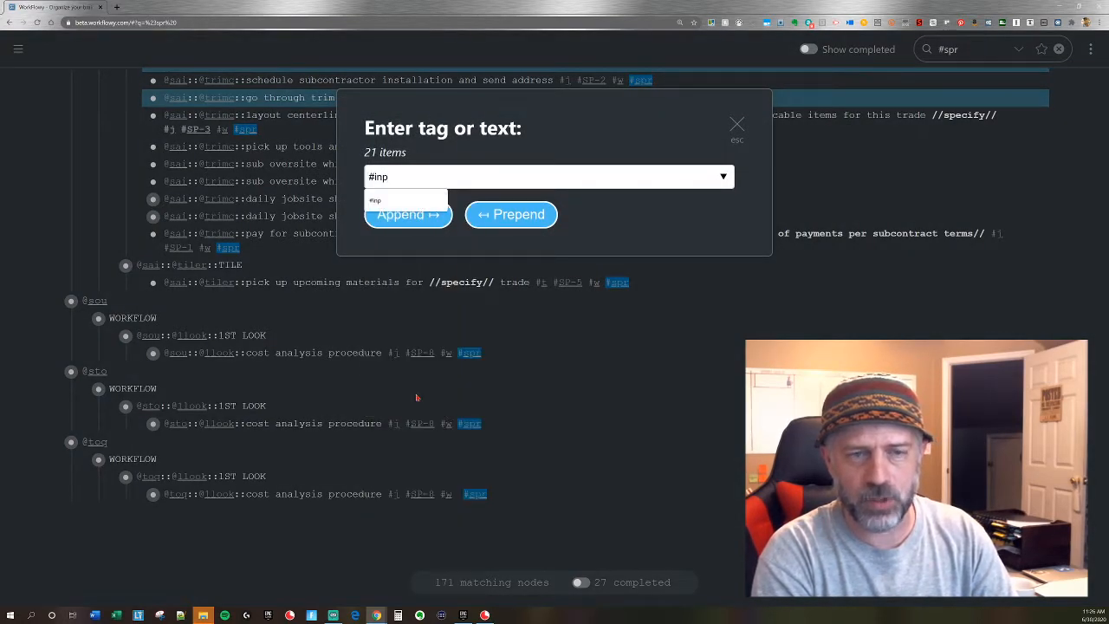
key(Return)
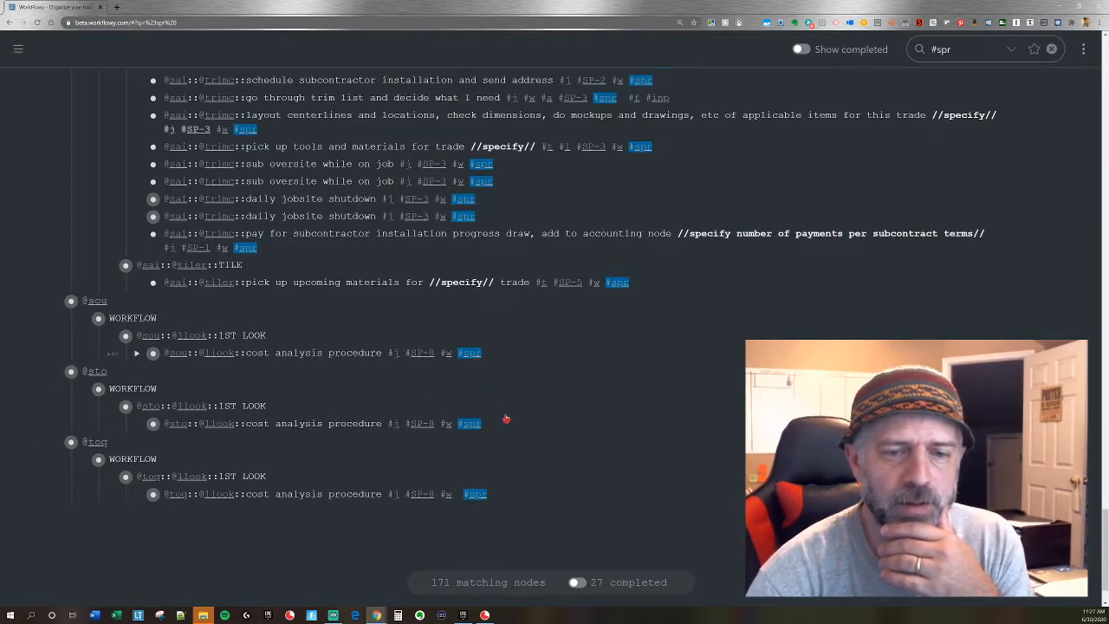
Filter the whole outline by #inp and select every matching task except the #inp::#spr node itself.
key(Escape)
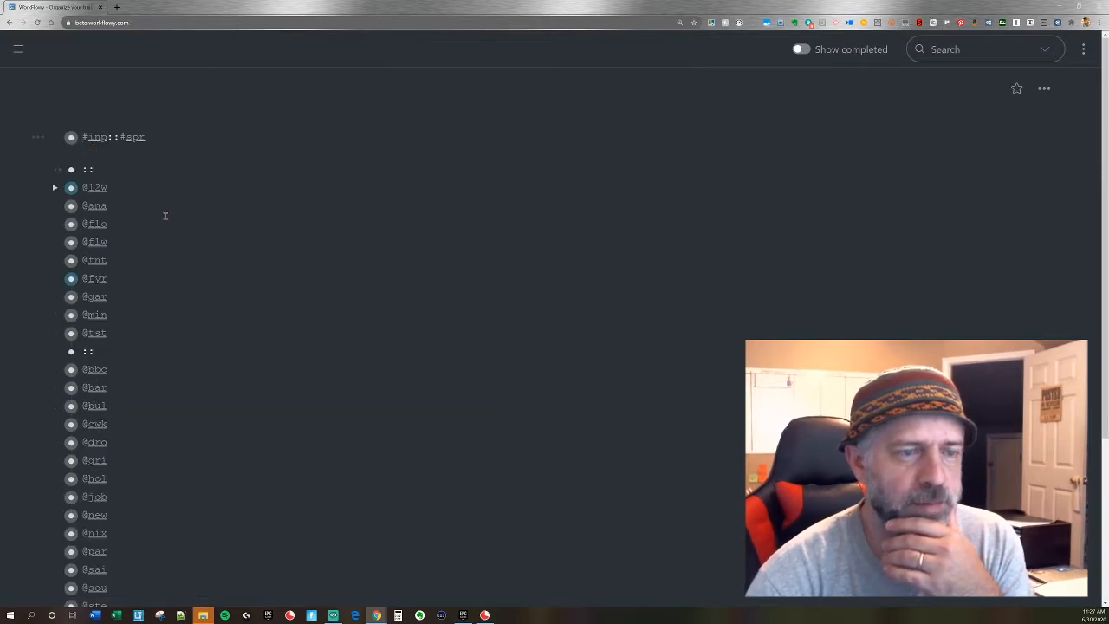
key(alt+Left)
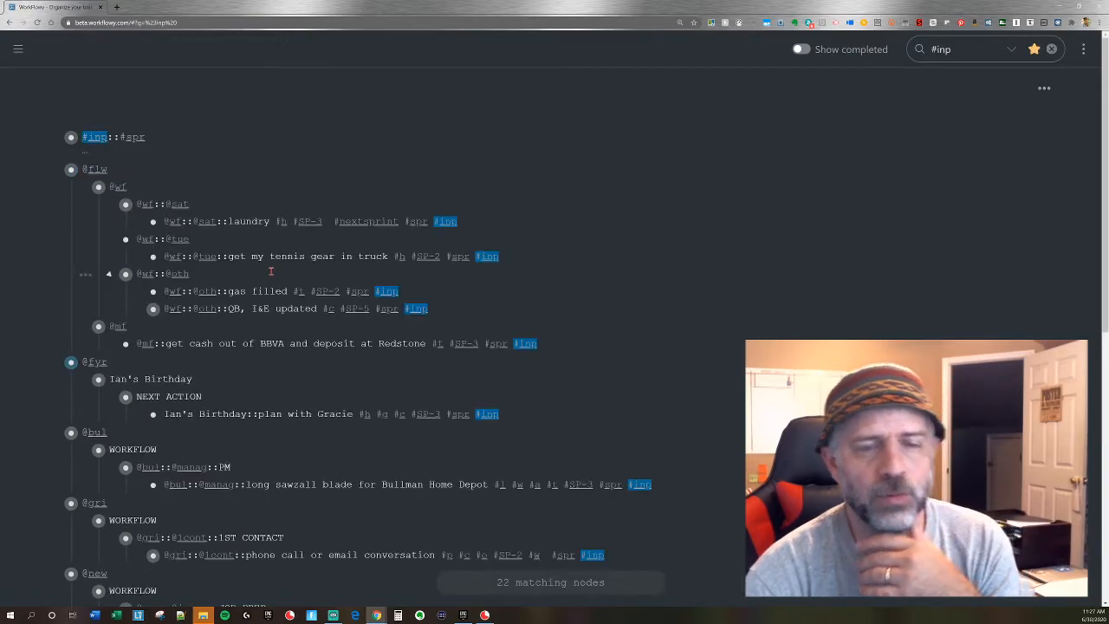
key(alt+x)
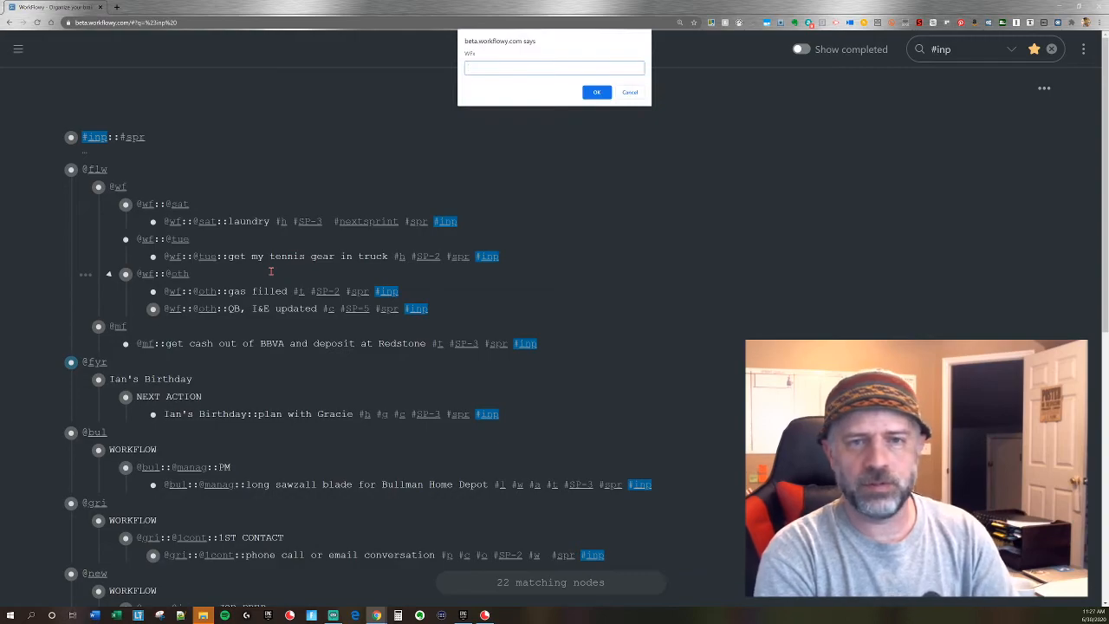
key(Return)
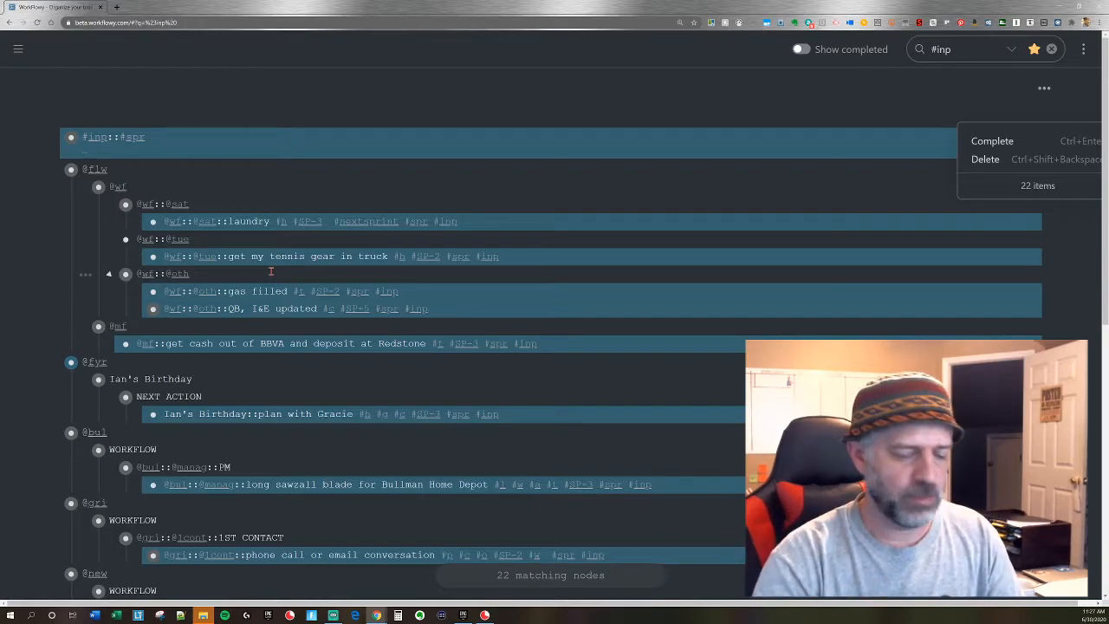
click(163, 140)
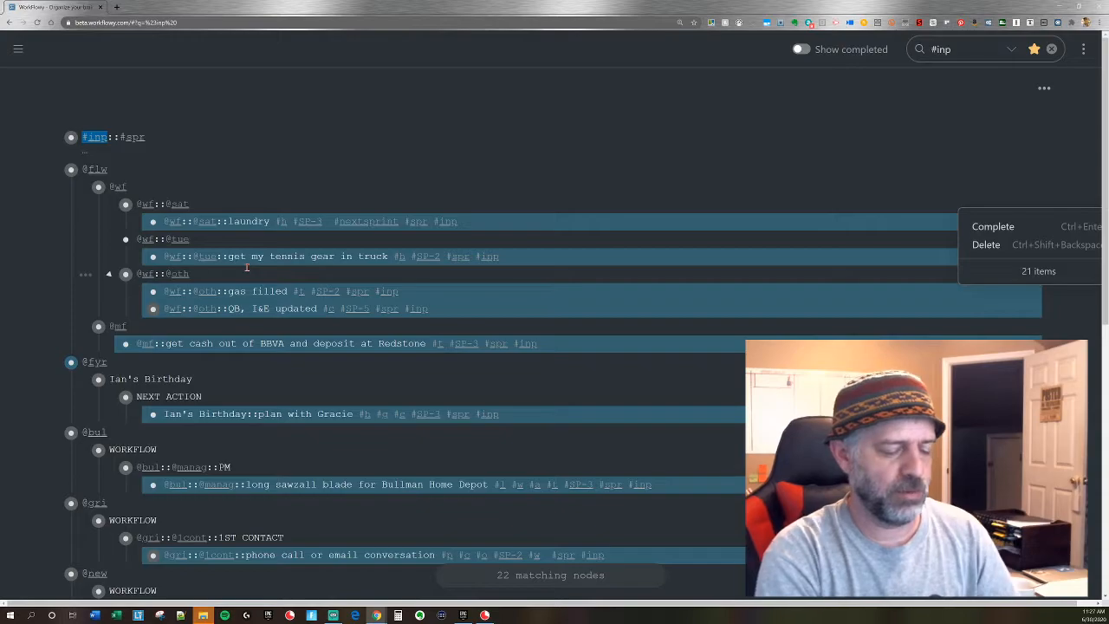
Cut the selected #inp tasks and paste them into the #inp::#spr node below ">>>>>>not today<<<<<<".
key(ctrl+x)
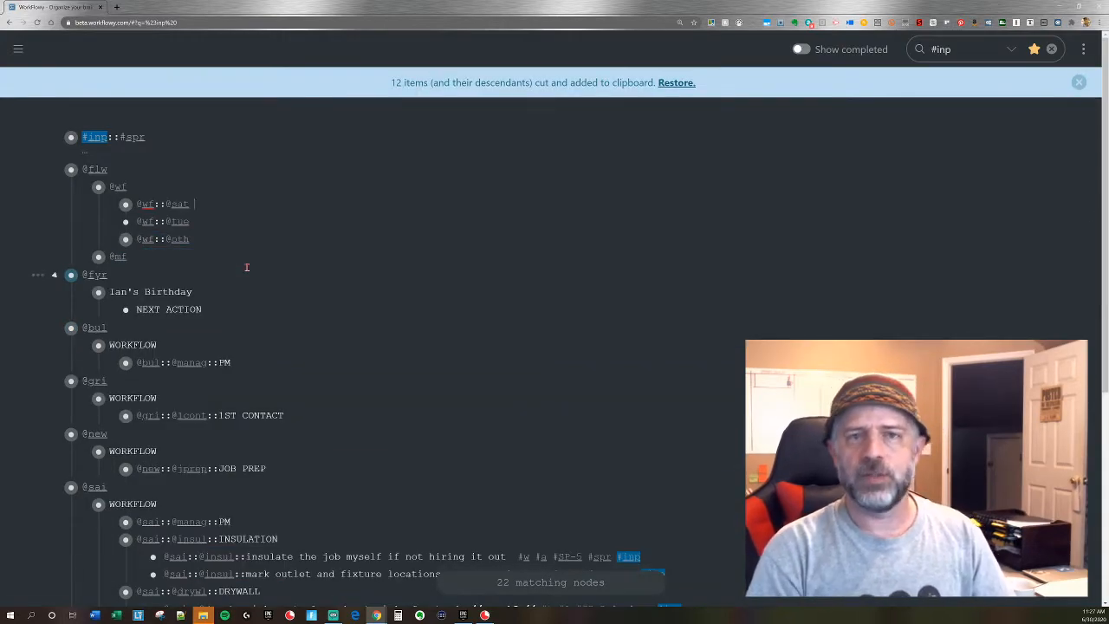
click(71, 137)
click(72, 287)
key(ctrl+v)
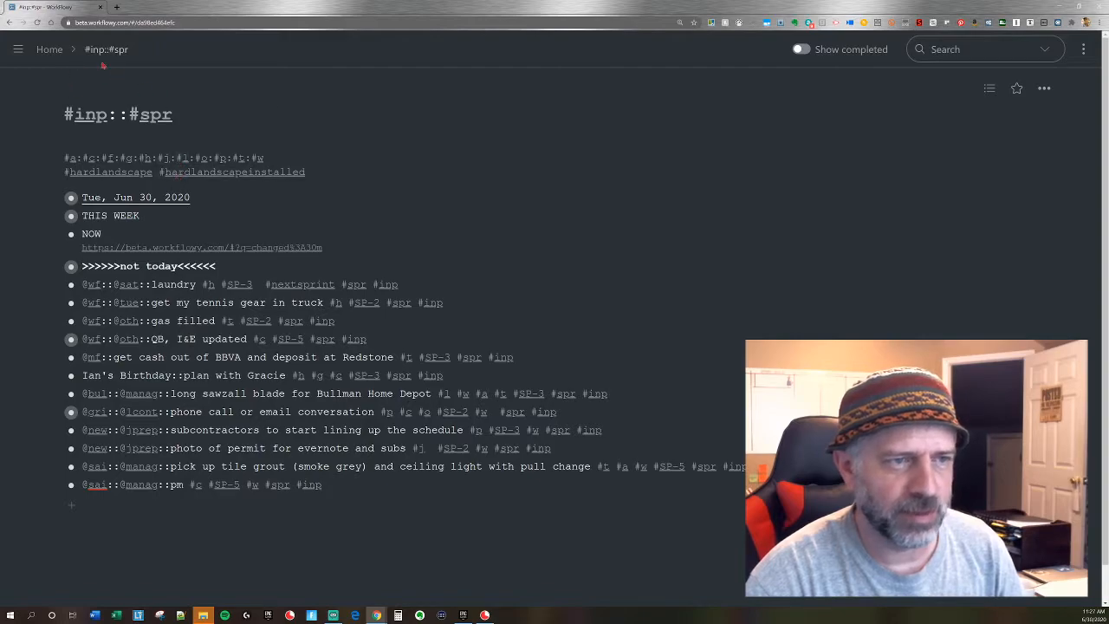
Check the #inp results for tasks left outside #inp::#spr, and undo the cut and paste.
click(49, 50)
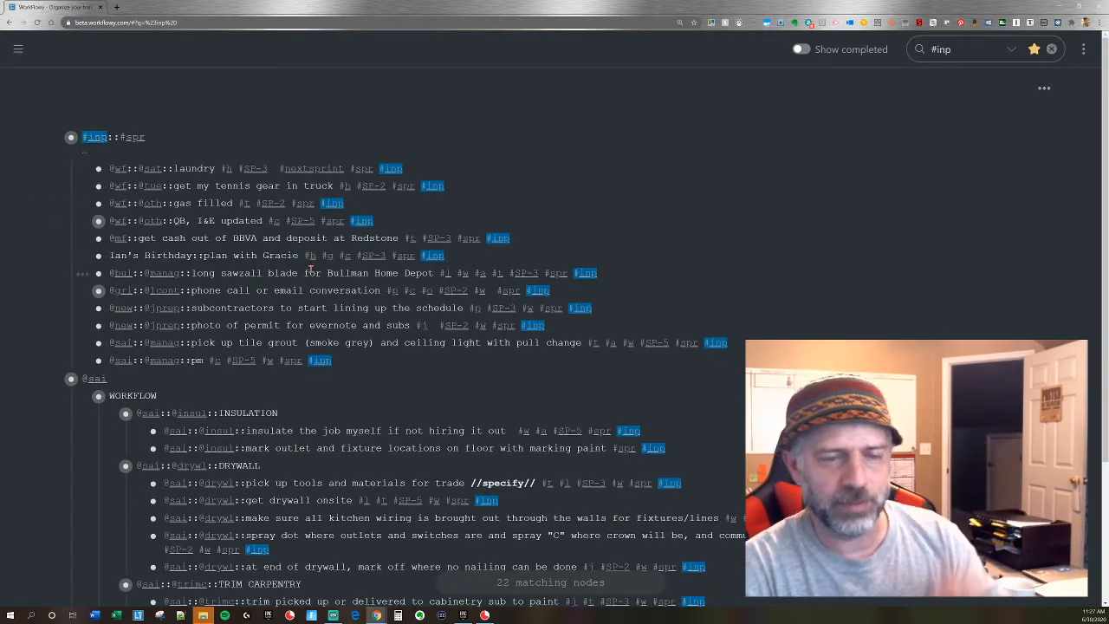
scroll(316, 273, down, 1)
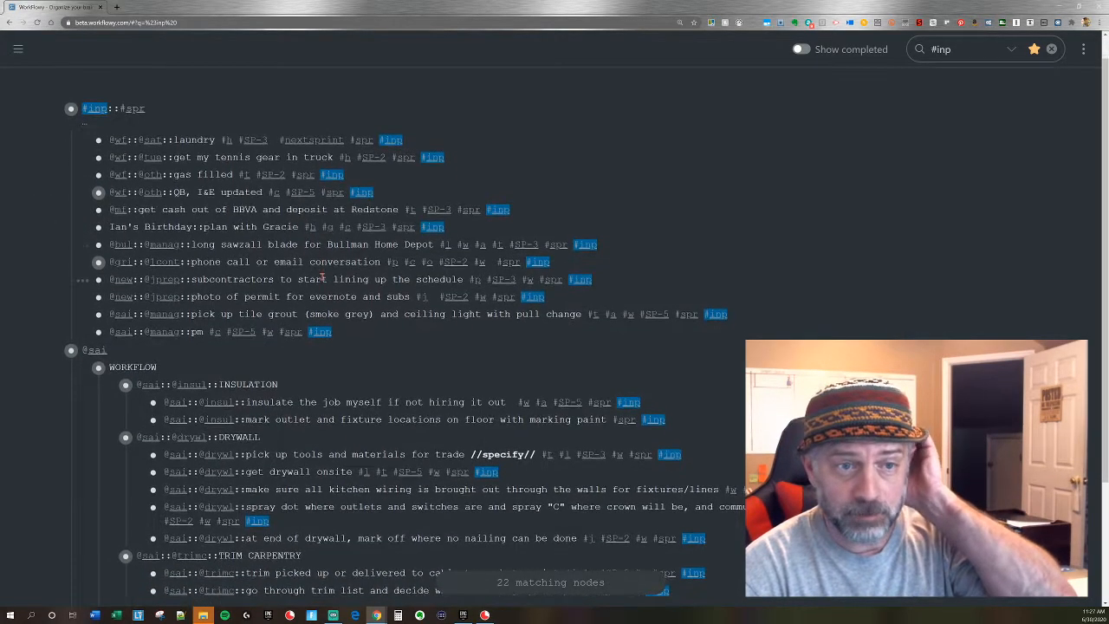
scroll(323, 276, down, 1)
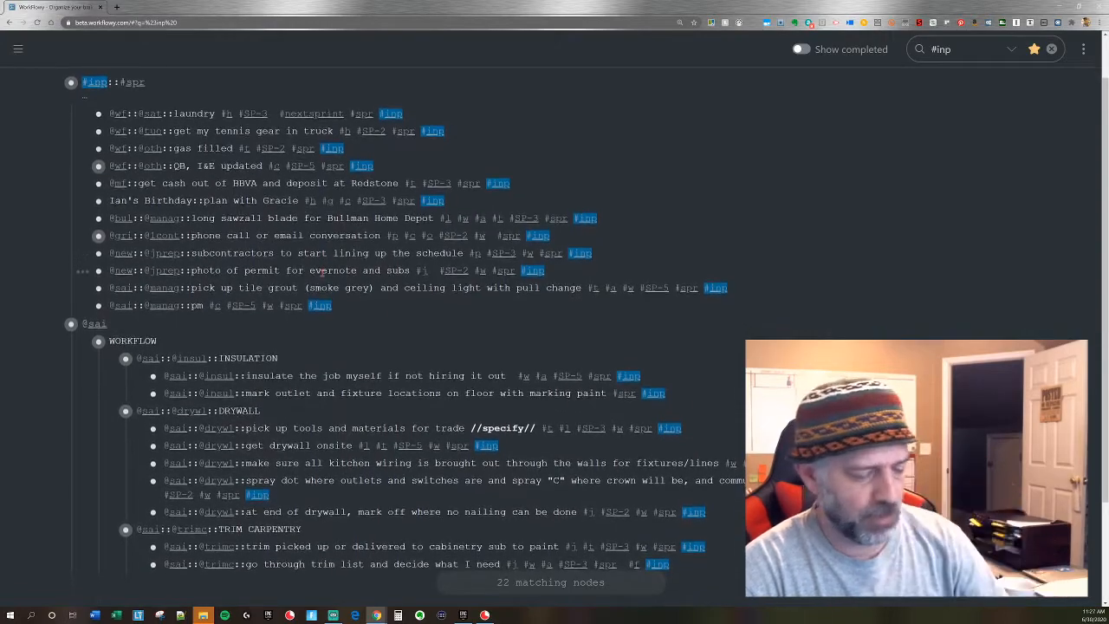
key(alt+Right)
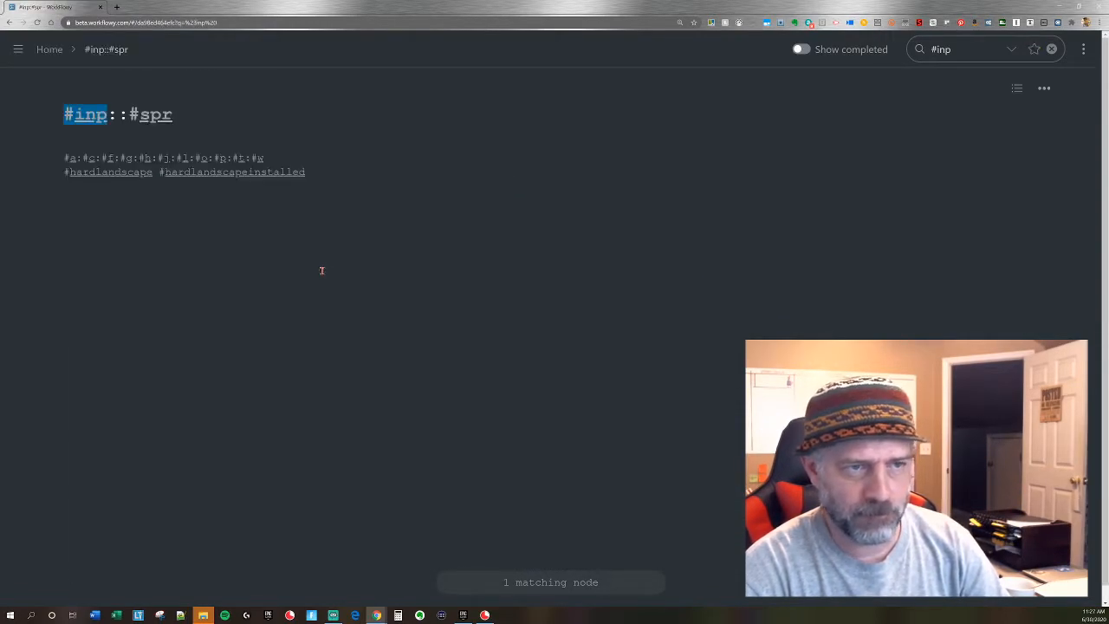
key(alt+Left)
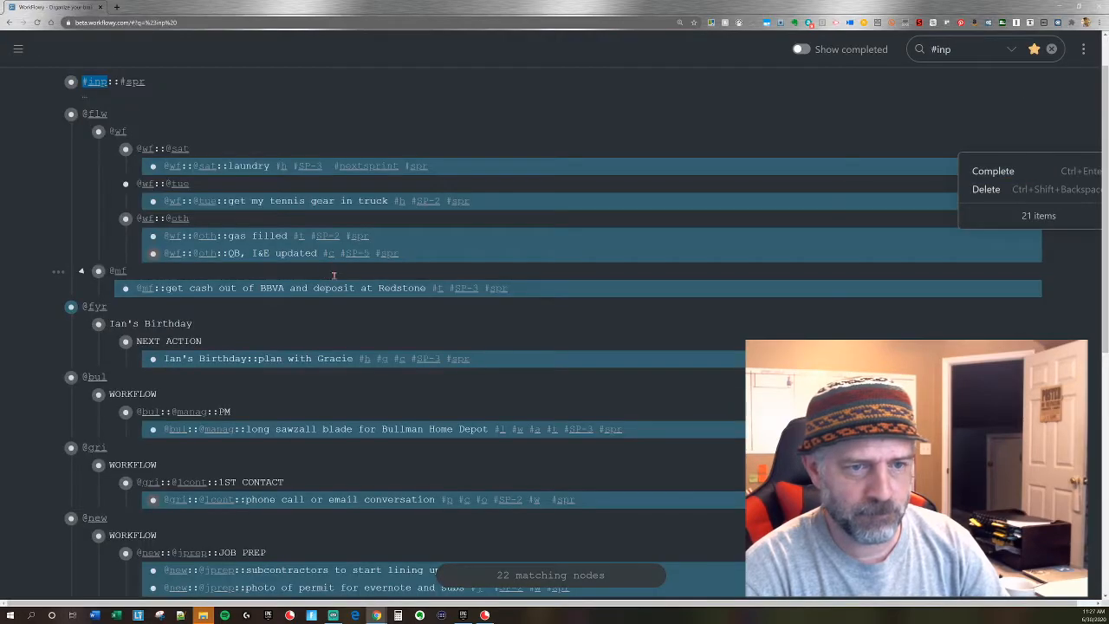
Open the WFx prompt without entering a command, and review the selected tasks in the #inp results.
scroll(313, 253, down, 5)
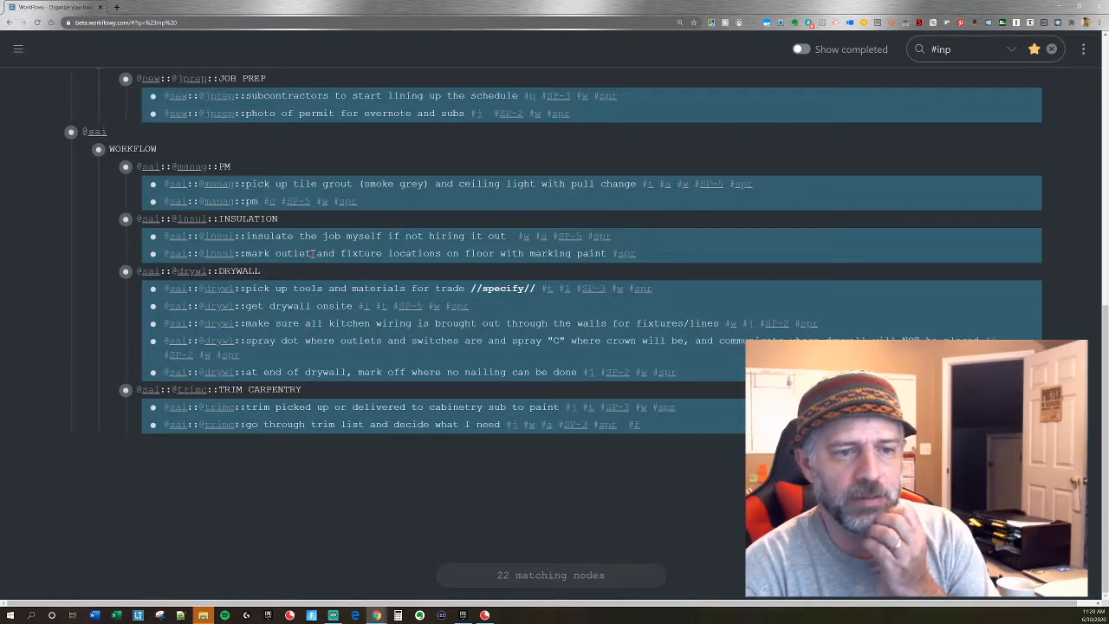
key(alt+x)
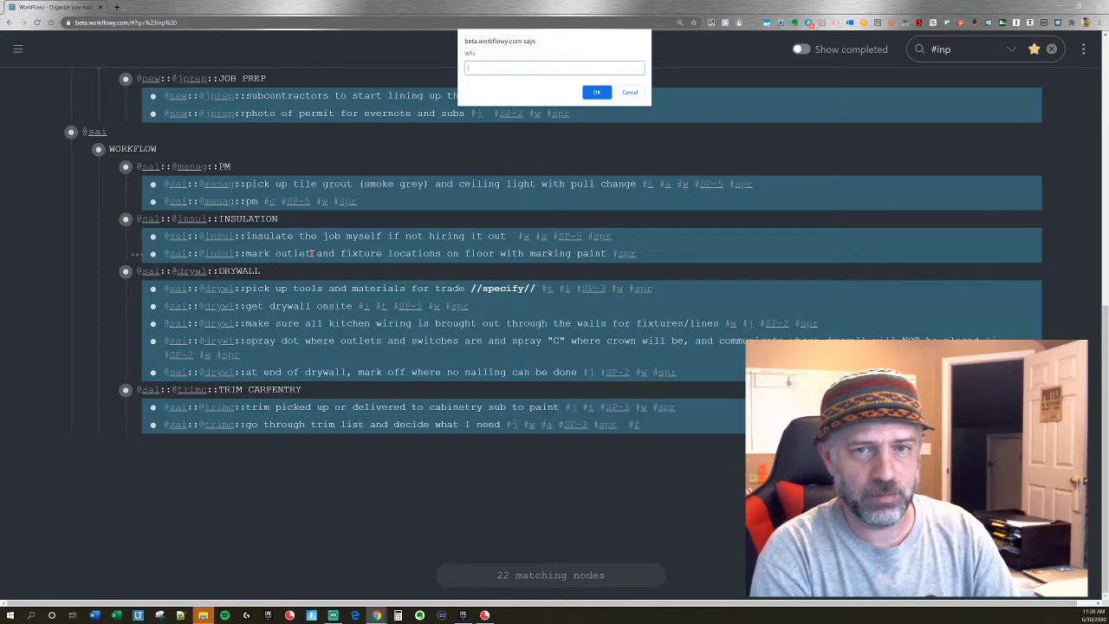
click(596, 92)
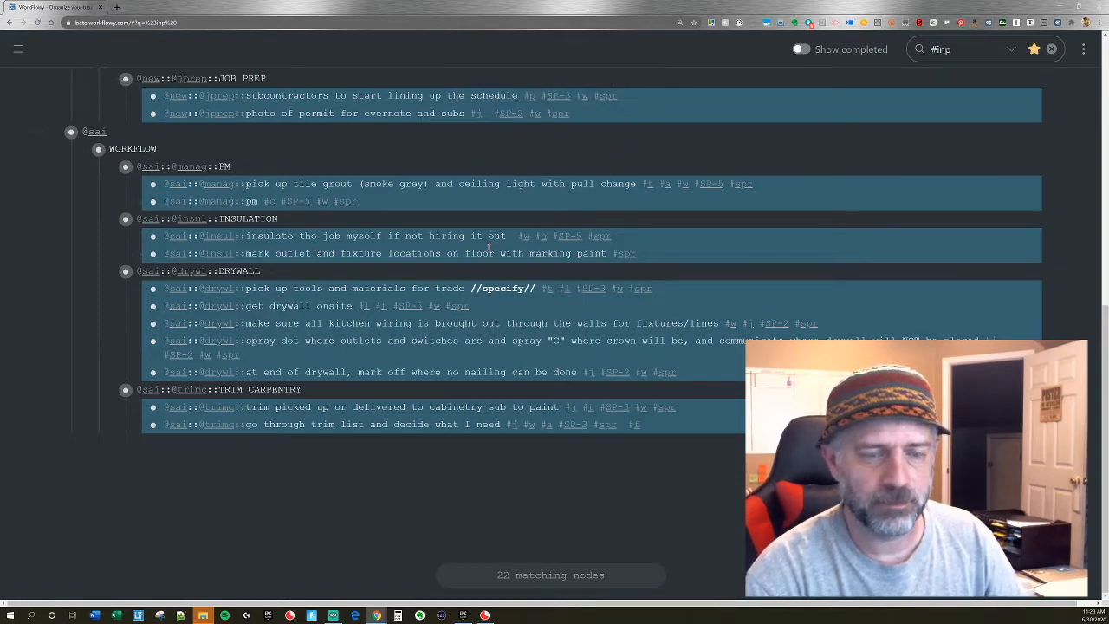
scroll(490, 249, up, 10)
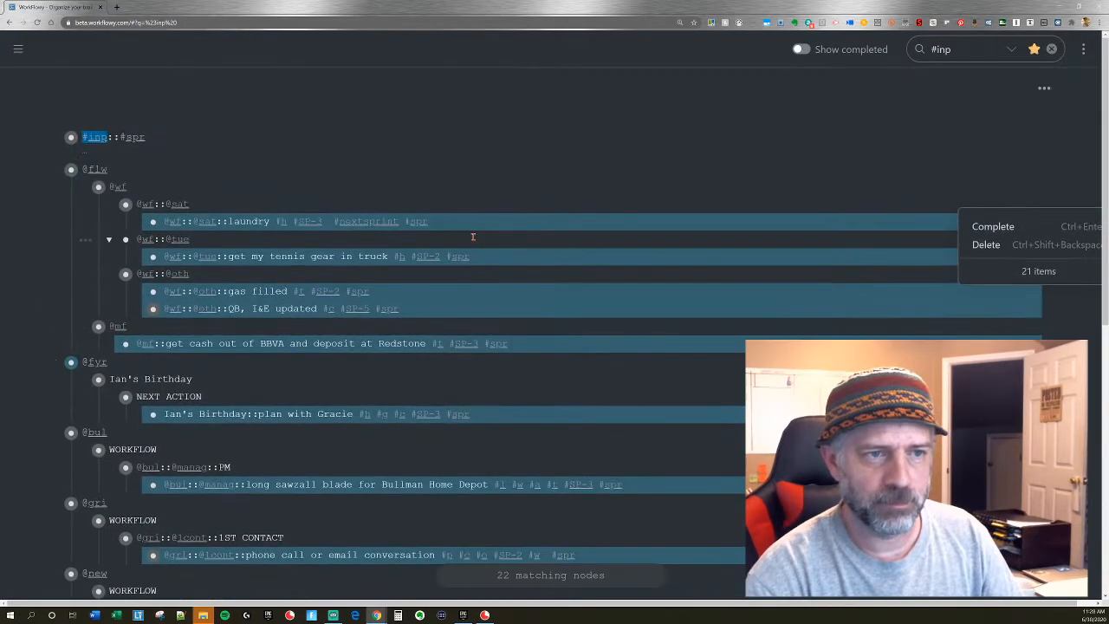
scroll(473, 236, down, 10)
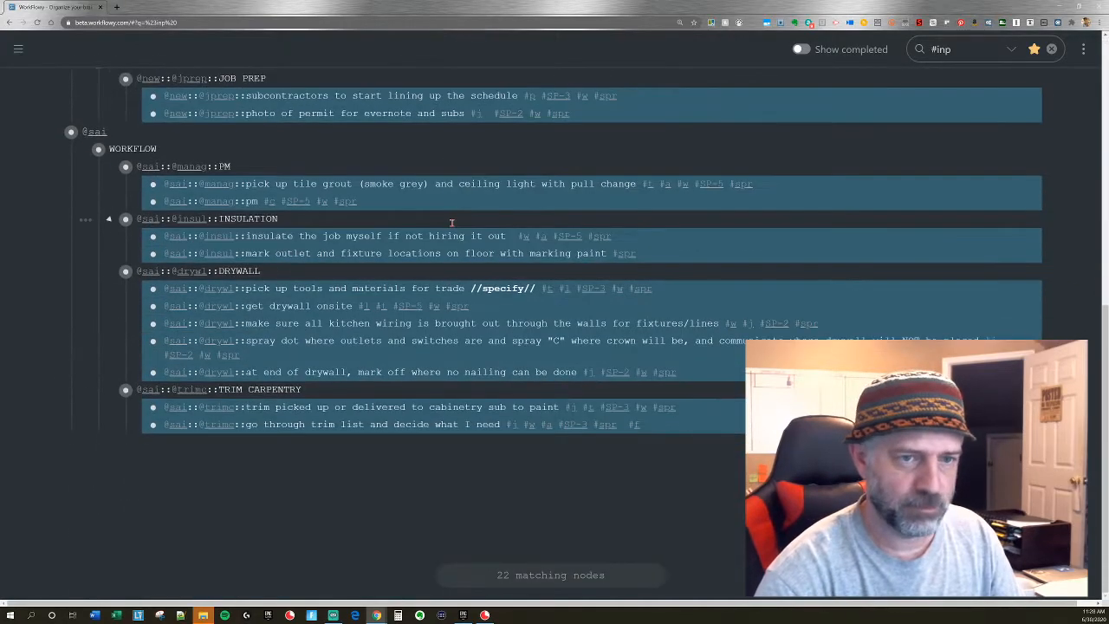
Cut the selected sprint tasks and paste them into the #inp::#spr node below ">>>>>>not today<<<<<<".
key(ctrl+x)
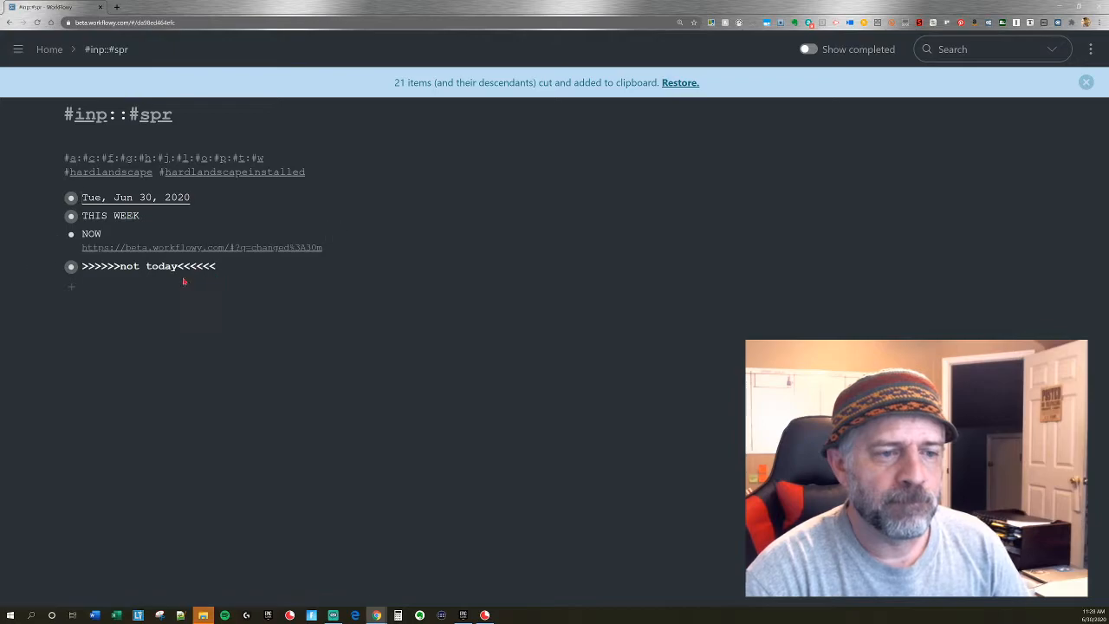
click(72, 286)
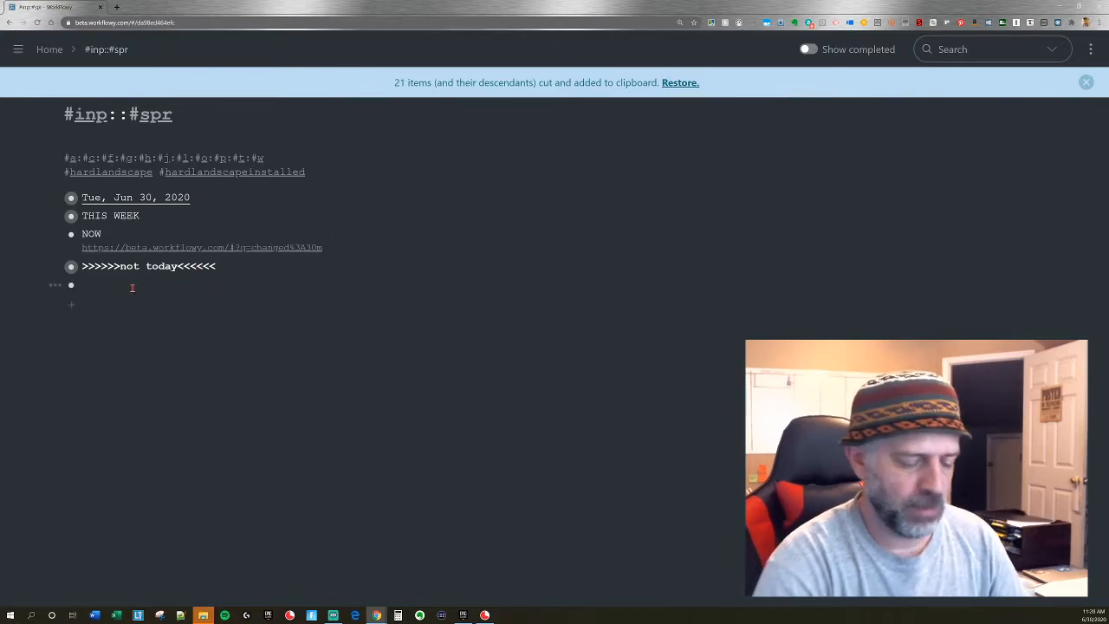
key(ctrl+v)
scroll(130, 287, up, 3)
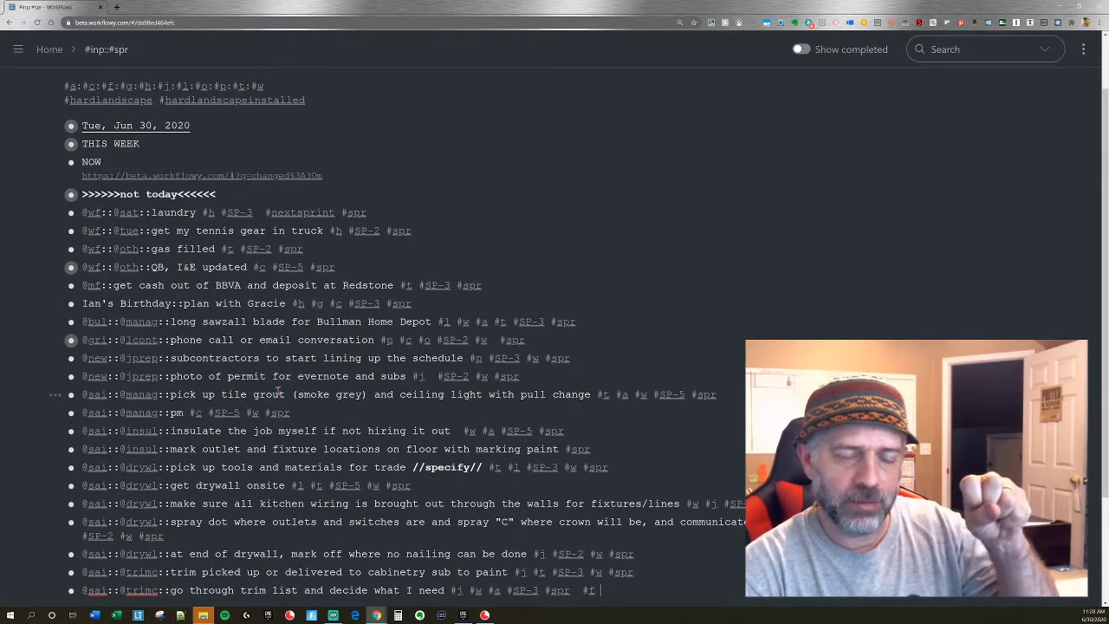
Move HOME, COMPUTER, SAINT, TOWN and FLOAT out of ">>>>>>not today<<<<<<" to just above the pasted tasks, and collapse ">>>>>>not today<<<<<<".
click(55, 196)
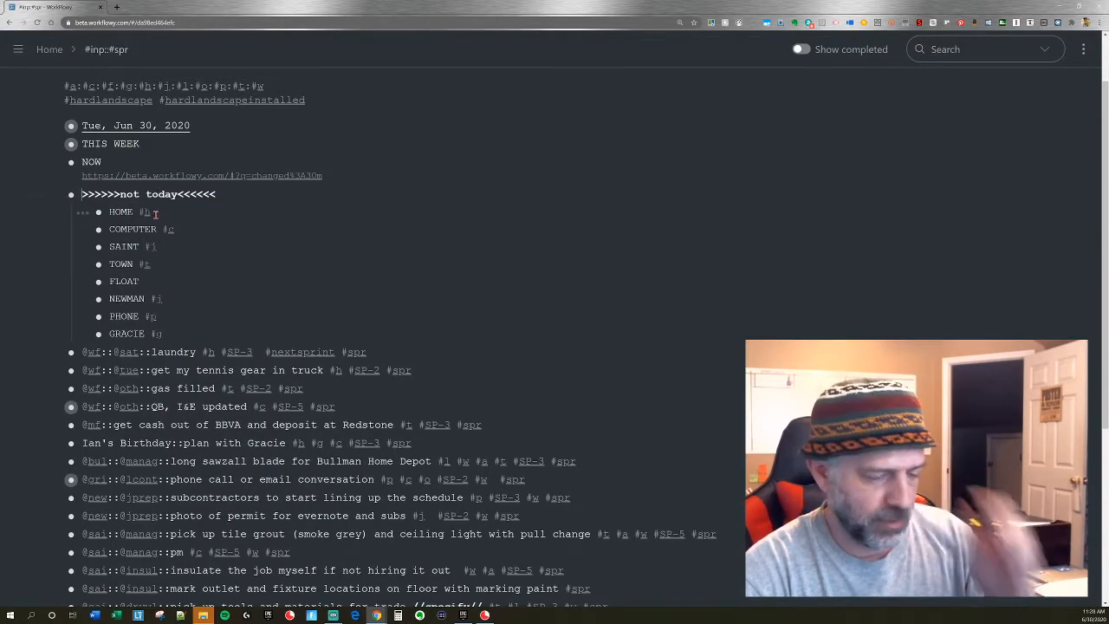
drag(126, 211, 125, 284)
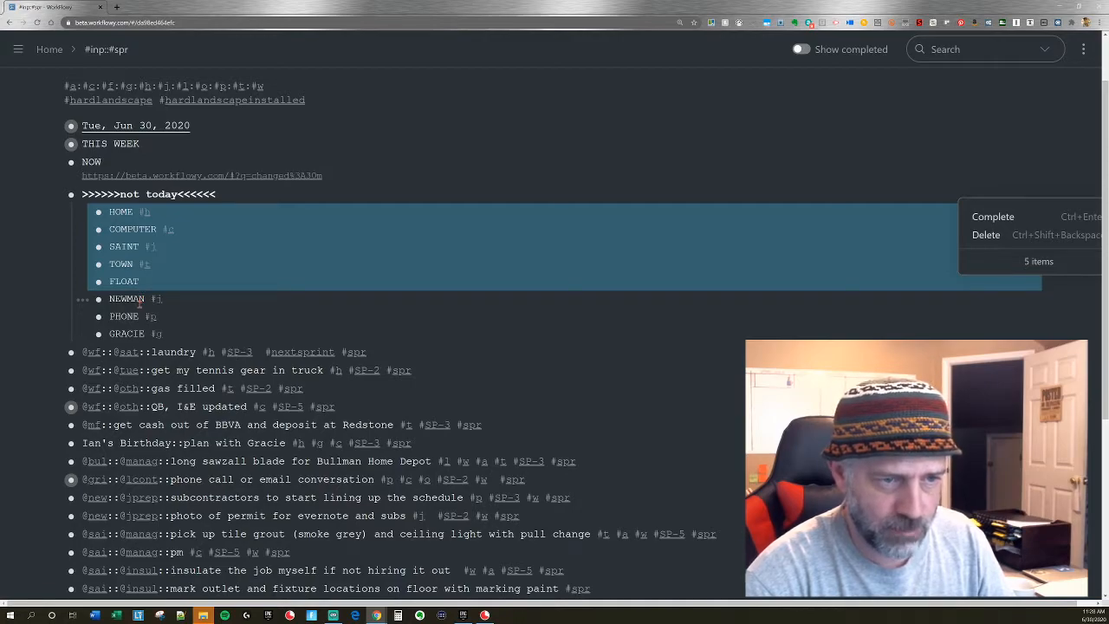
drag(98, 281, 68, 356)
click(55, 194)
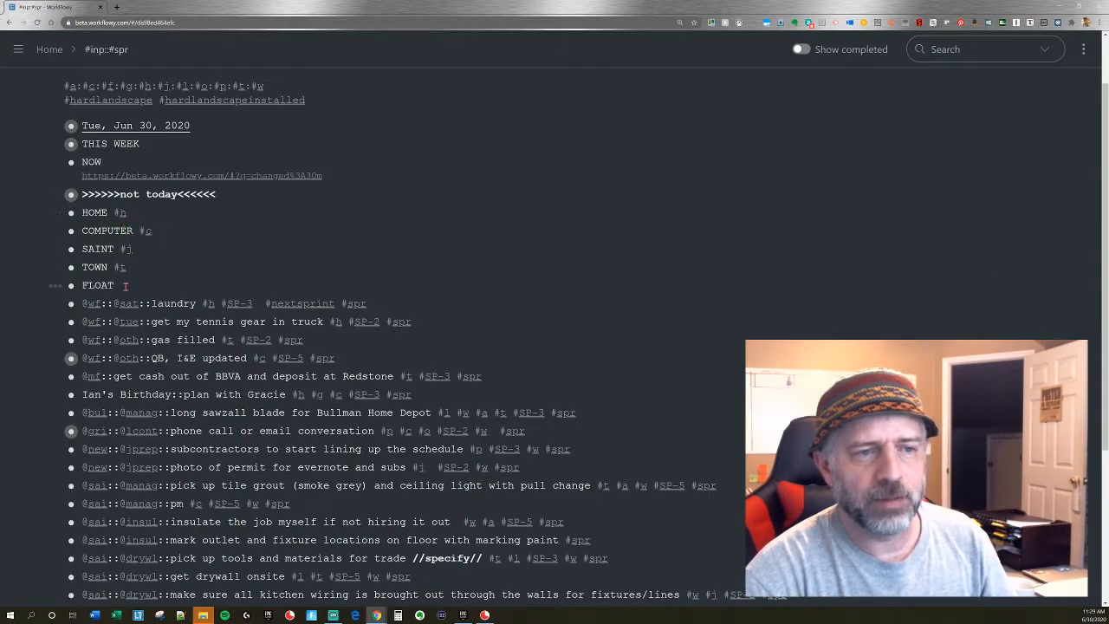
Filter the sprint by #h, nest the three loose matching tasks under HOME, clear the filter and collapse HOME.
click(120, 214)
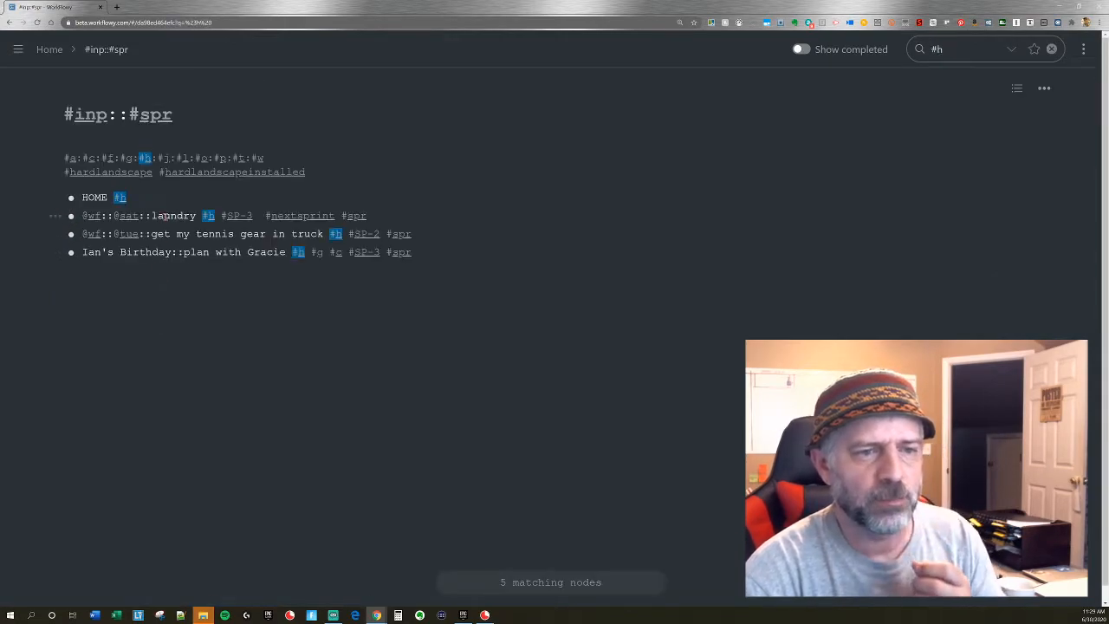
drag(163, 216, 168, 268)
key(ctrl+Return)
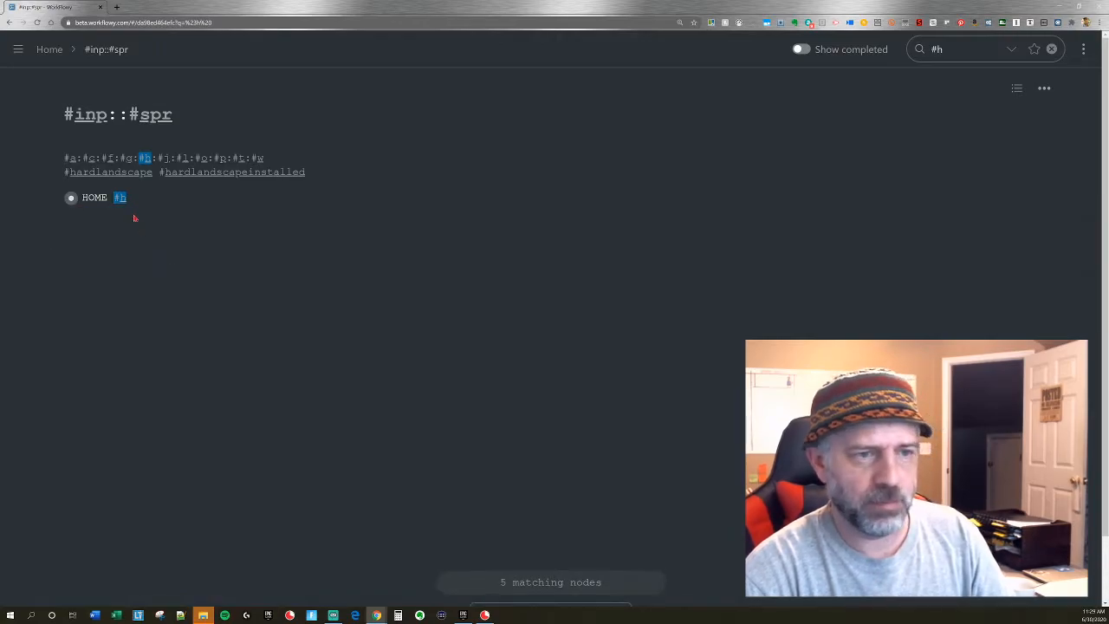
key(Escape)
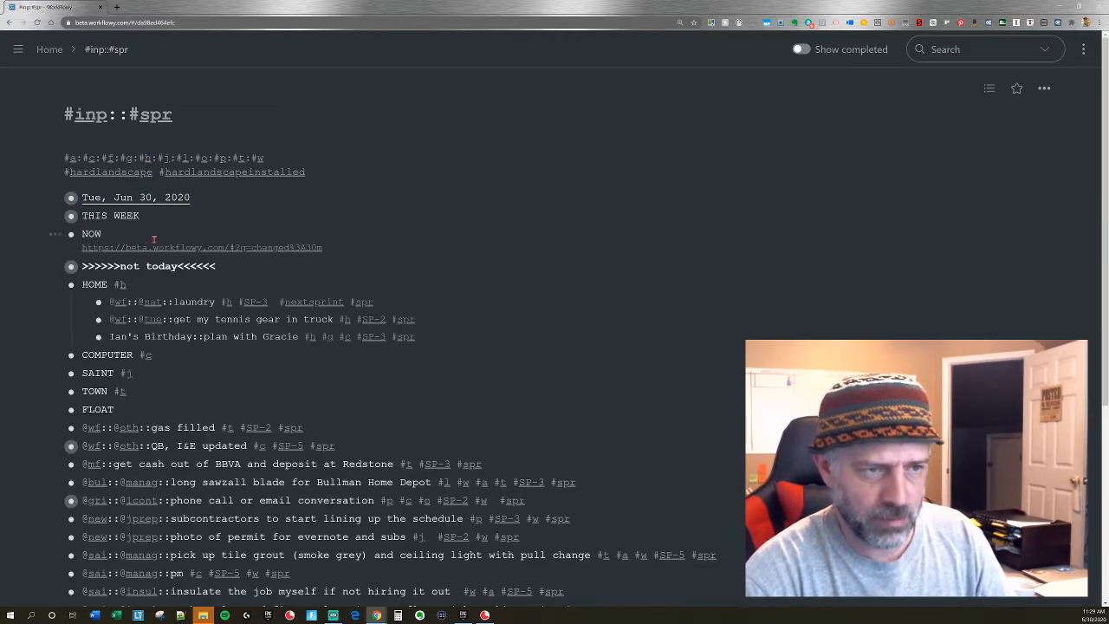
click(54, 285)
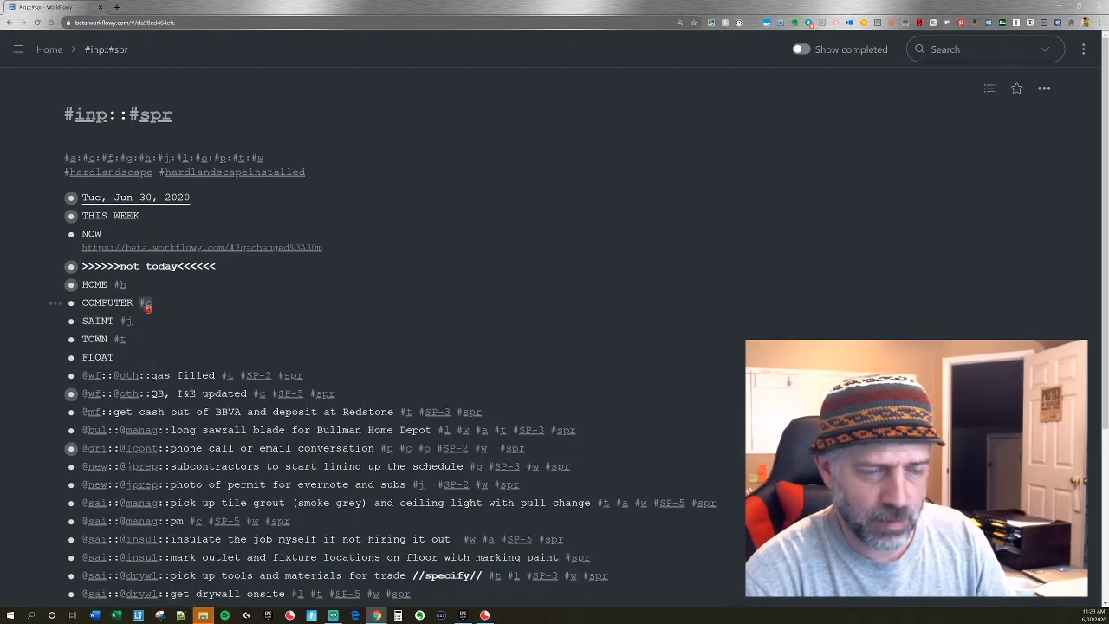
Filter the sprint by #j and nest the six loose matching tasks under a collapsed SAINT.
click(132, 320)
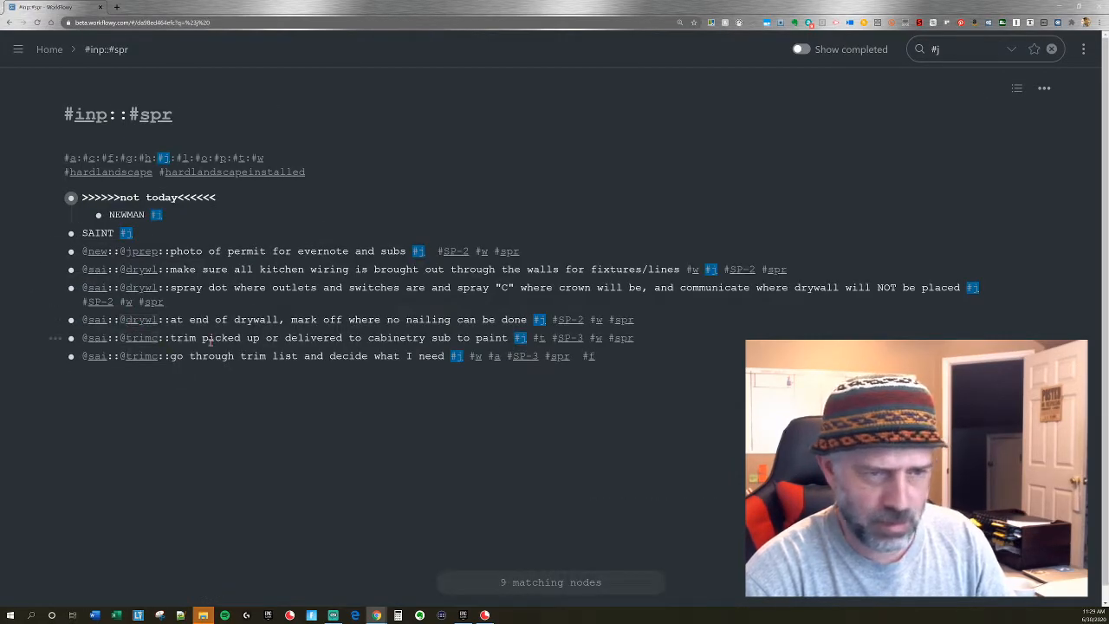
drag(251, 251, 247, 356)
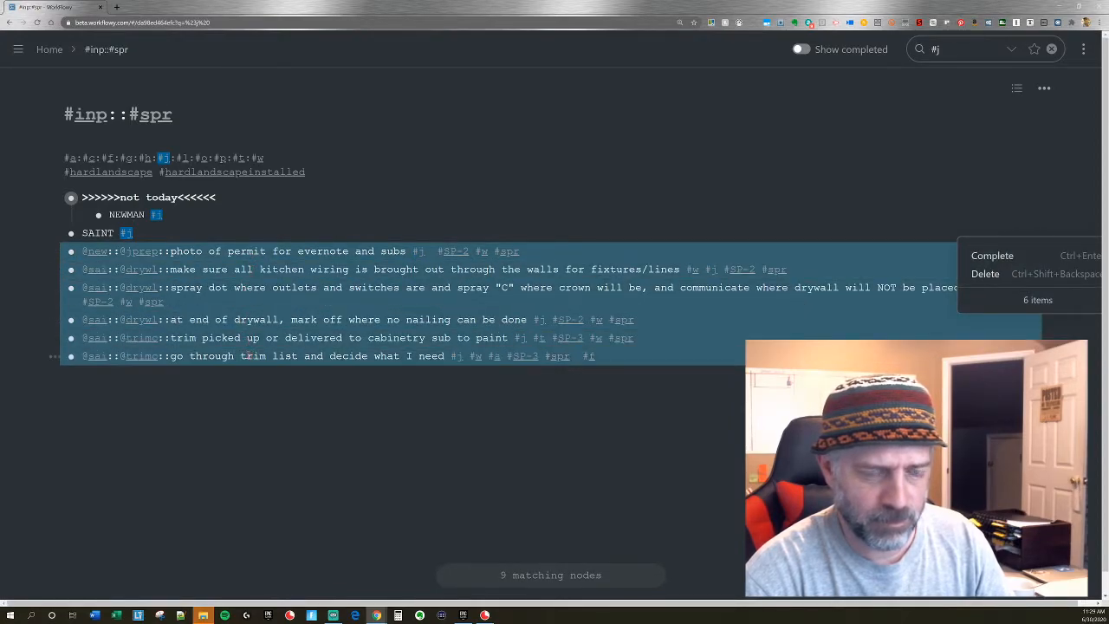
key(Tab)
click(128, 234)
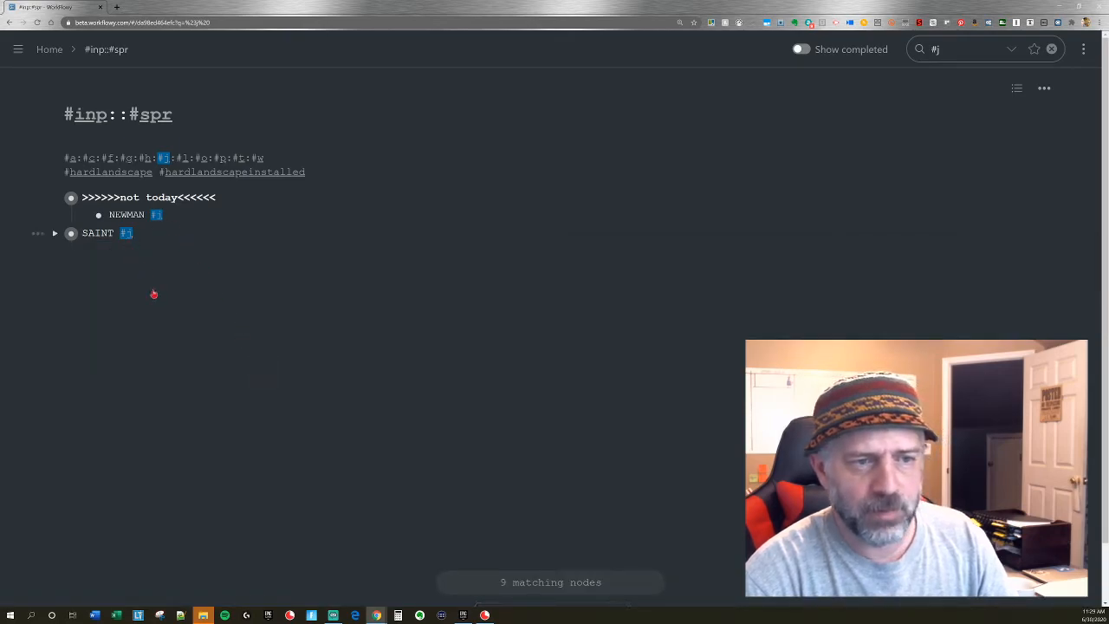
key(ctrl+Up)
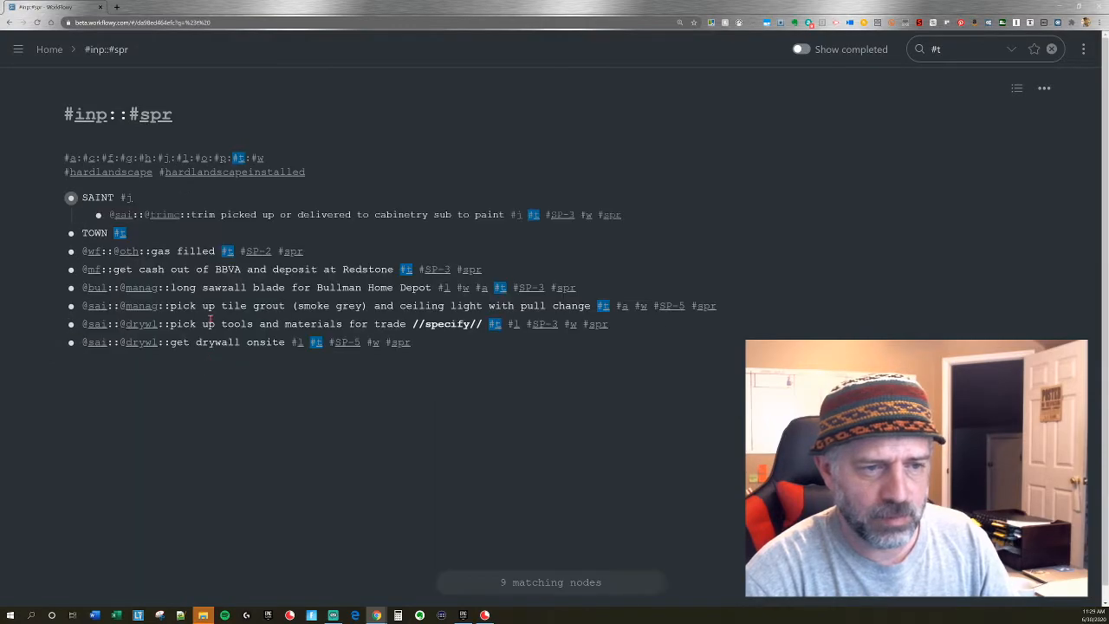
Nest the six loose #t tasks, from gas filled to get drywall onsite, under TOWN, clear the filter and collapse TOWN.
ctrl+click(175, 255)
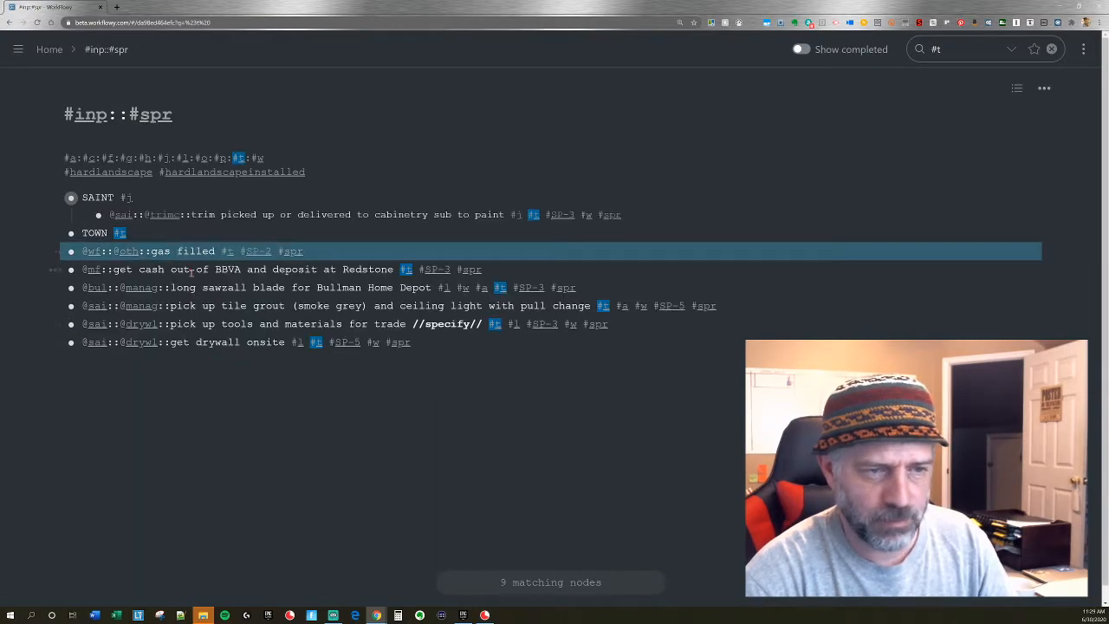
ctrl+click(194, 270)
ctrl+click(208, 286)
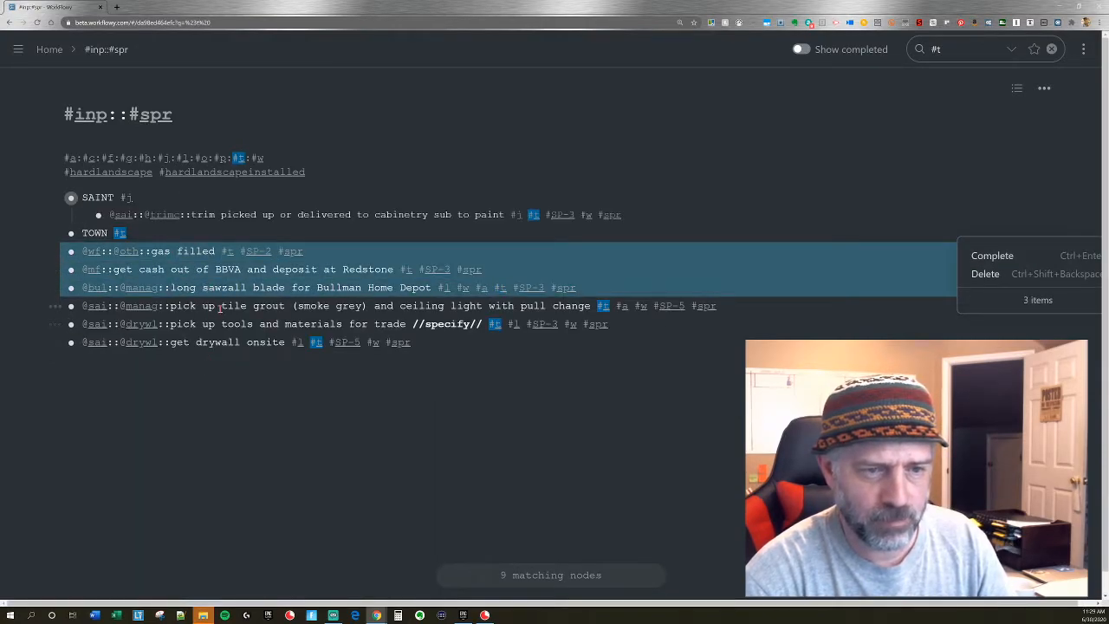
ctrl+click(219, 308)
ctrl+click(218, 326)
ctrl+click(218, 342)
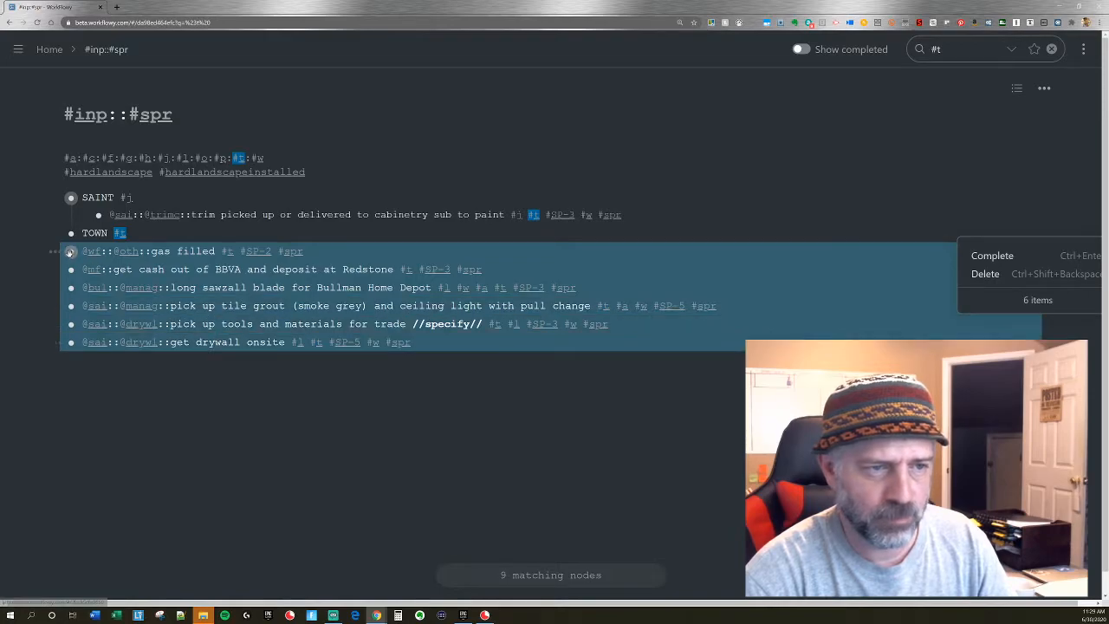
key(Tab)
click(119, 234)
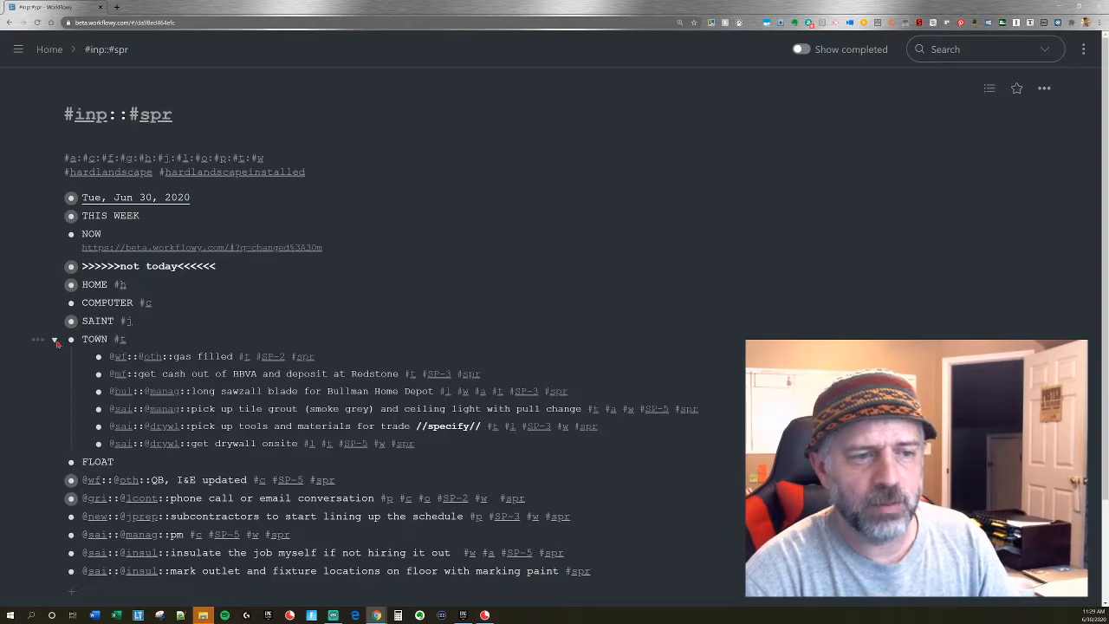
click(55, 341)
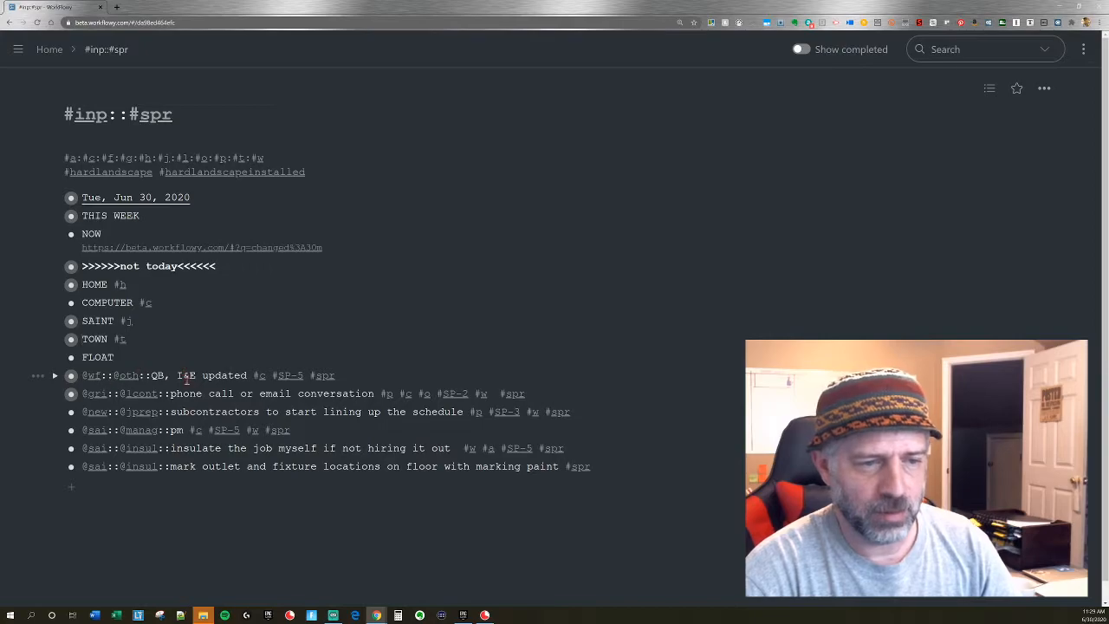
Filter the sprint by #c and nest the QB, phone call and pm tasks under COMPUTER.
click(144, 303)
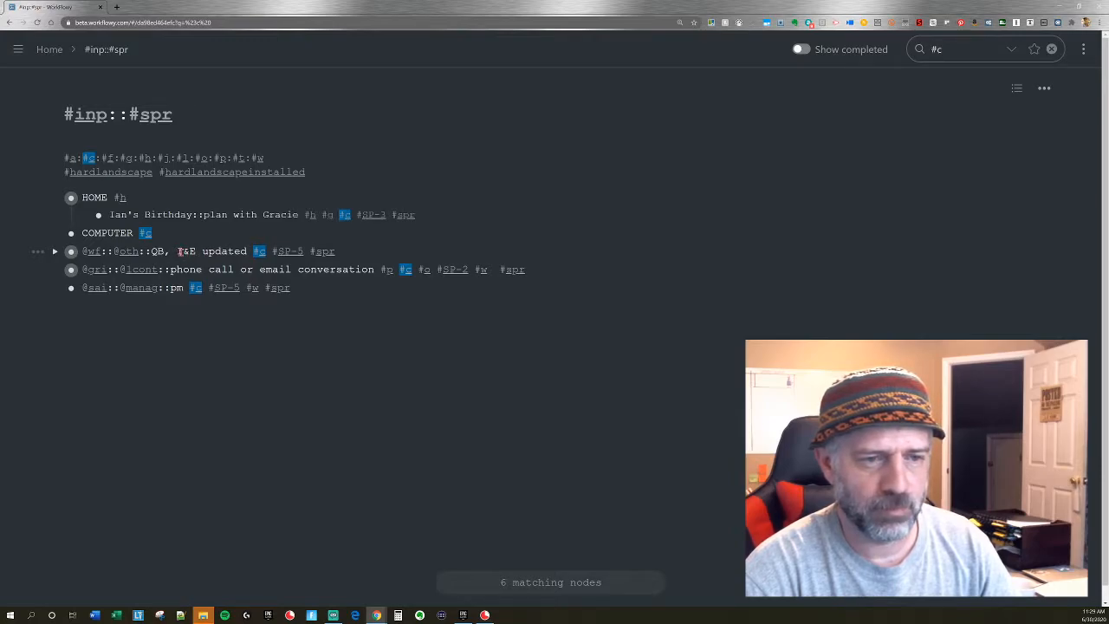
drag(185, 258, 190, 286)
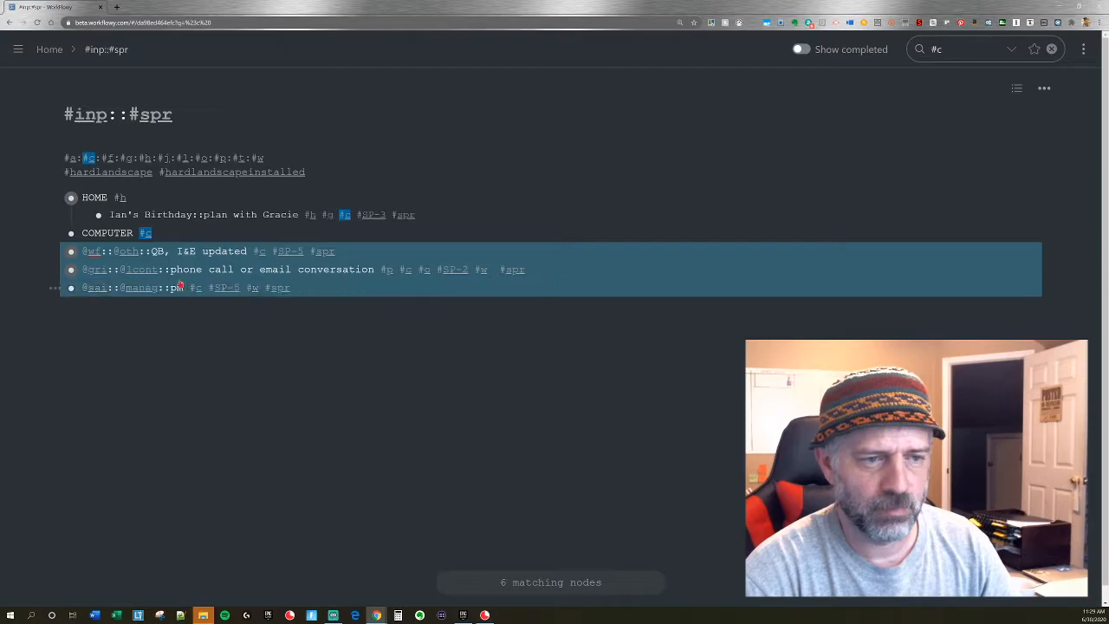
key(ctrl+Return)
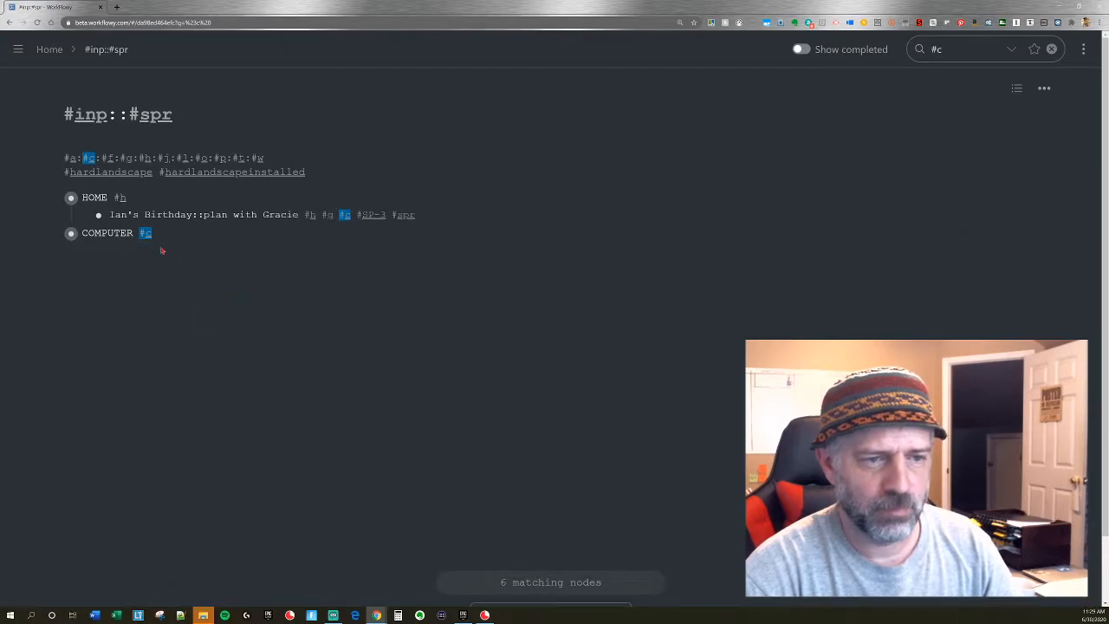
key(ctrl+z)
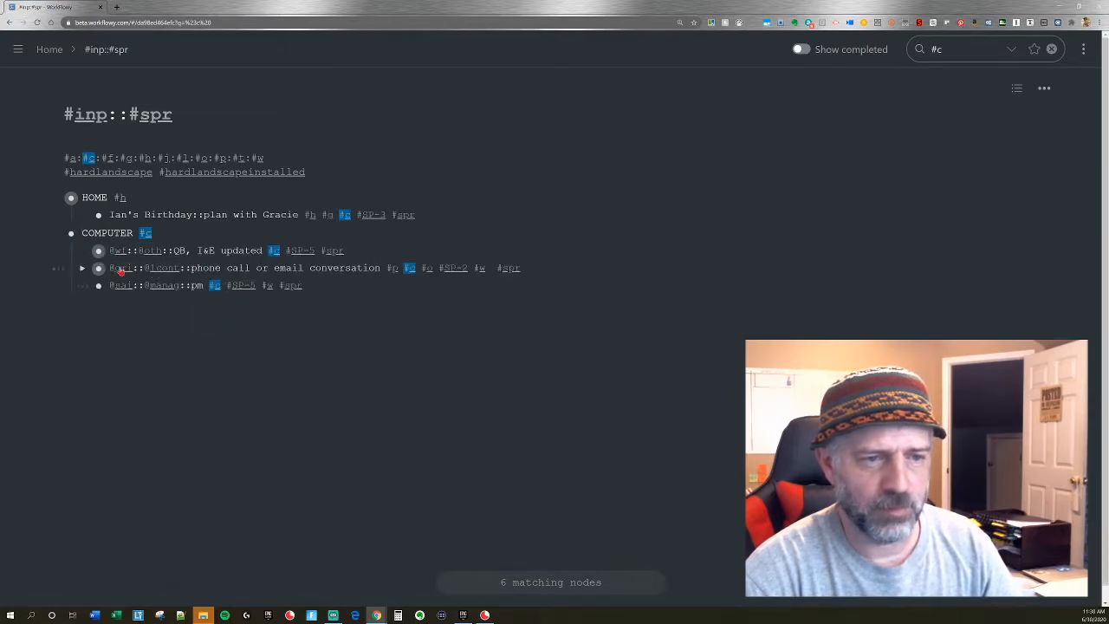
Move the phone call or email conversation task out of COMPUTER, clear the #c filter, and place the task under TOWN.
drag(98, 269, 61, 234)
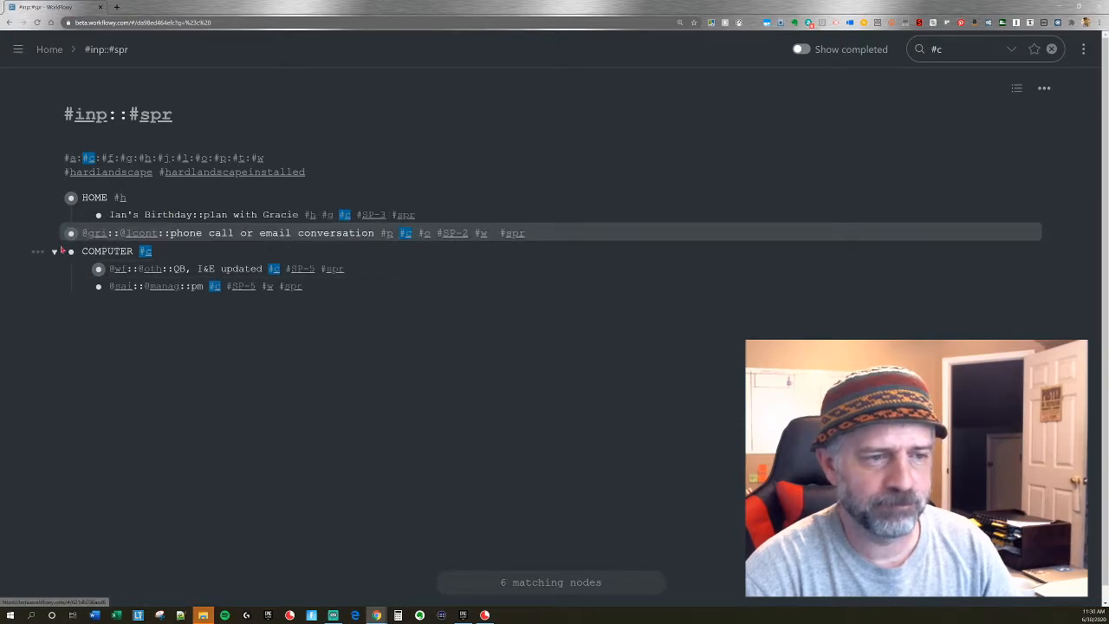
click(54, 251)
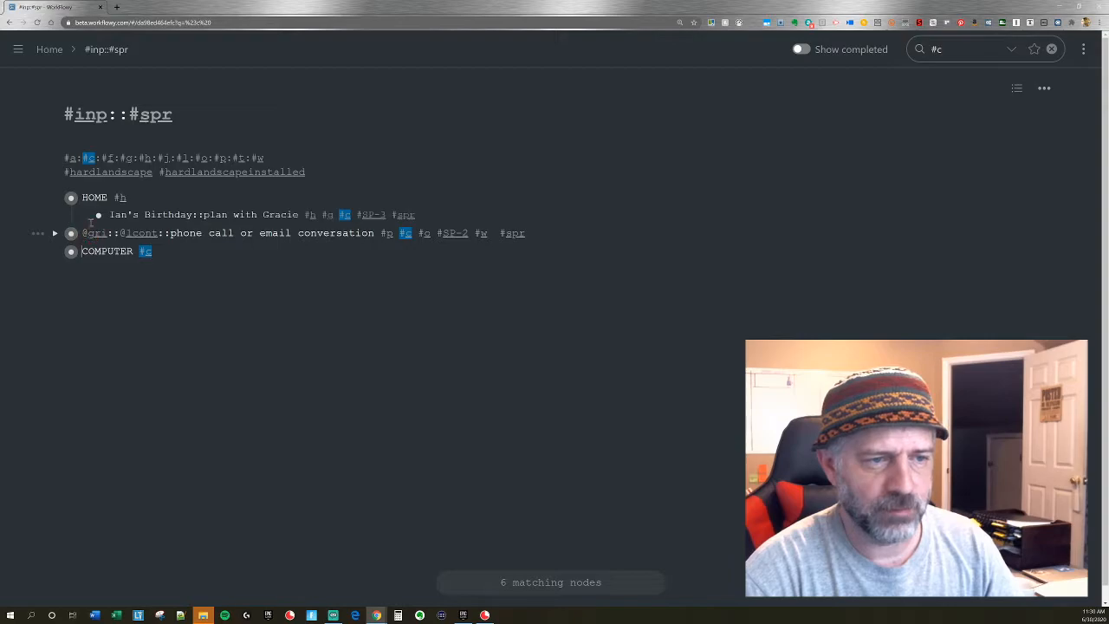
click(147, 253)
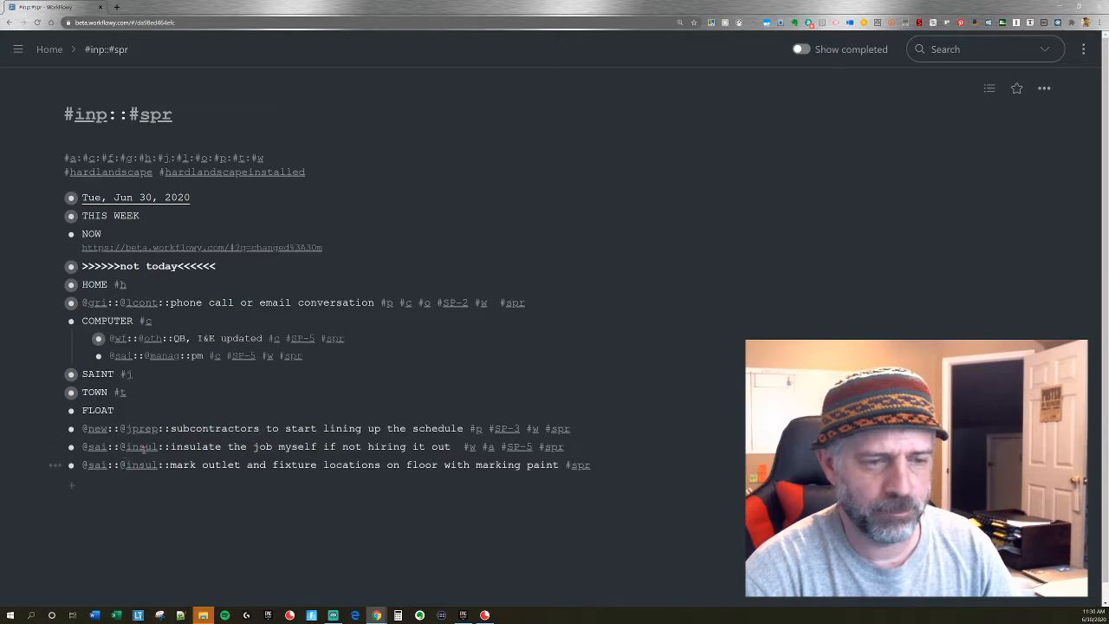
drag(72, 302, 108, 401)
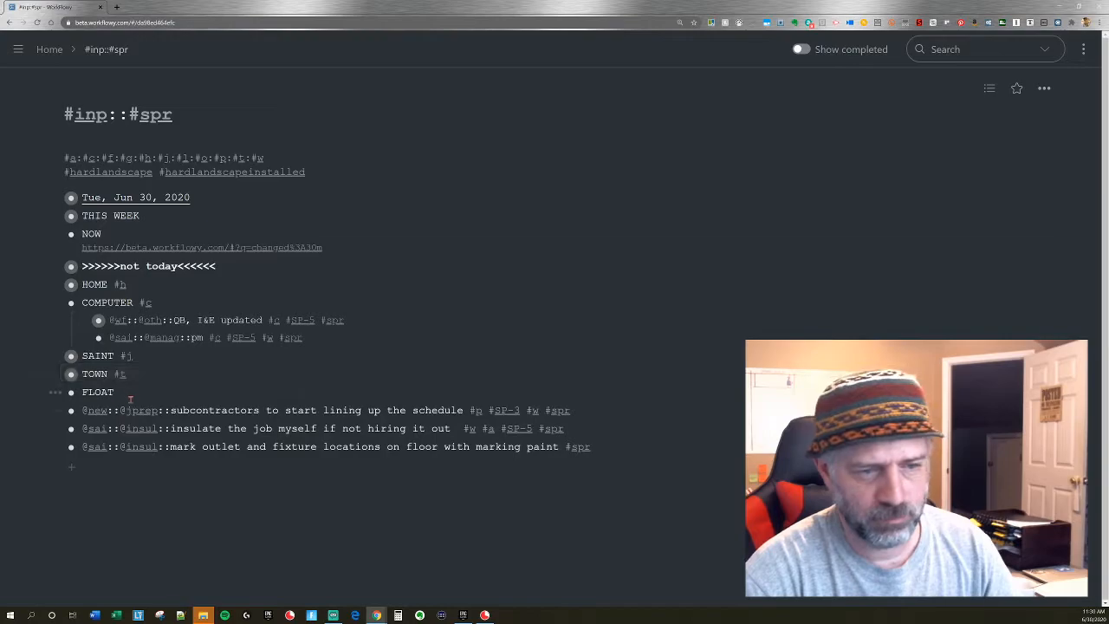
Clear FLOAT and the loose tasks from the list, nesting the subcontractors task under TOWN, and collapse COMPUTER and expand TOWN.
drag(71, 410, 73, 269)
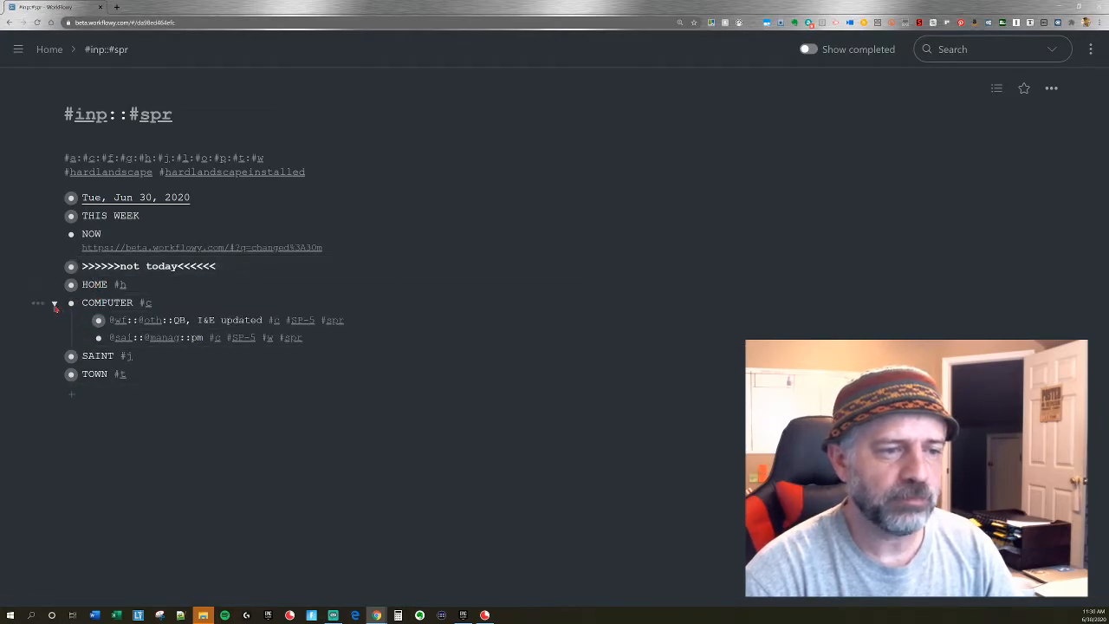
click(54, 307)
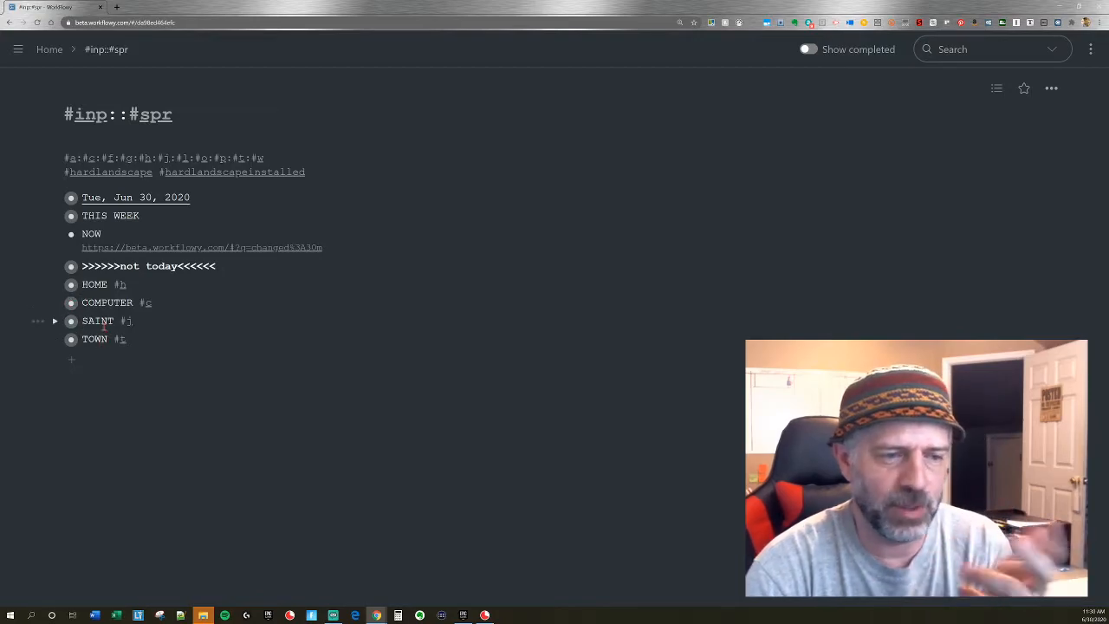
click(55, 340)
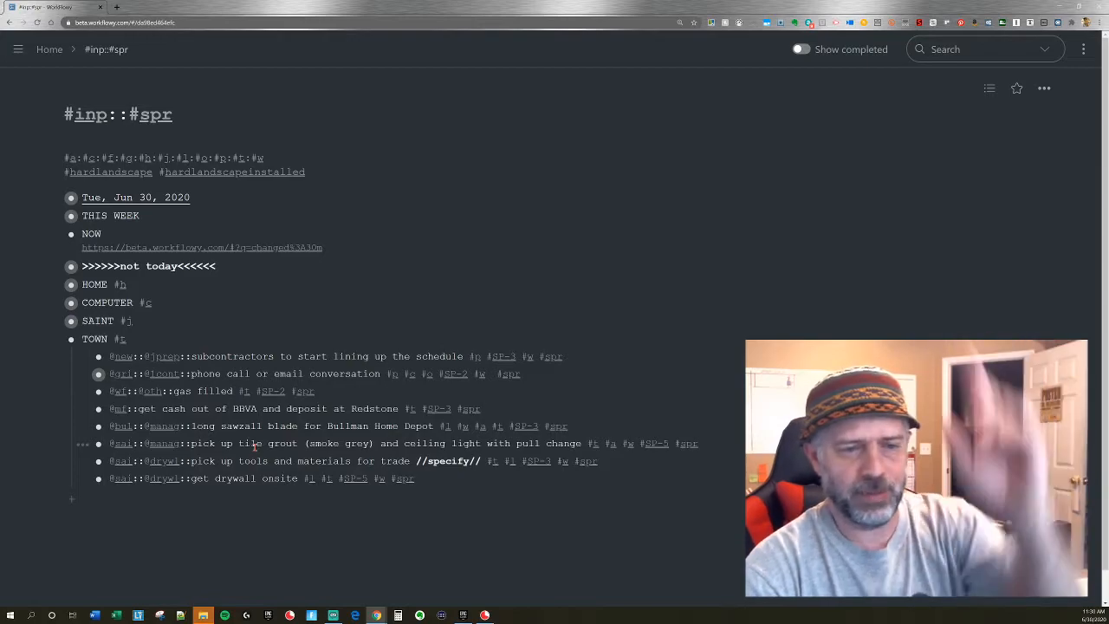
drag(98, 392, 95, 351)
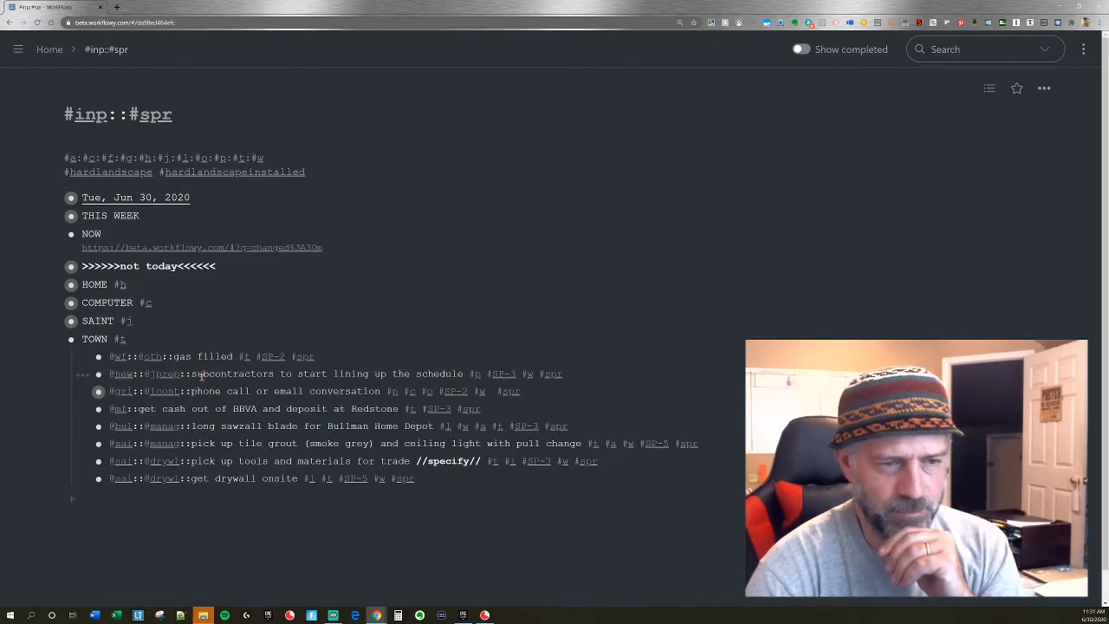
drag(202, 373, 206, 394)
key(ctrl+shift+Up)
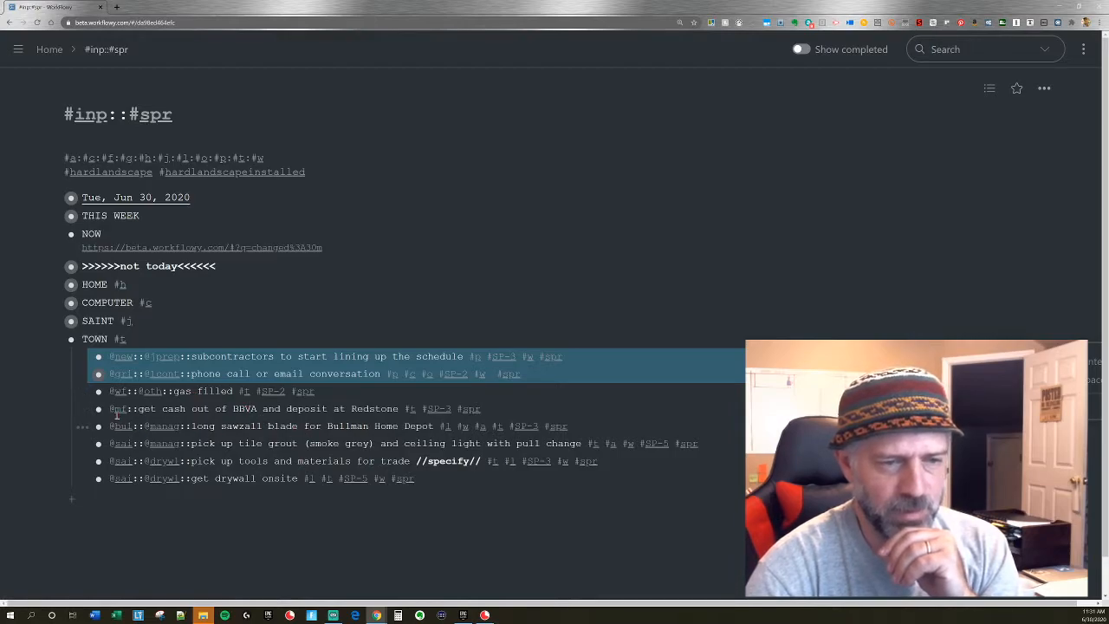
Move the BBVA cash task from TOWN to HOME, place the drywall and tools tasks in that order after gas filled, and collapse TOWN.
drag(99, 411, 91, 268)
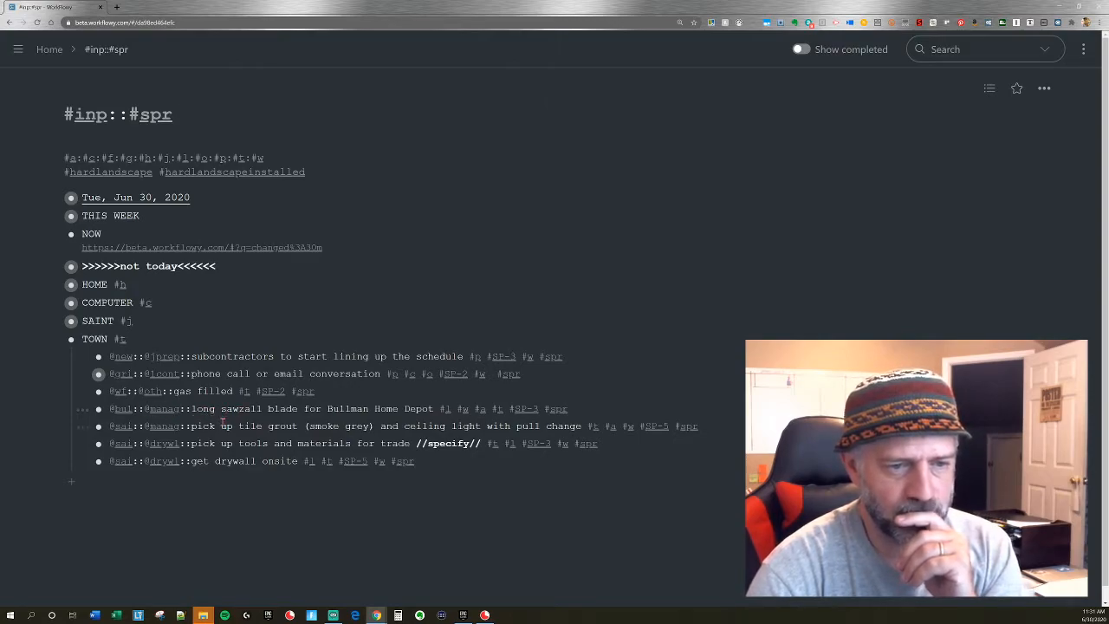
drag(97, 461, 101, 403)
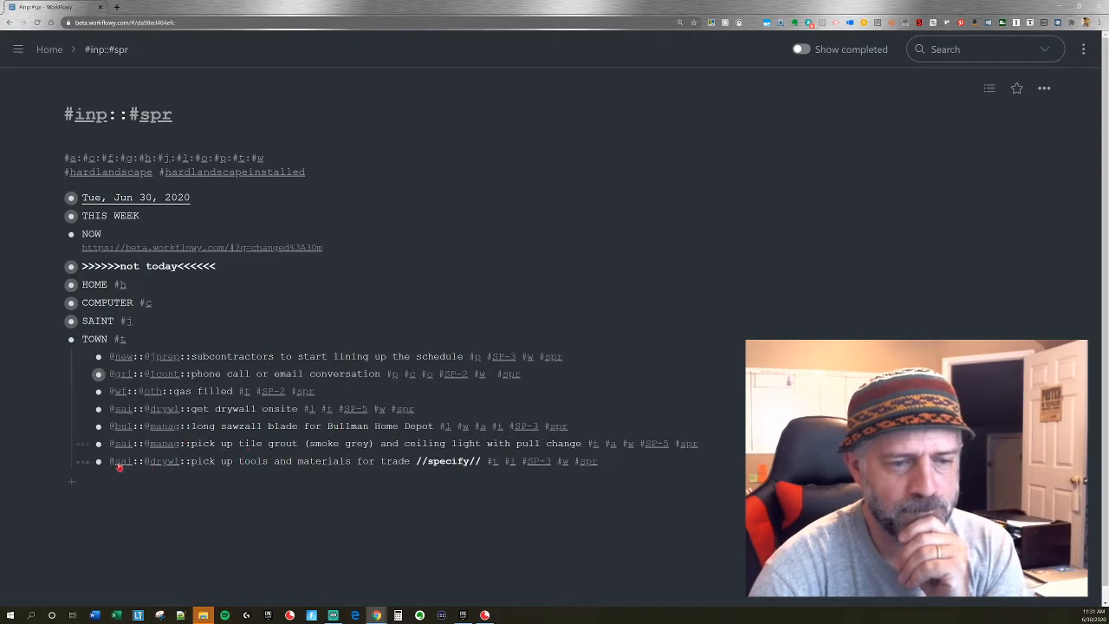
drag(98, 461, 98, 426)
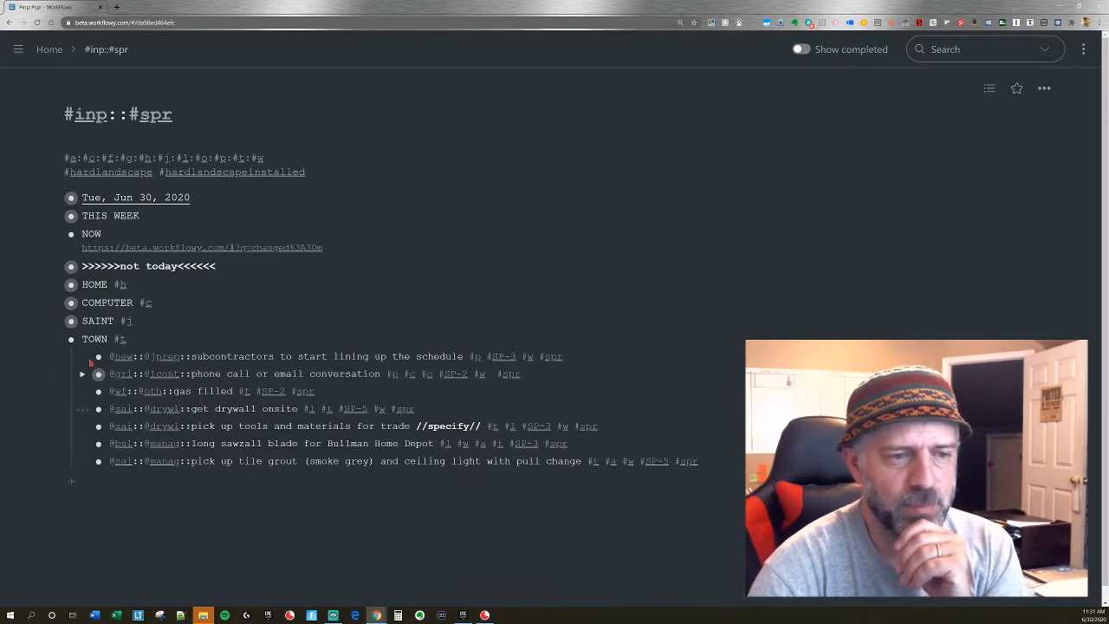
click(55, 340)
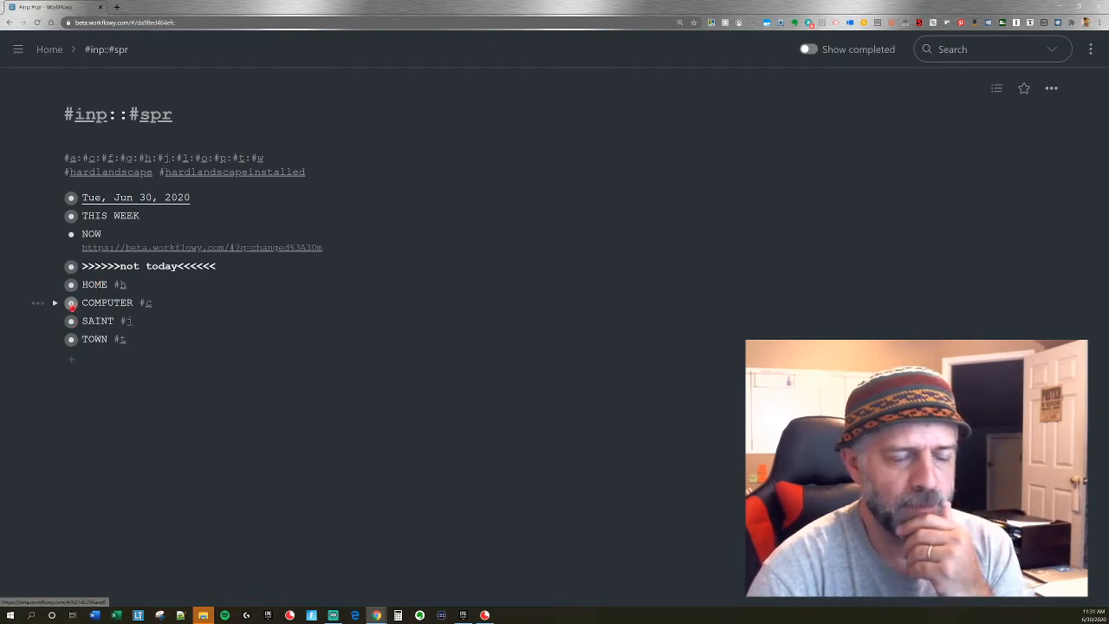
Check the tasks under COMPUTER and HOME, and reorder the collapsed headings as HOME, TOWN, SAINT, COMPUTER.
click(54, 302)
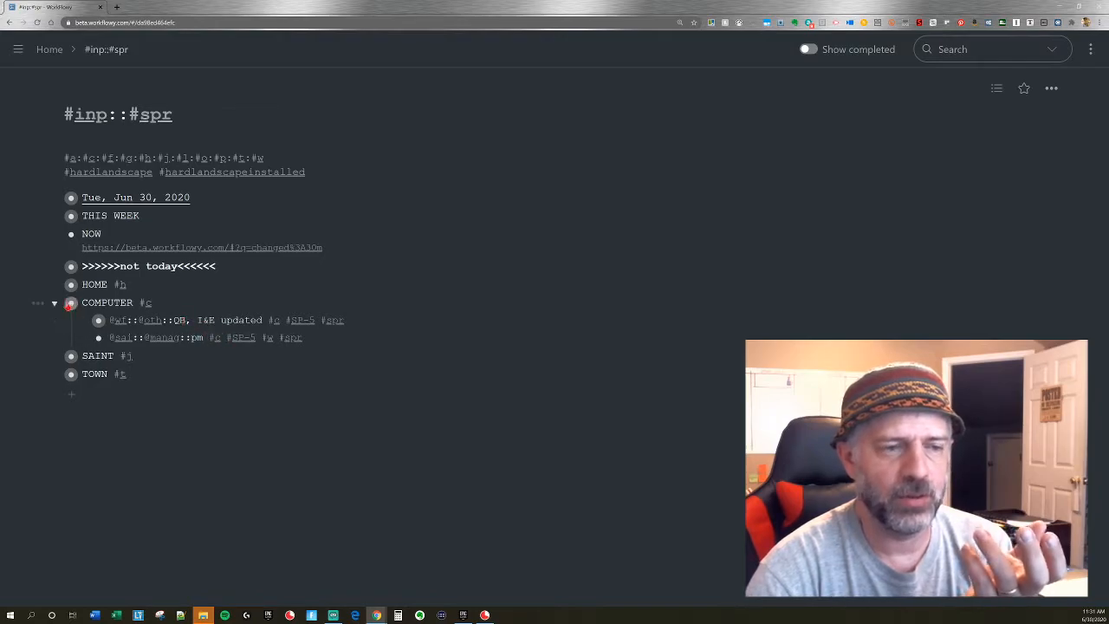
click(54, 303)
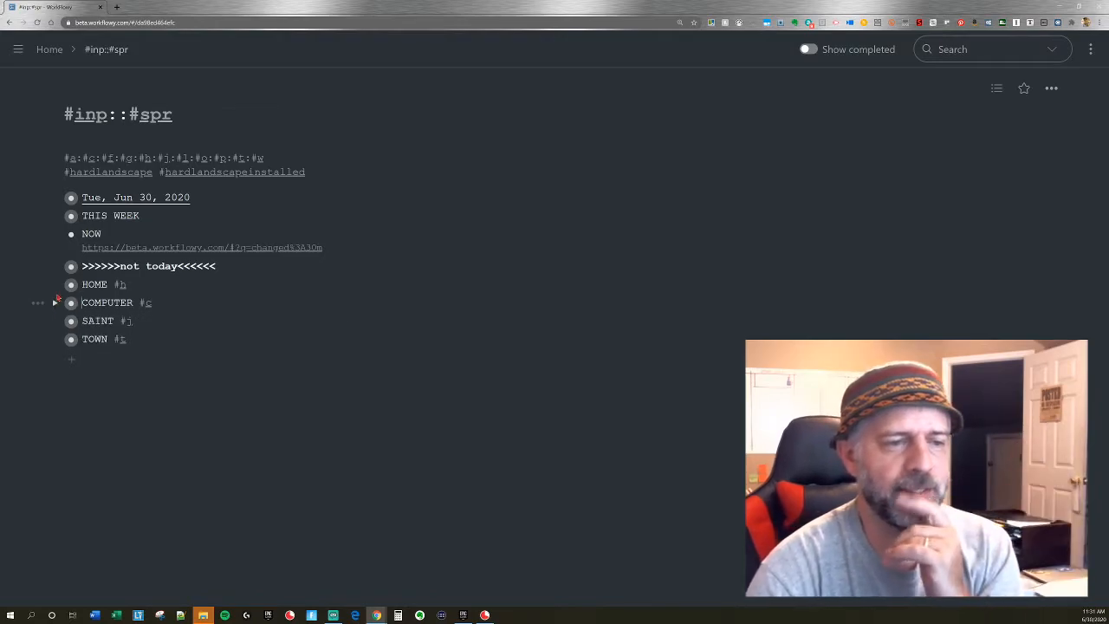
click(54, 285)
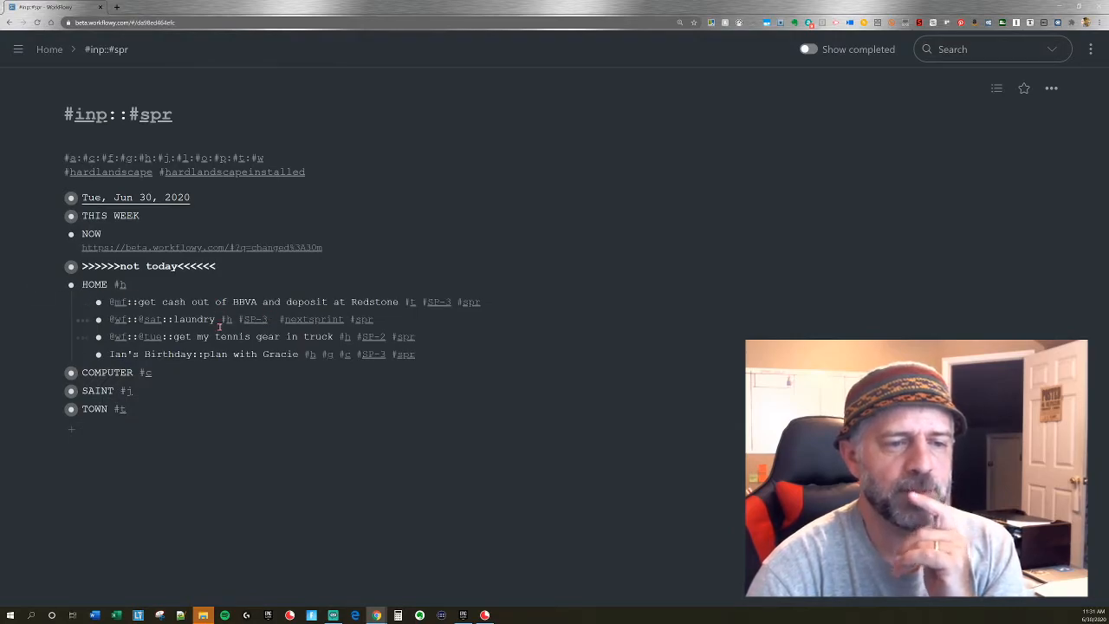
click(53, 284)
drag(71, 338, 63, 298)
drag(71, 339, 65, 313)
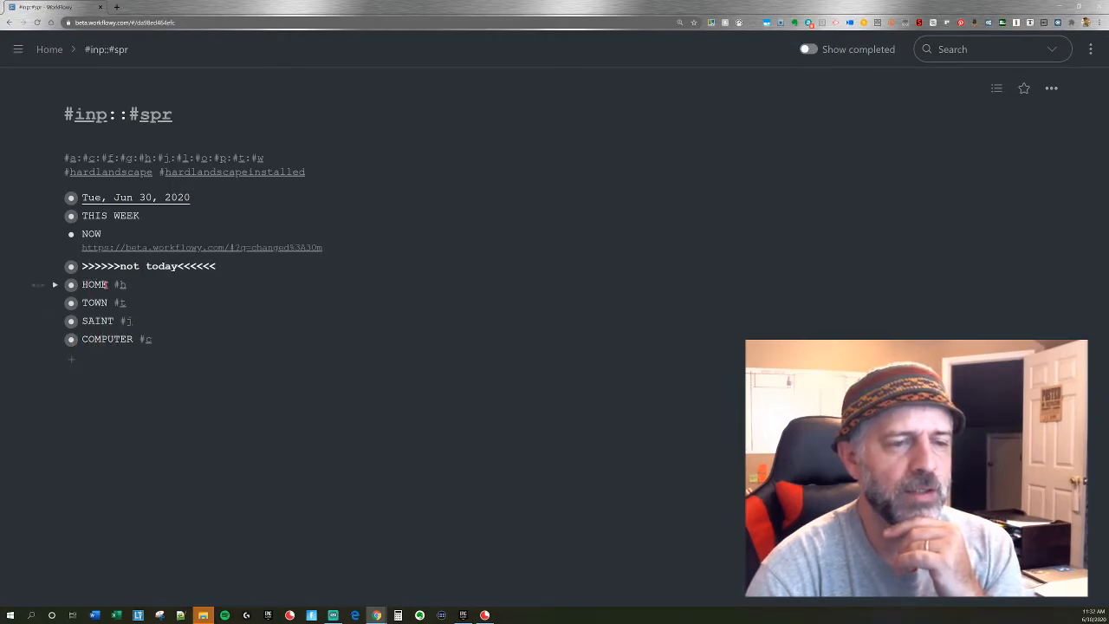
Check HOME's tasks and move the collapsed HOME heading between SAINT and COMPUTER, reviewing COMPUTER's tasks and collapsing it again.
click(56, 285)
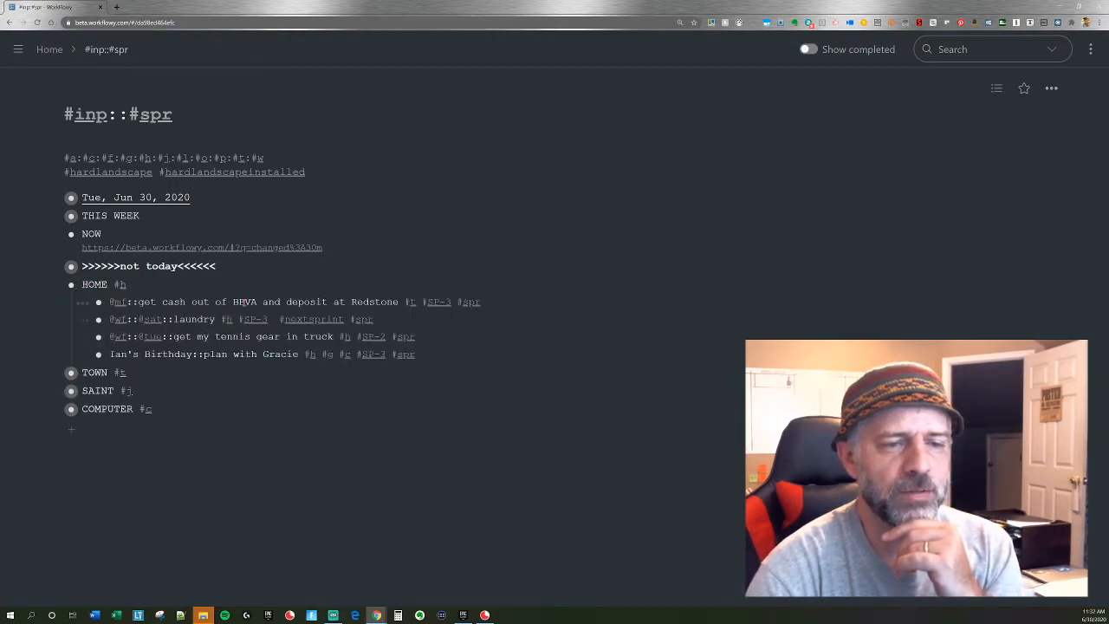
click(56, 285)
drag(70, 285, 67, 331)
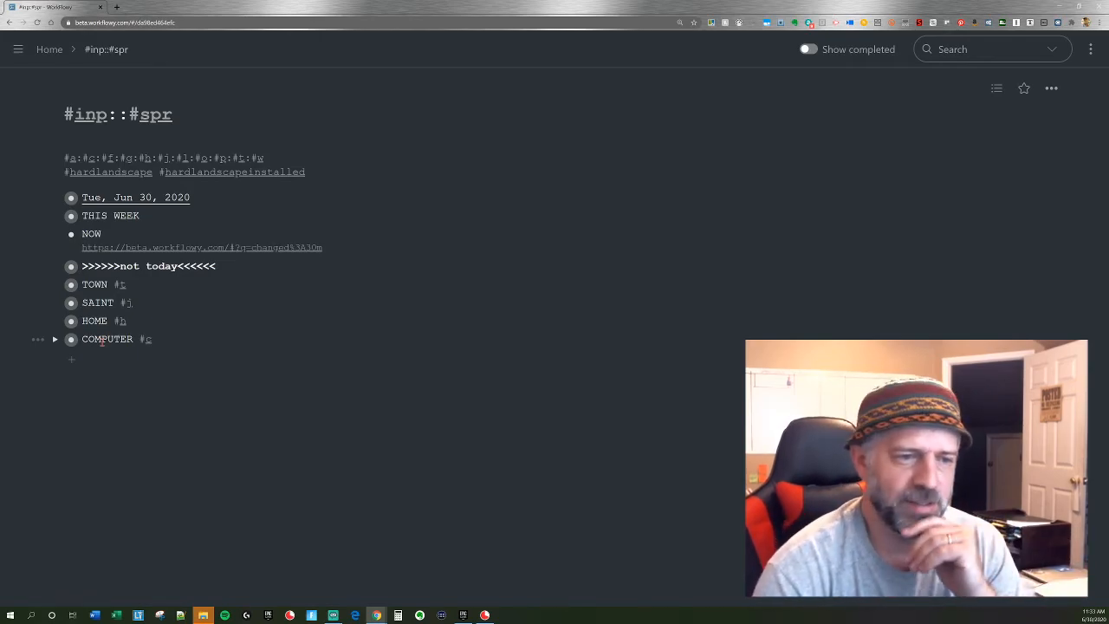
click(55, 339)
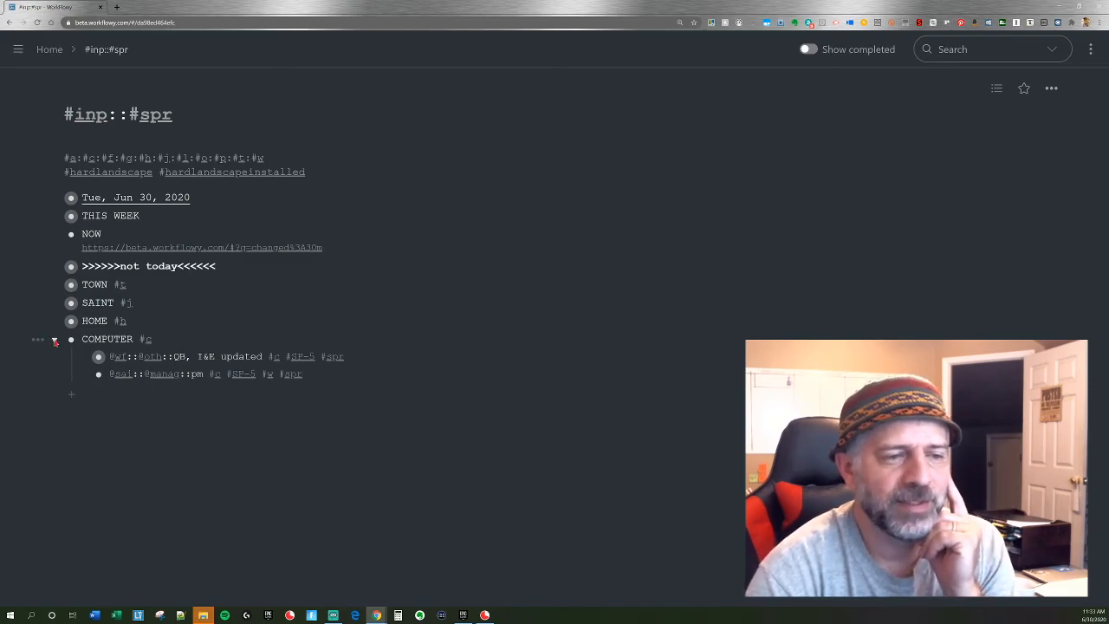
click(54, 340)
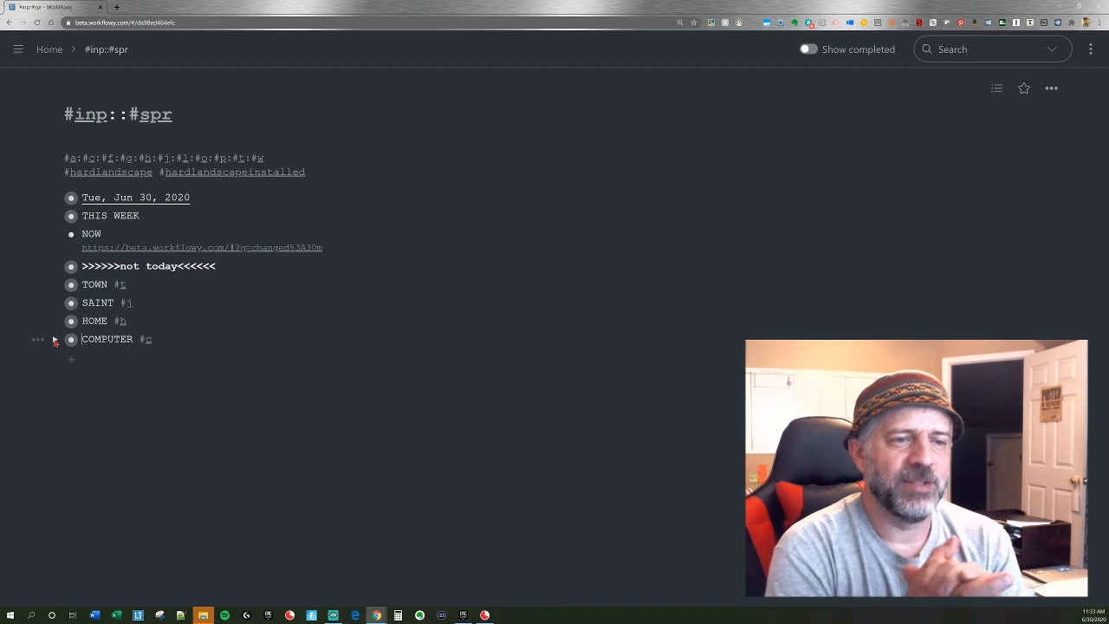